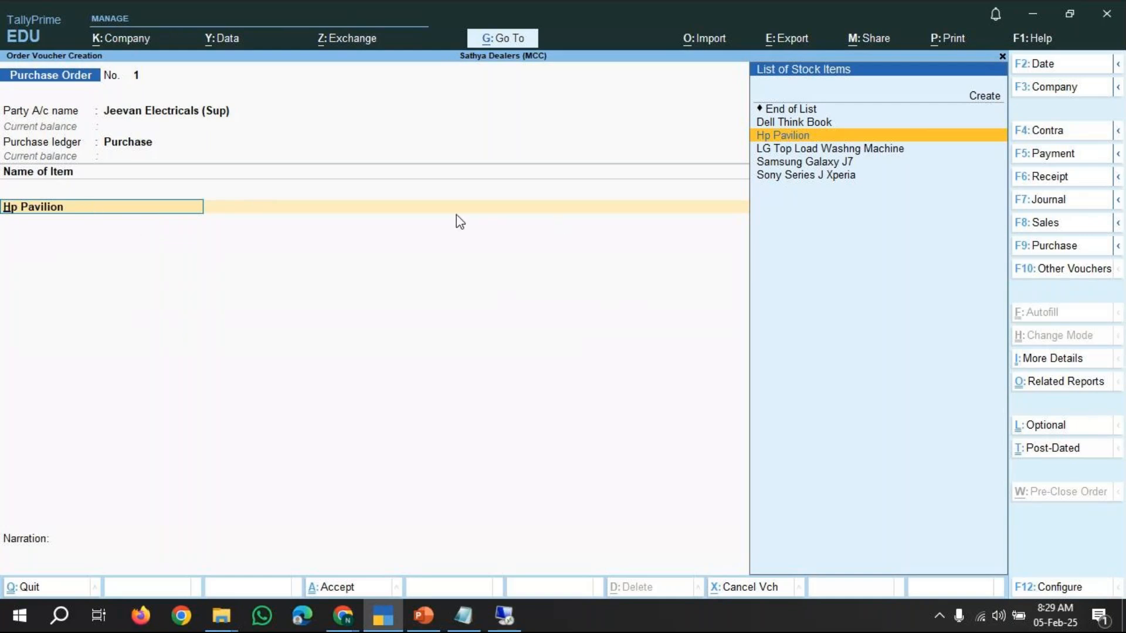
Choose Hp Pavilion as the first order item and accept its due date of 1-May-24.
key(Down)
key(Down)
key(Down)
key(Up)
key(Up)
key(Up)
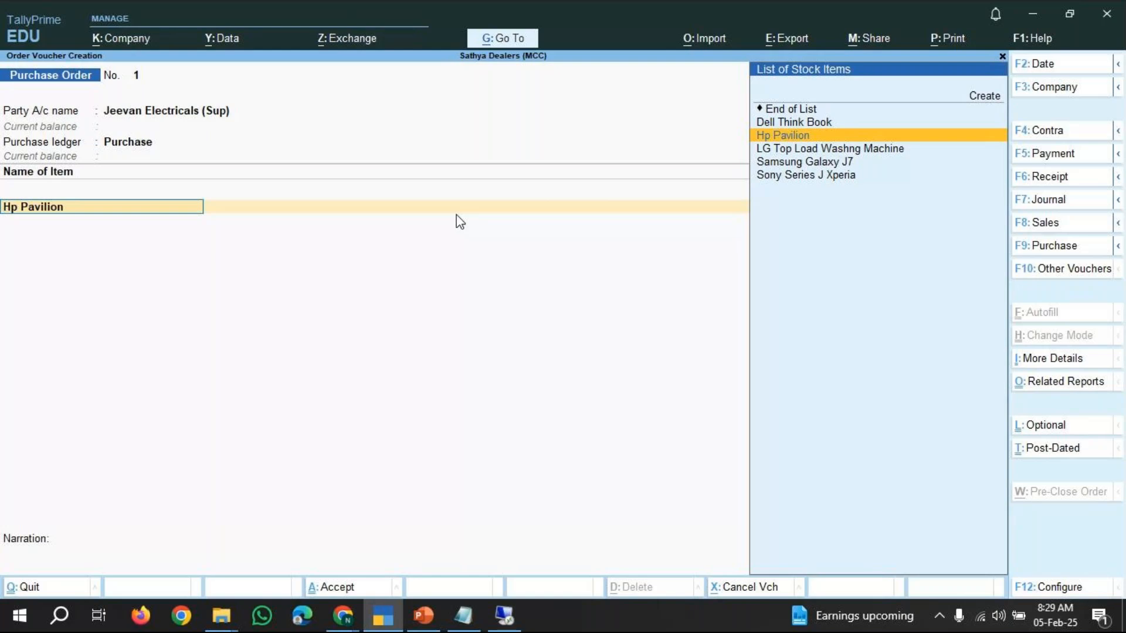
key(Return)
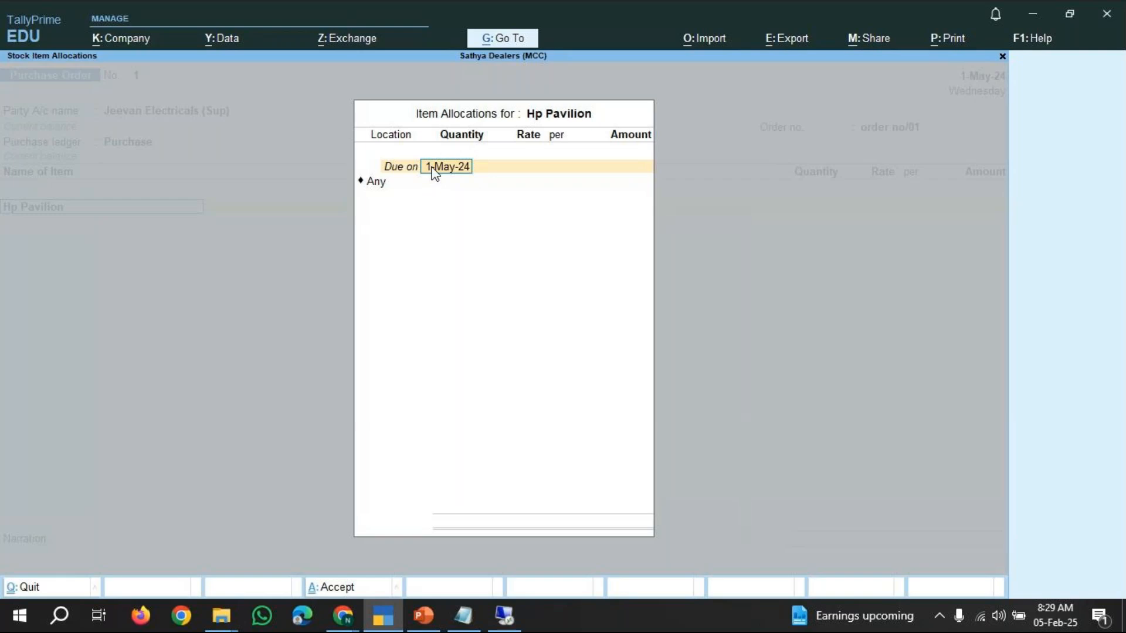
key(Return)
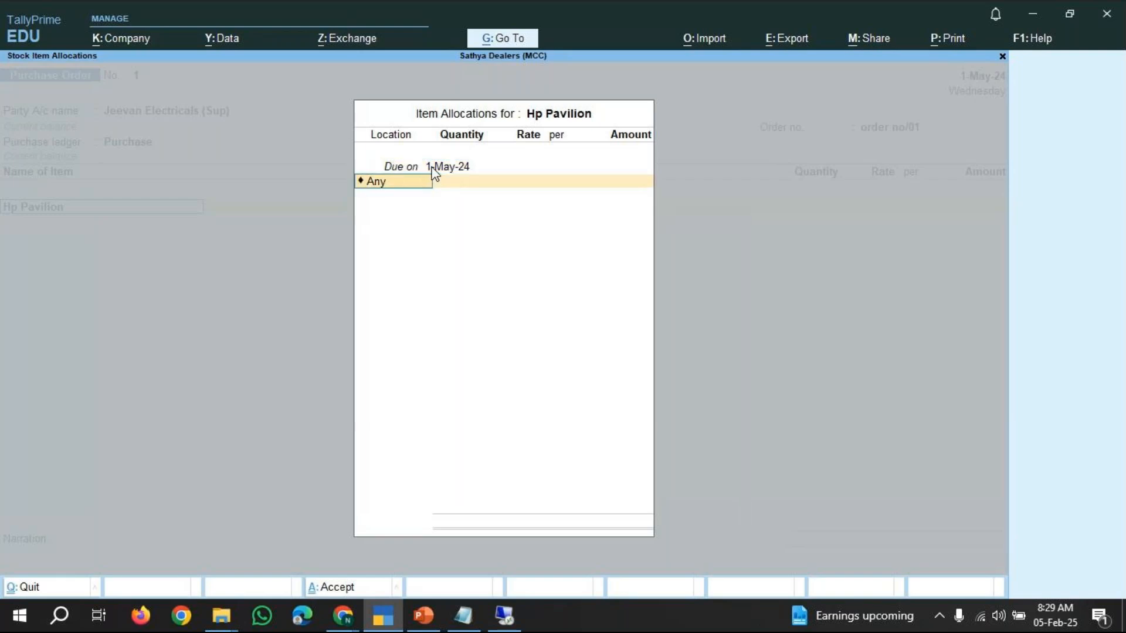
Set the Hp Pavilion allocation location to HNM.
key(BackSpace)
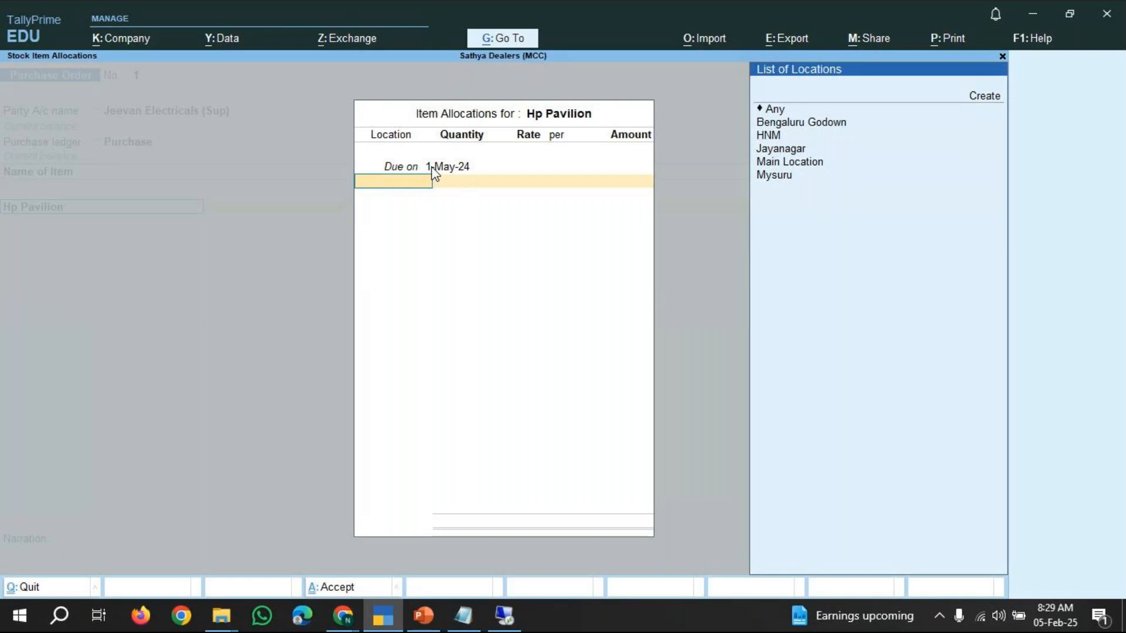
key(Down)
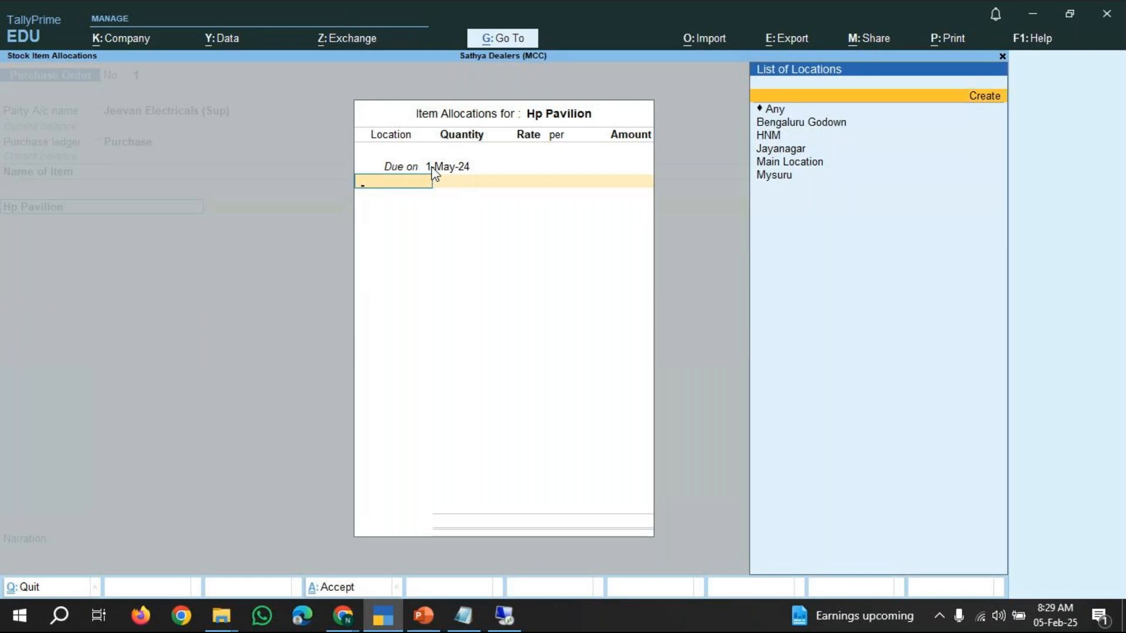
key(Down)
key(Down)
key(Down)
key(Down)
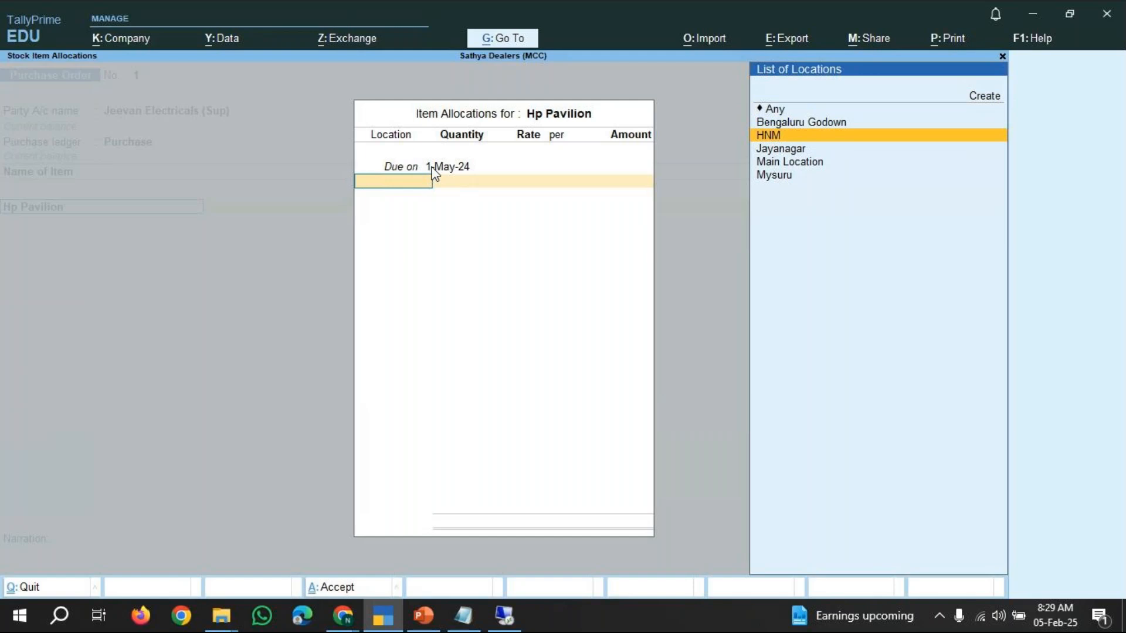
key(Down)
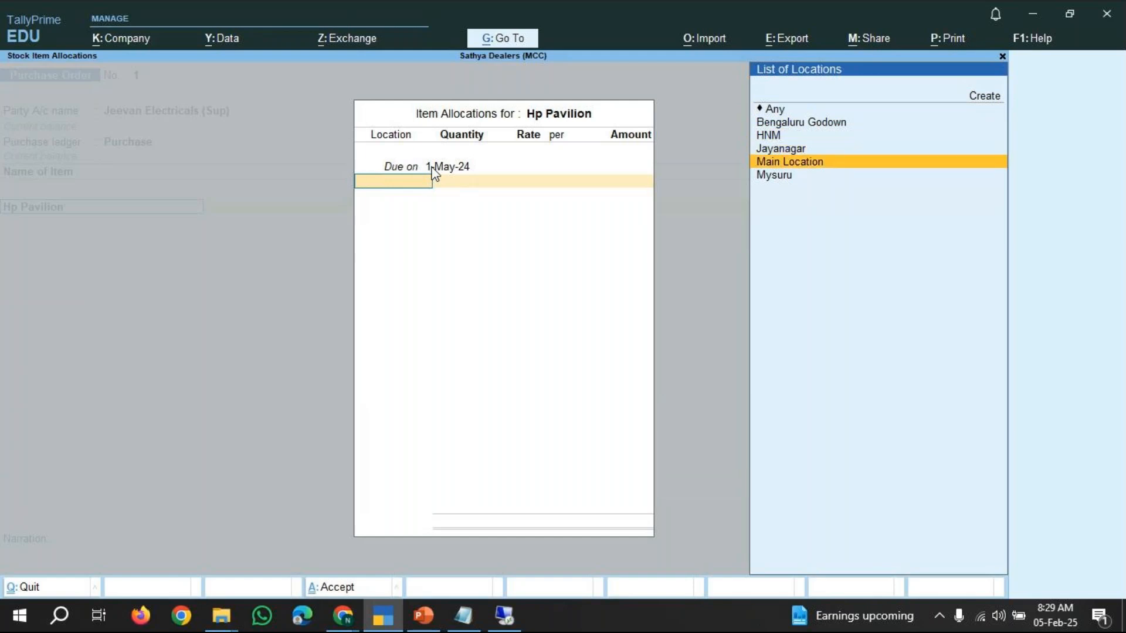
key(Up)
key(Up)
key(Down)
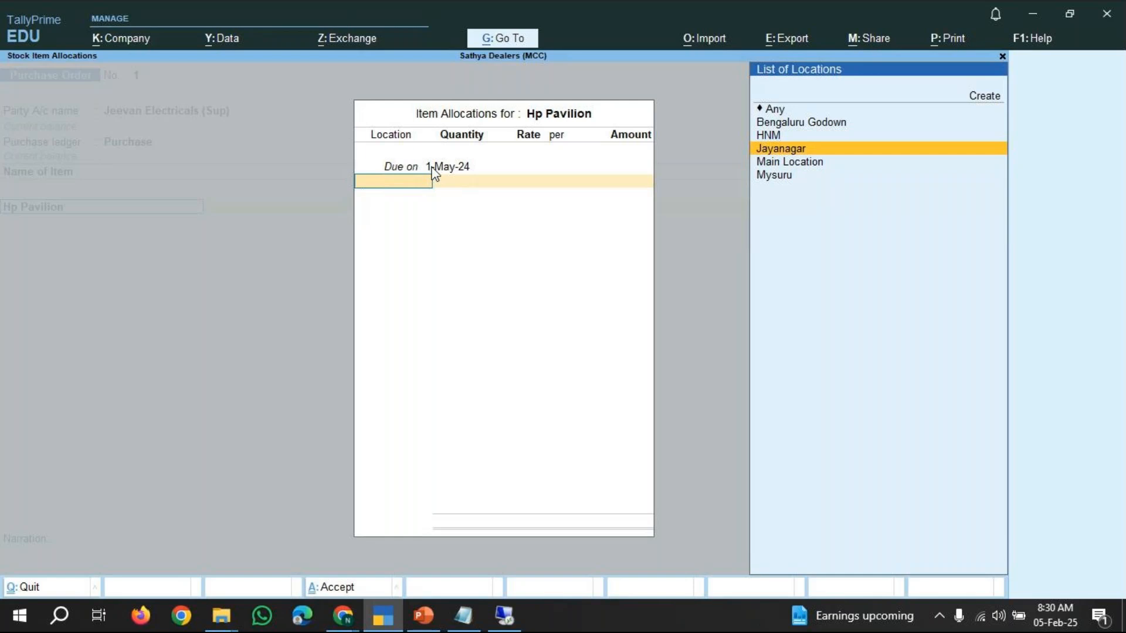
key(Up)
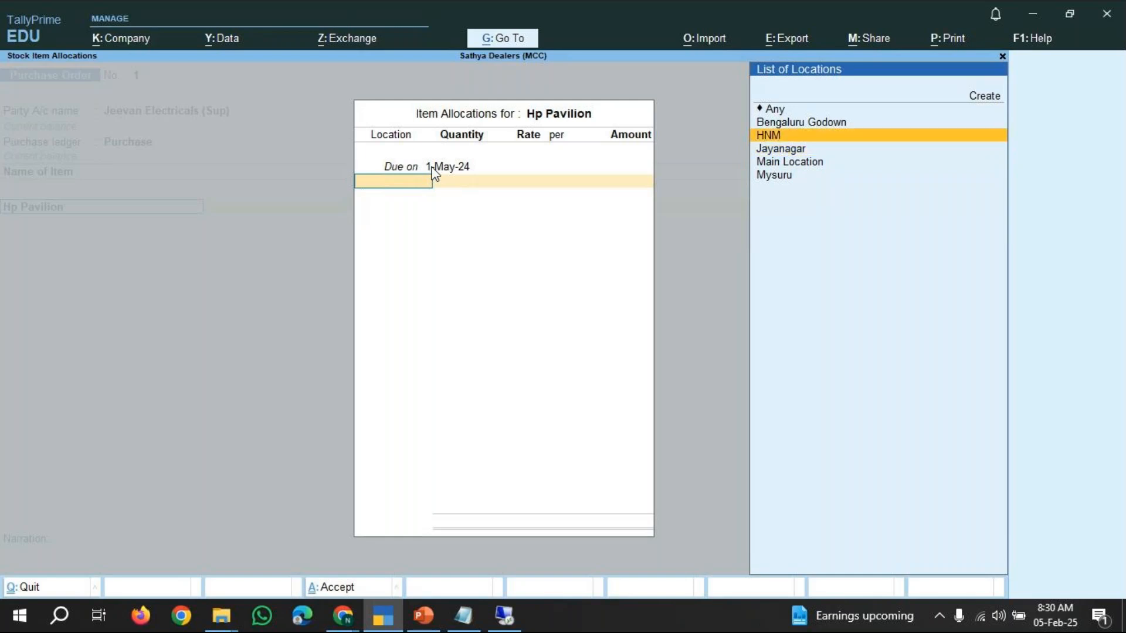
key(Return)
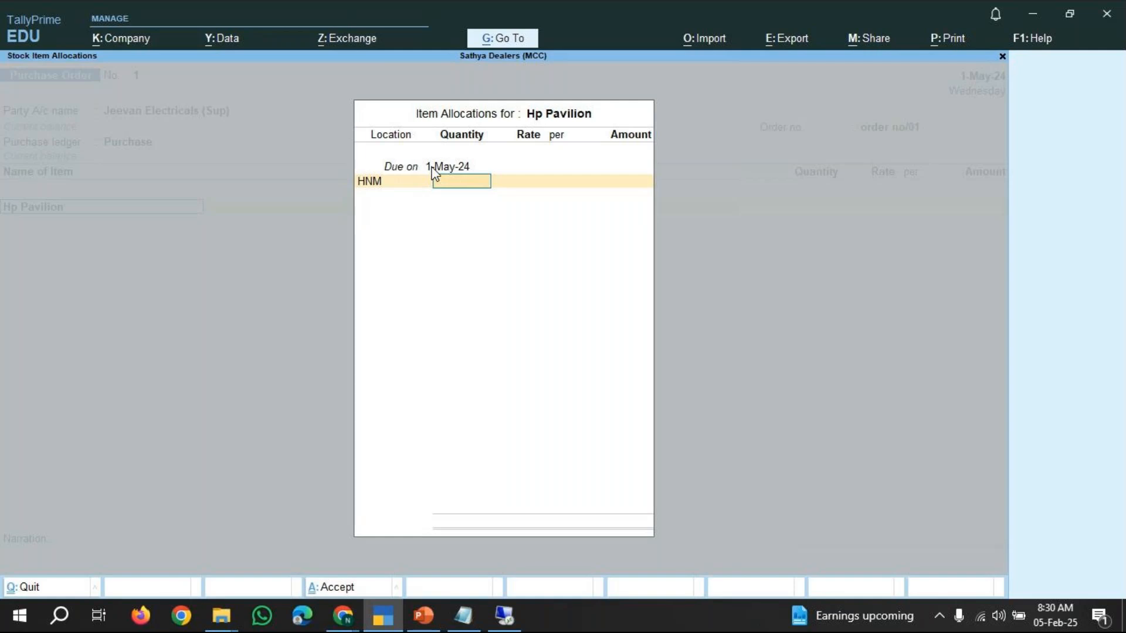
Enter 50 Nos at a rate of 10,000 per Nos for Hp Pavilion and close its allocation.
text(50)
key(Return)
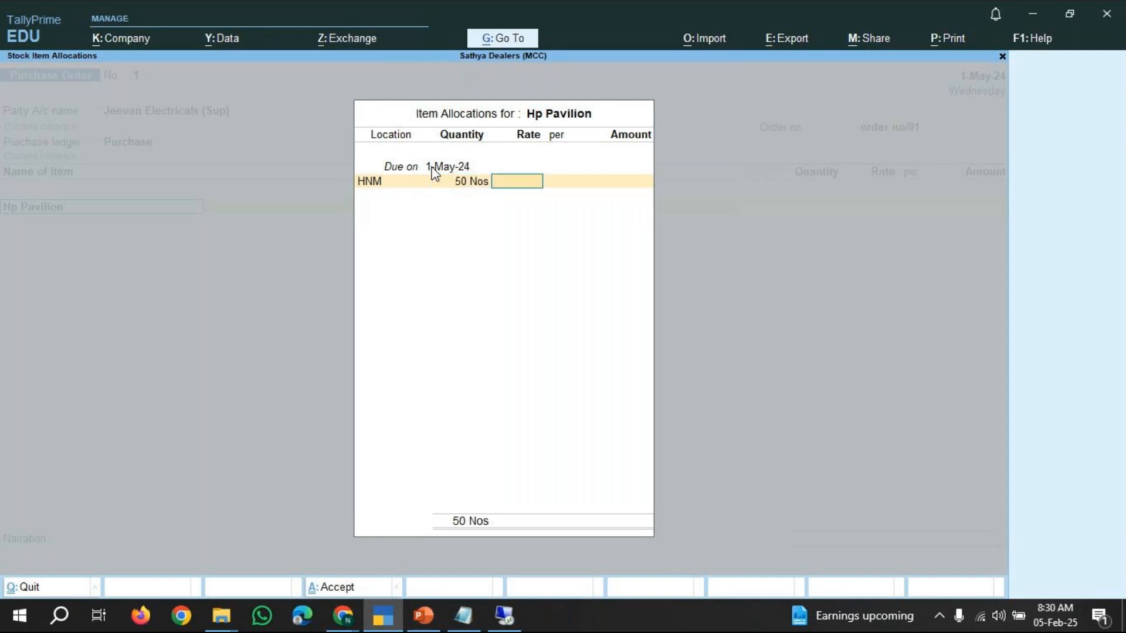
text(10000)
key(Return)
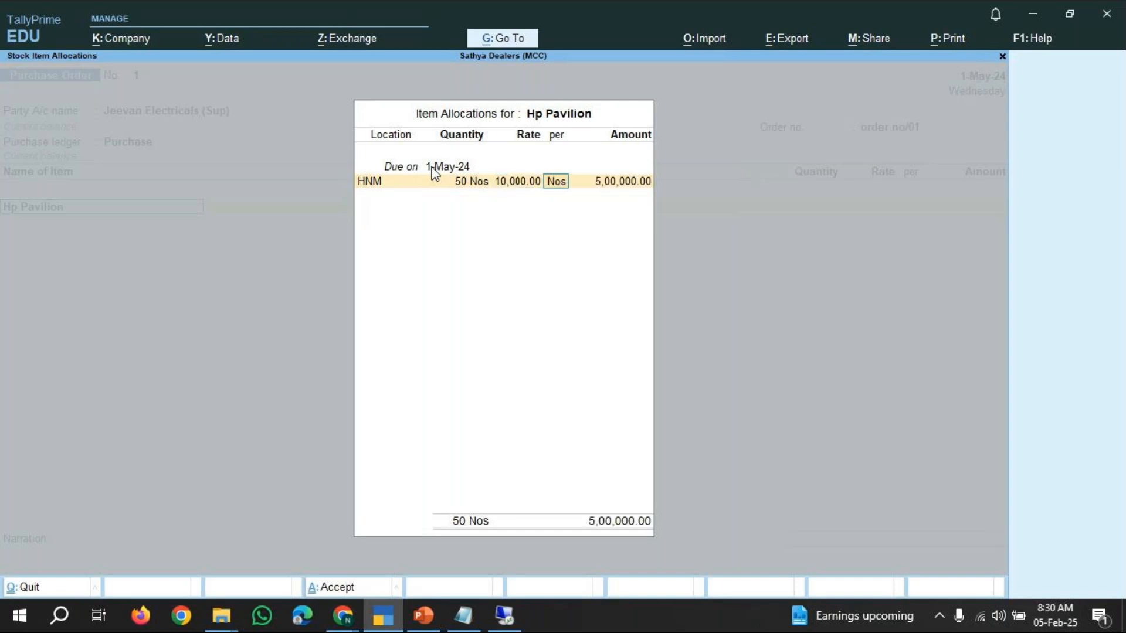
key(Return)
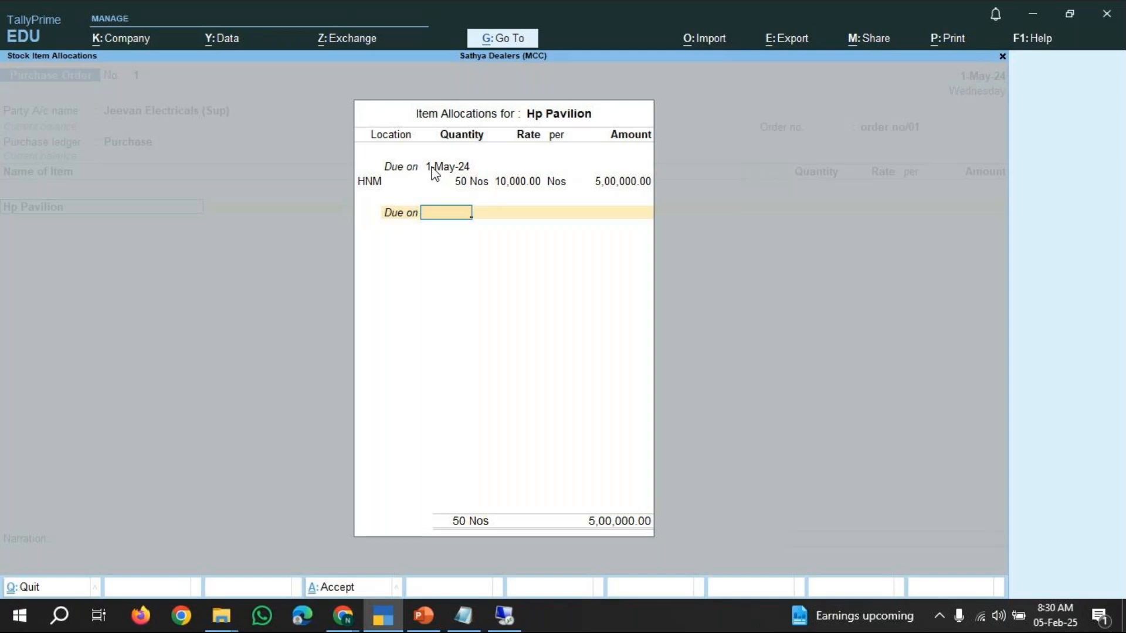
key(Return)
key(Return)
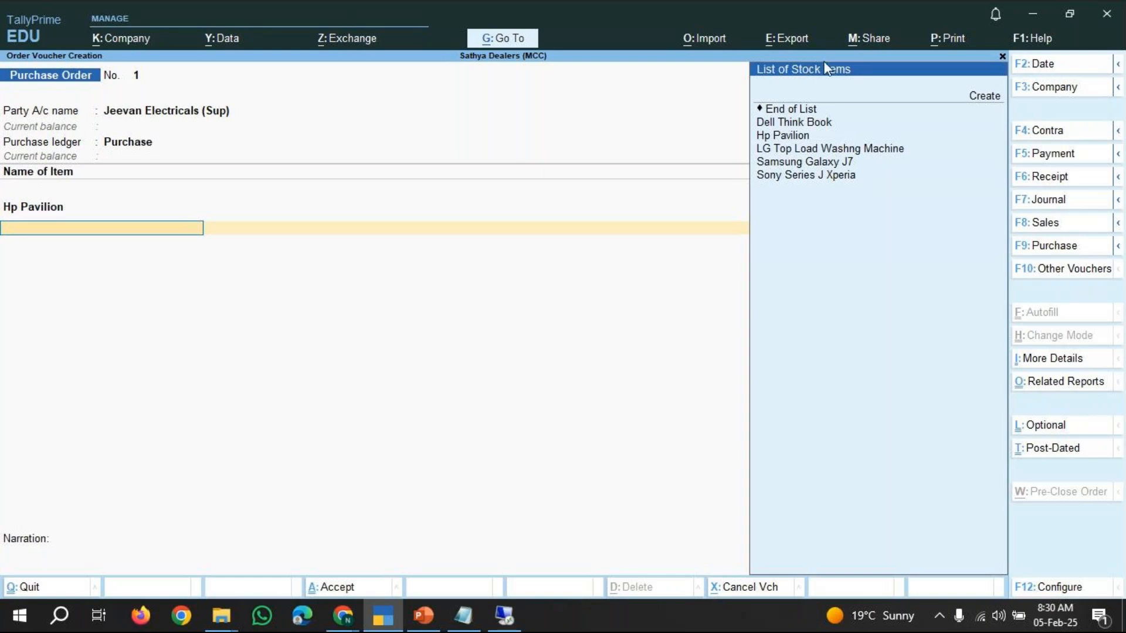
Add Sony Series J Xperia as the second item and accept its due date of 1-May-24.
key(Down)
key(Down)
key(Down)
key(Down)
key(Down)
key(Down)
key(Down)
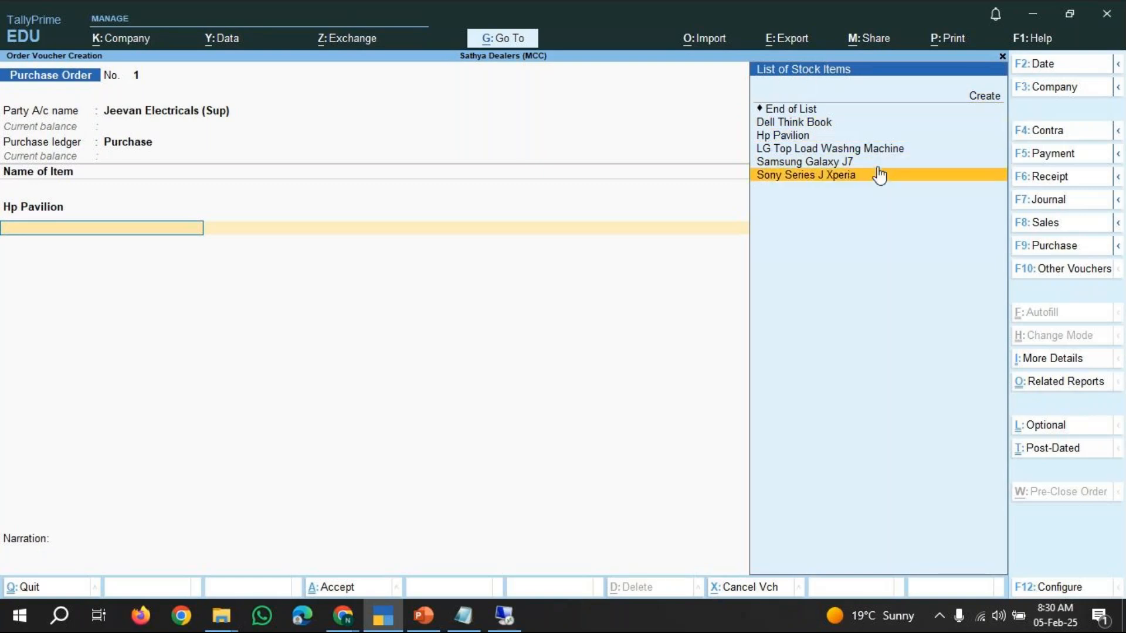
key(Return)
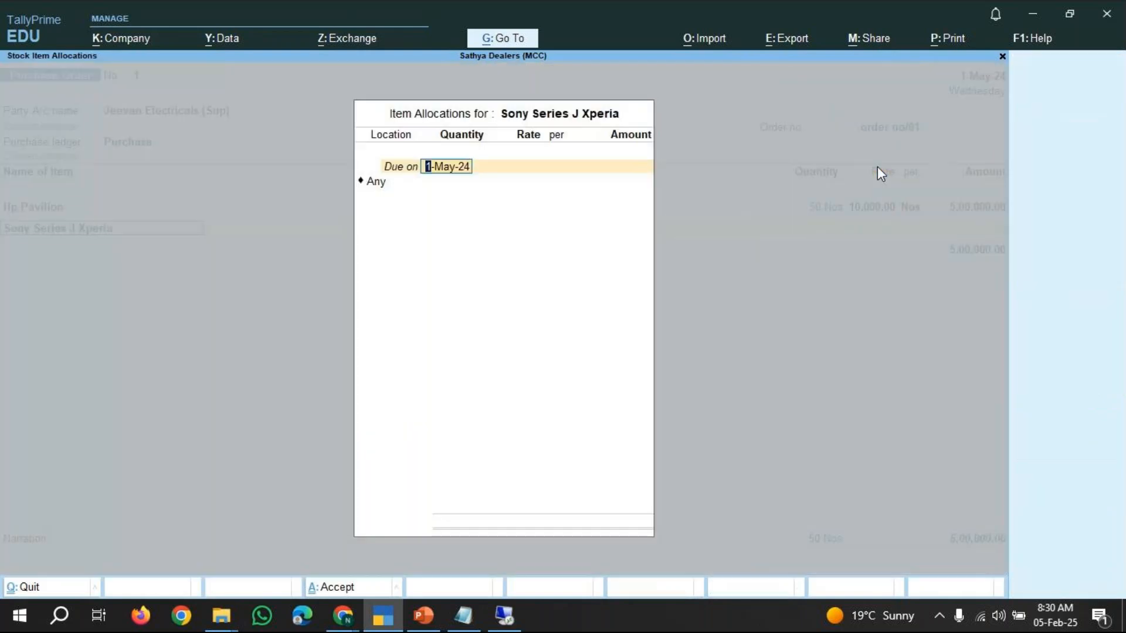
key(Return)
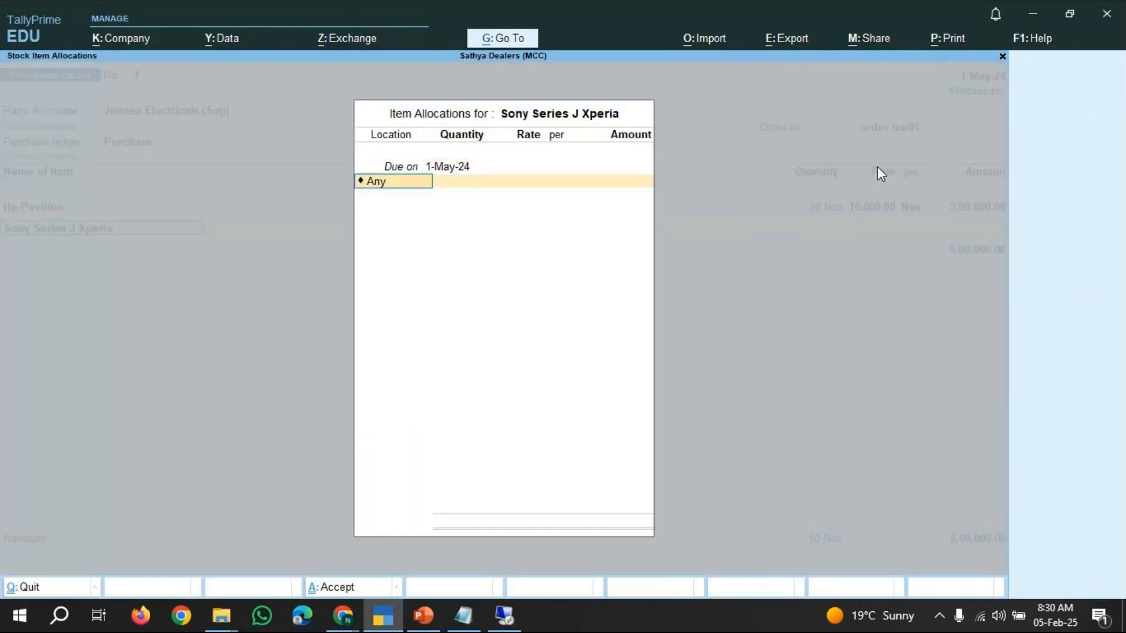
Set the Sony Series J Xperia allocation location to HNM.
key(BackSpace)
key(Down)
key(Down)
key(Down)
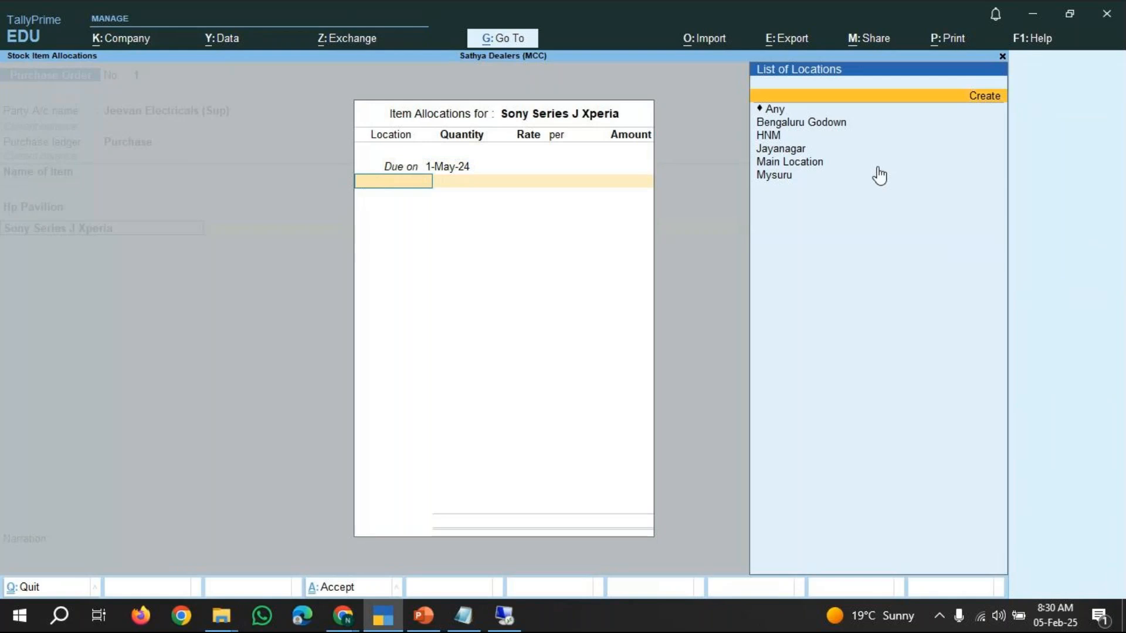
key(Down)
key(Return)
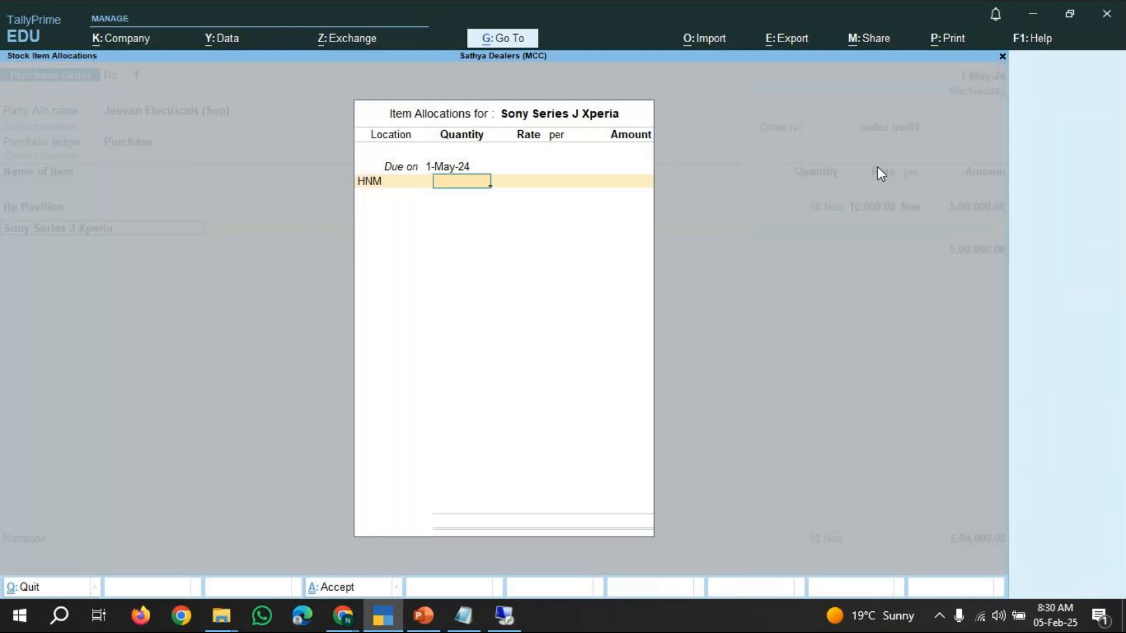
Enter 5 Nos at a rate of 10000 for Sony Series J Xperia and end the item list.
text(5)
key(Return)
text(10000)
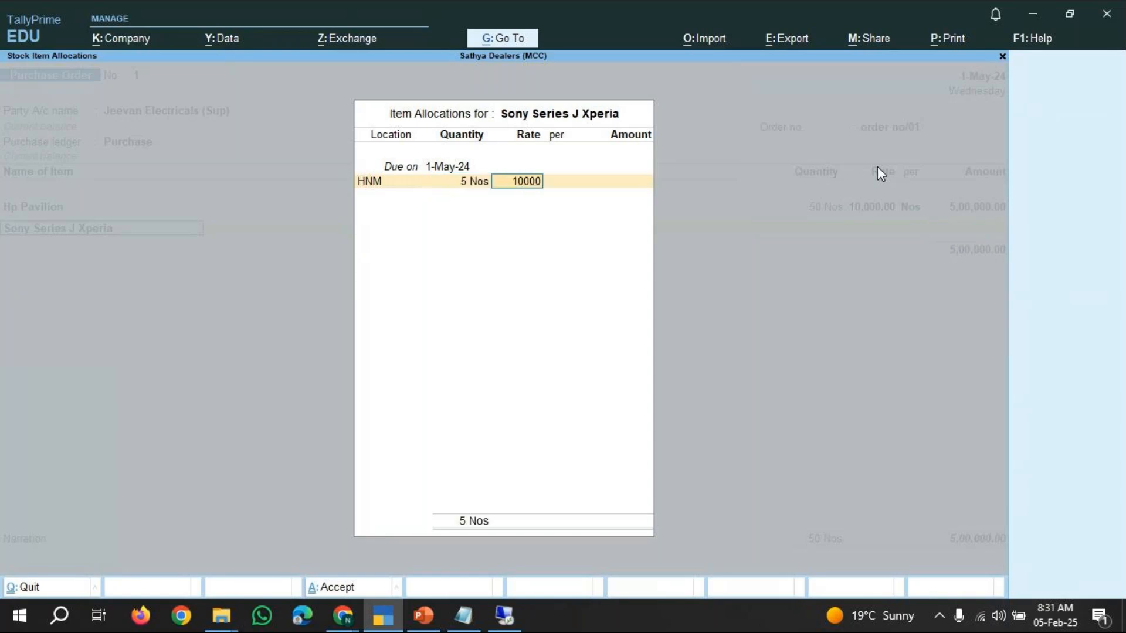
key(Return)
key(Return)
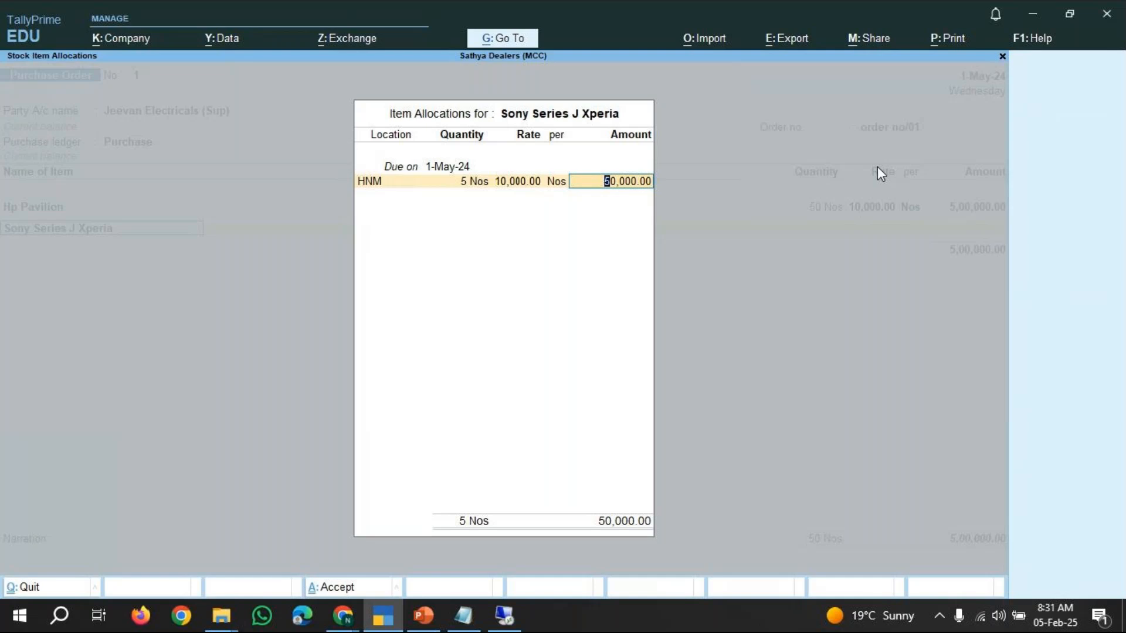
key(Return)
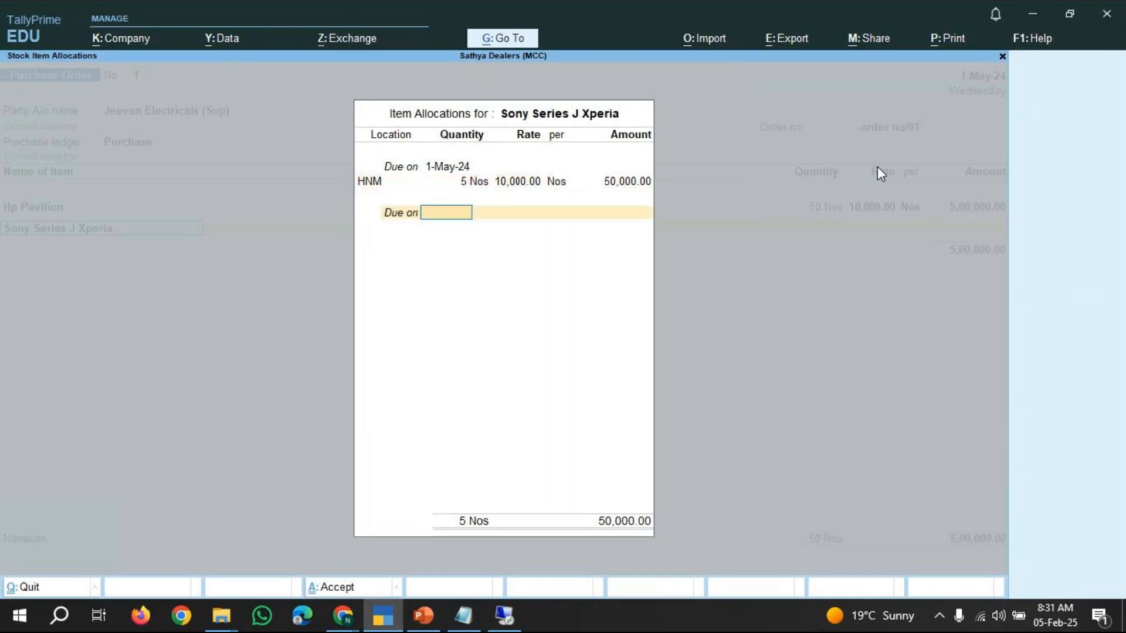
key(Return)
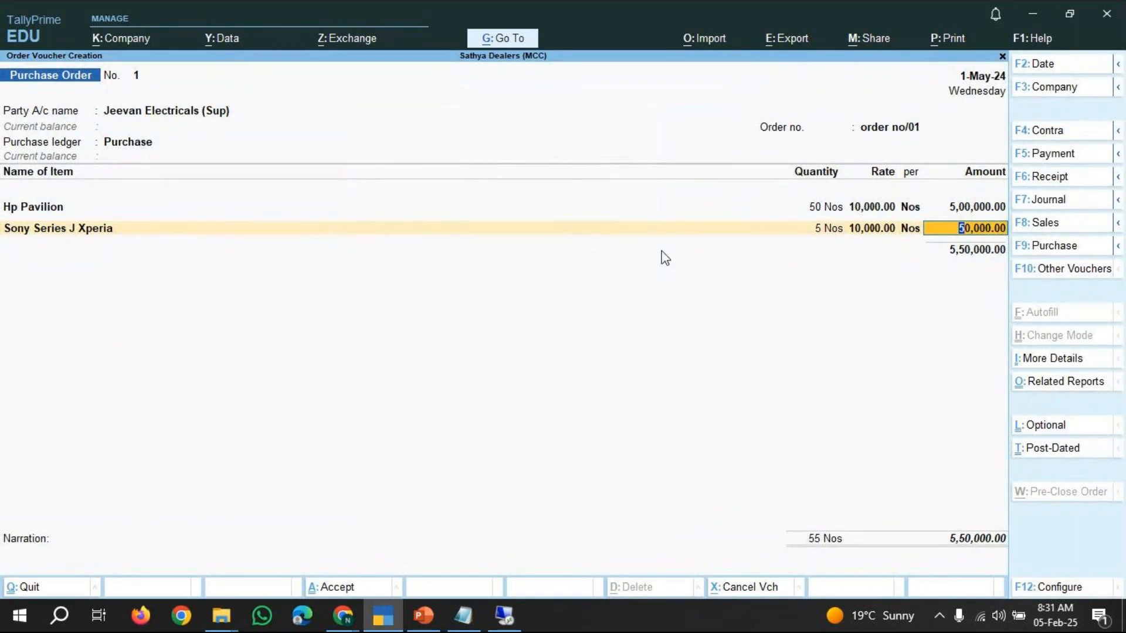
key(Return)
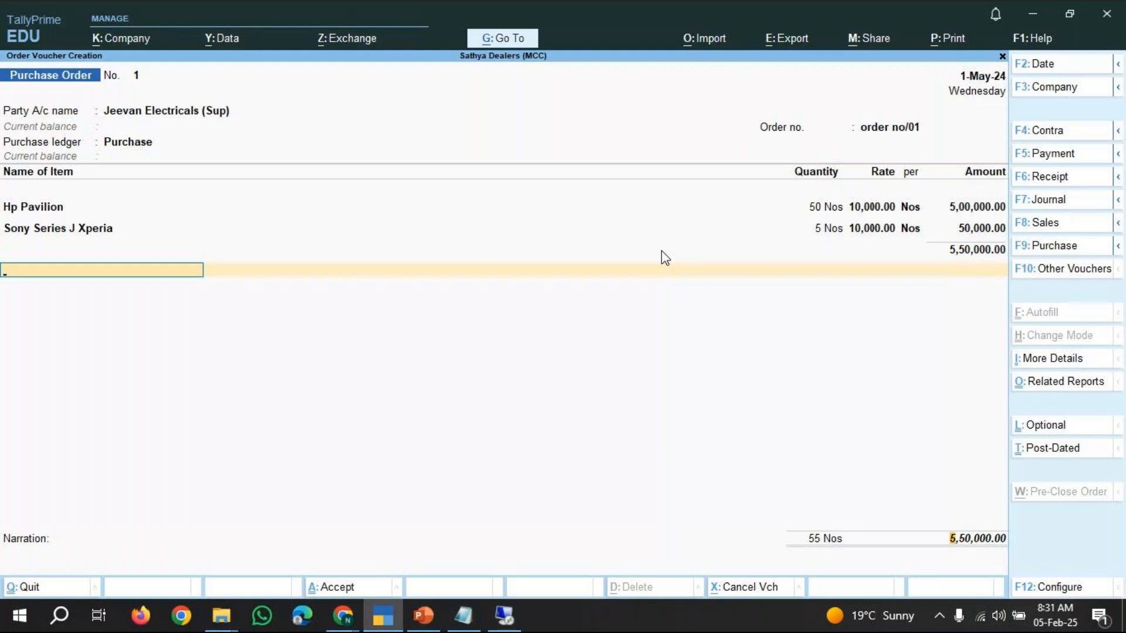
key(Return)
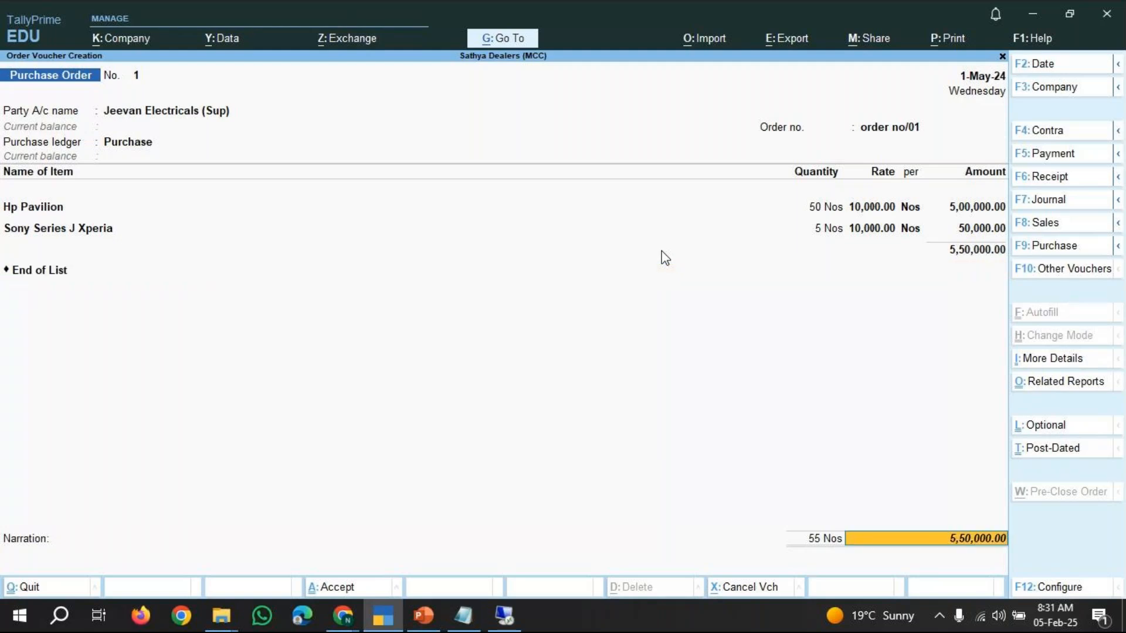
key(Return)
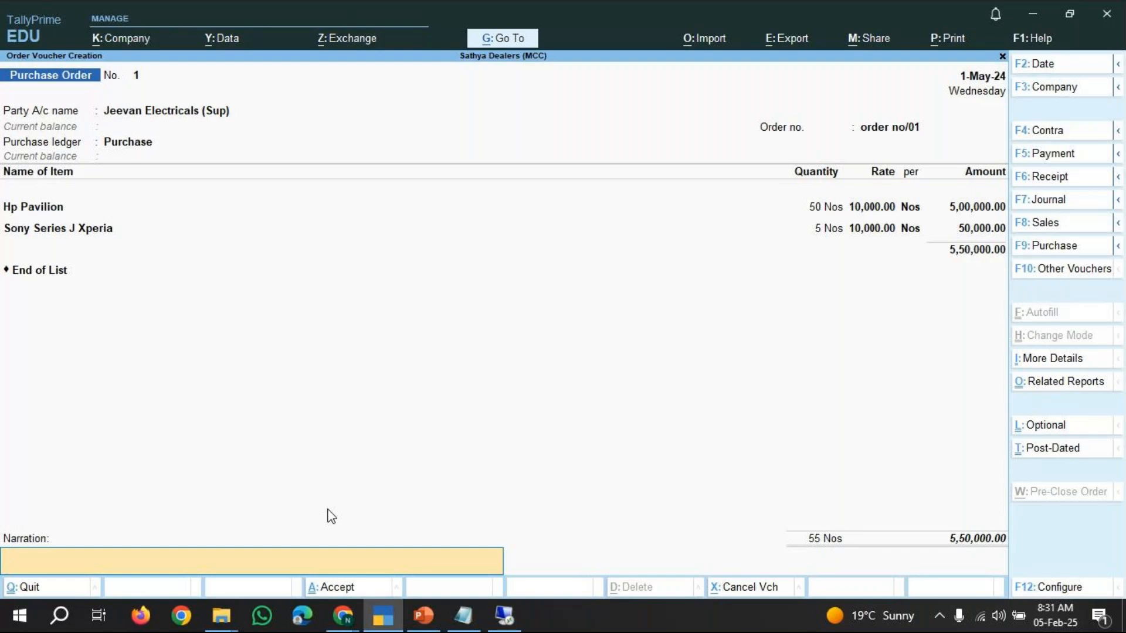
Enter the narration "being goods ordered" and accept the purchase order voucher.
text(being purchase order)
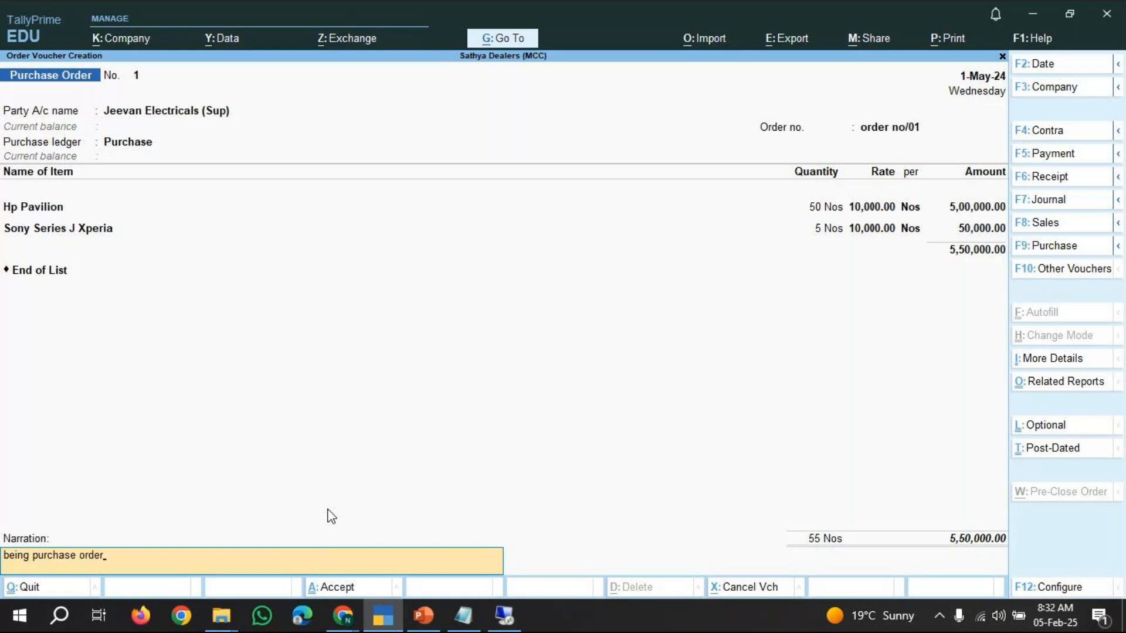
key(BackSpace)
key(BackSpace)
key(BackSpace)
key(BackSpace)
key(BackSpace)
key(BackSpace)
key(BackSpace)
key(BackSpace)
key(BackSpace)
key(BackSpace)
key(BackSpace)
key(BackSpace)
key(BackSpace)
text(goods ordered)
key(Return)
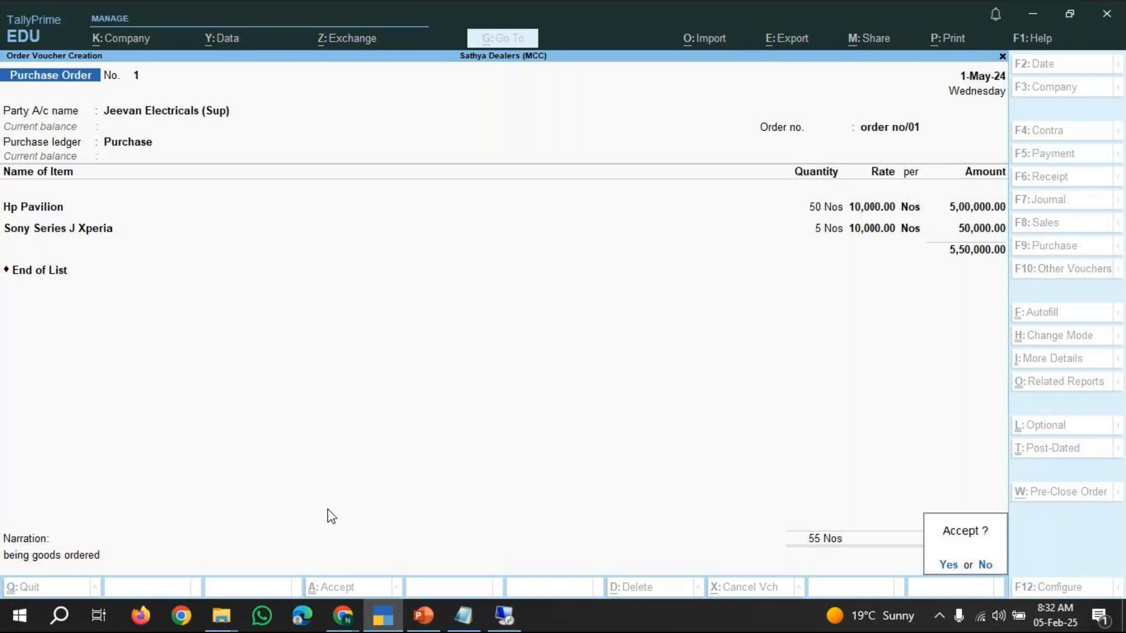
click(964, 76)
key(Return)
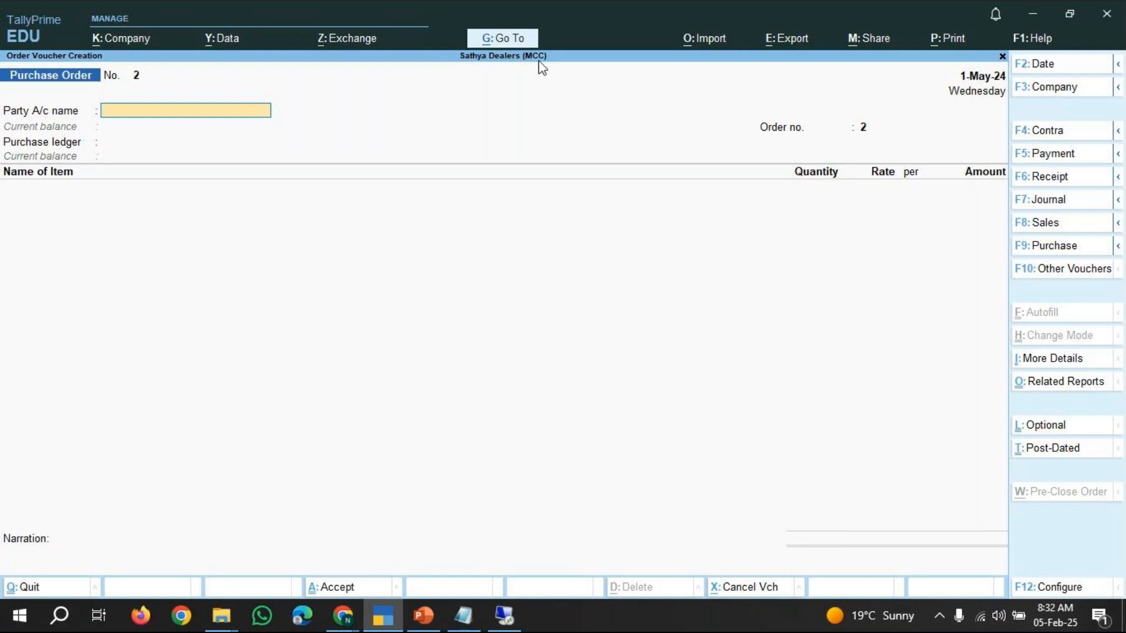
Open the Purchase Orders (Due Only) report through Go To.
click(505, 38)
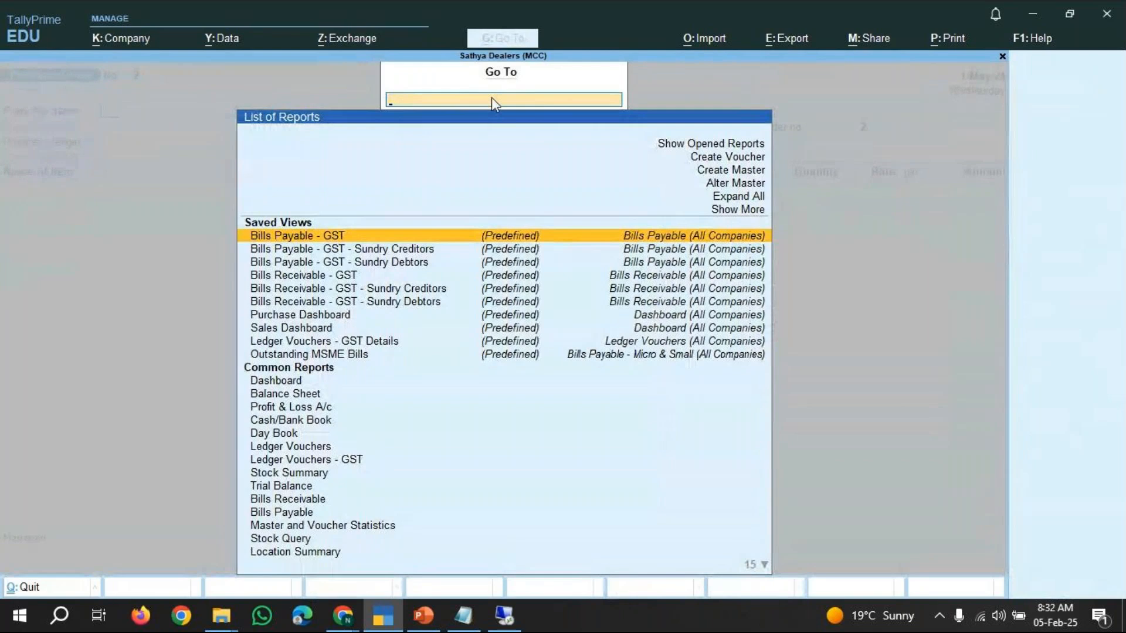
text(Purch)
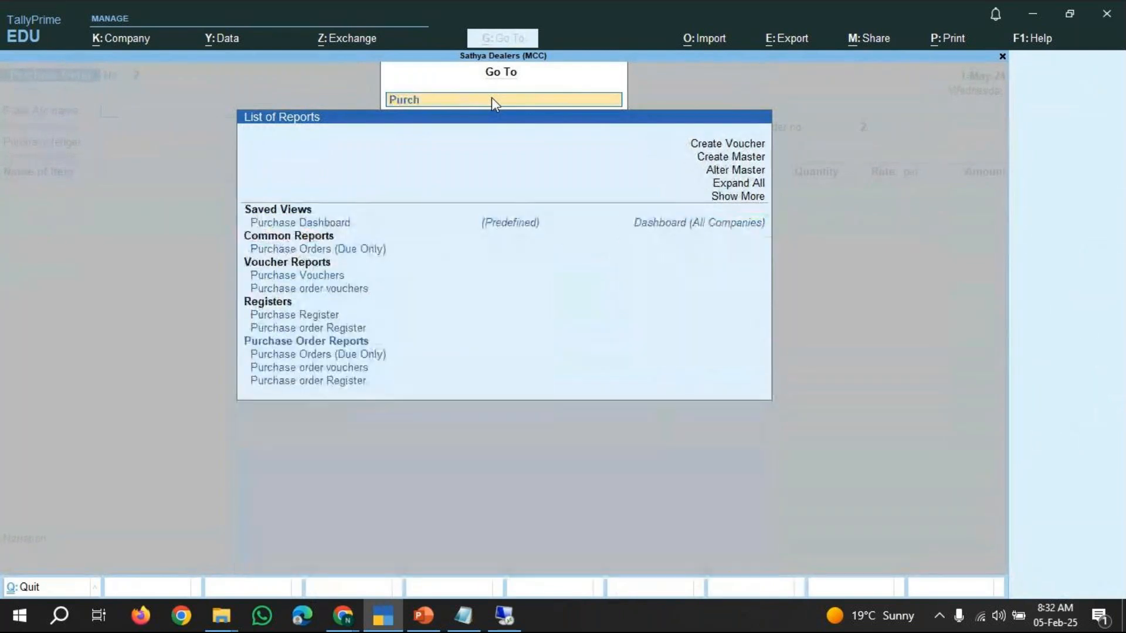
text(ase Order)
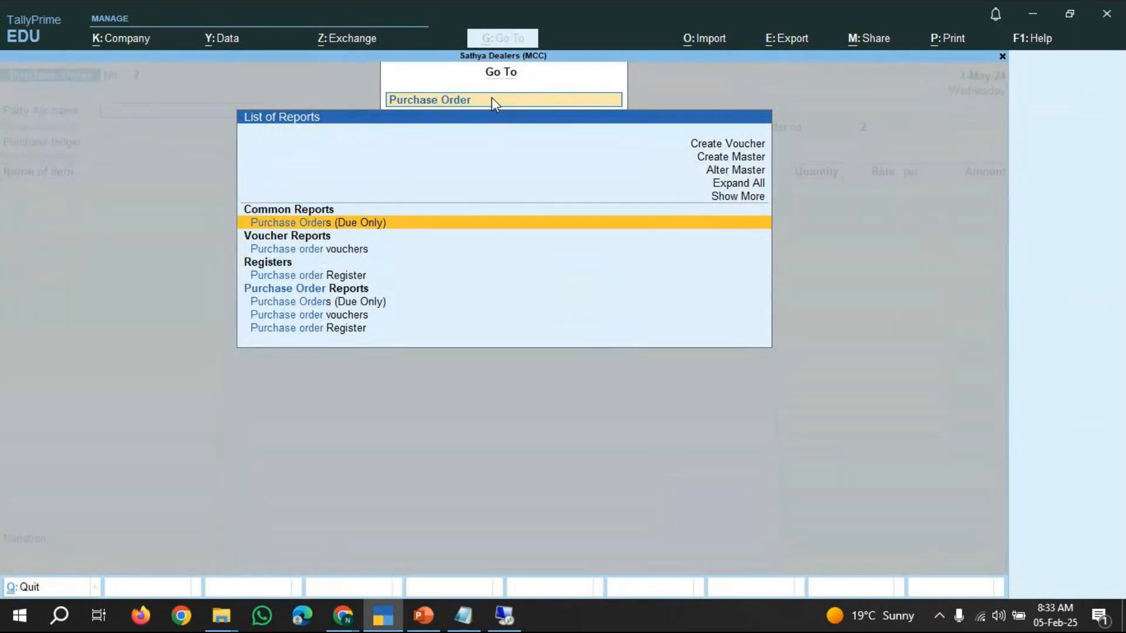
key(Return)
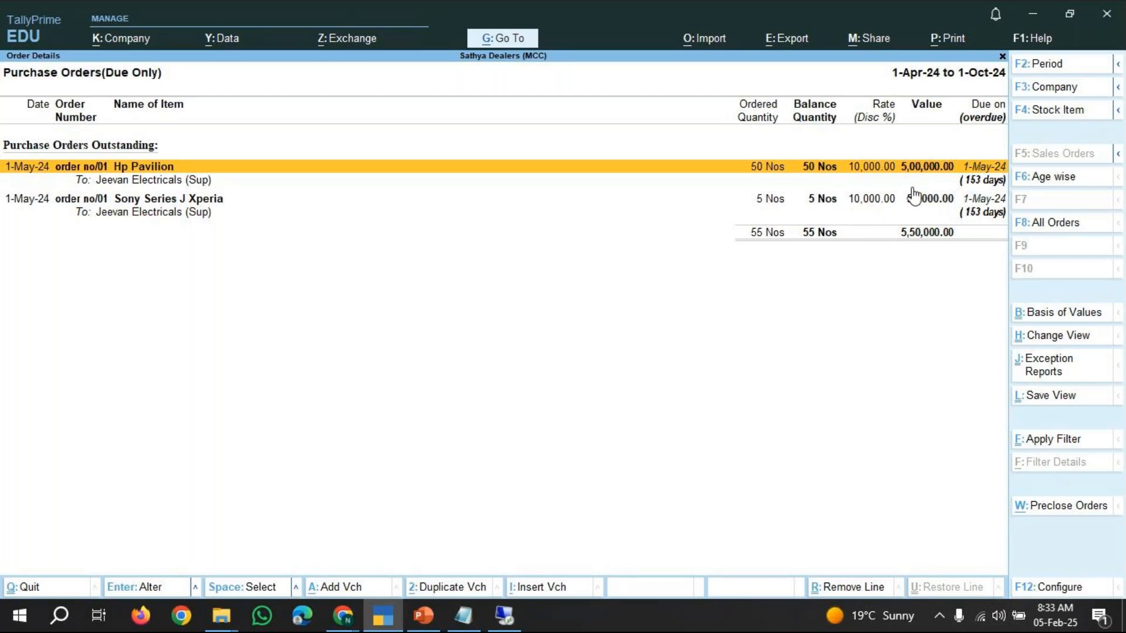
Expand the Hp Pavilion order line to show its voucher details, then start adding a new purchase order voucher.
click(911, 233)
key(shift+Return)
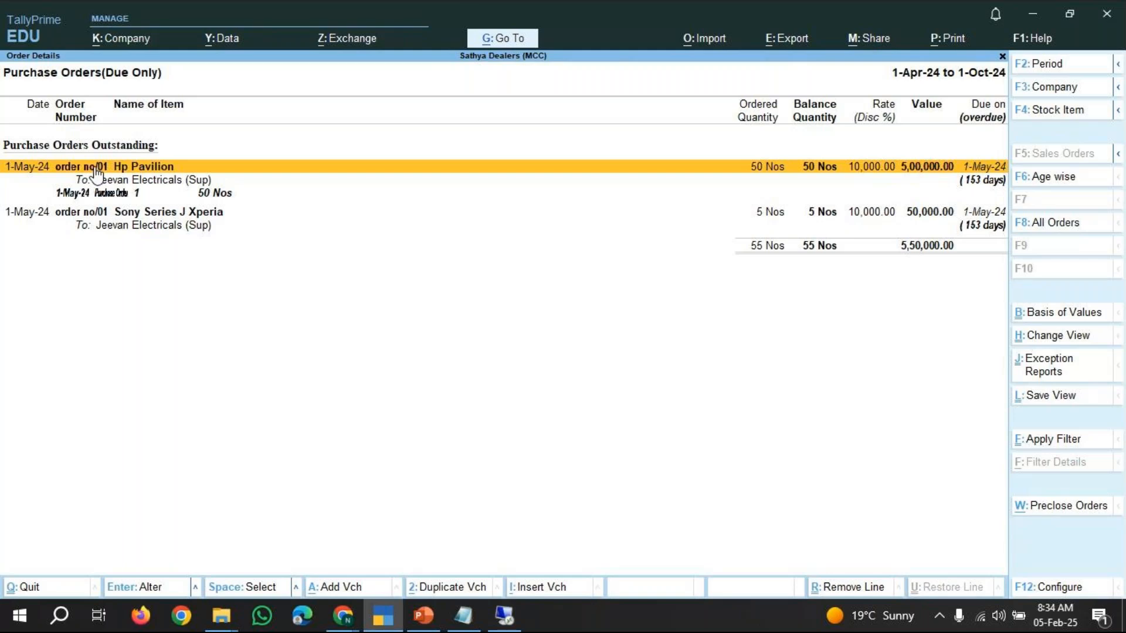
key(alt+a)
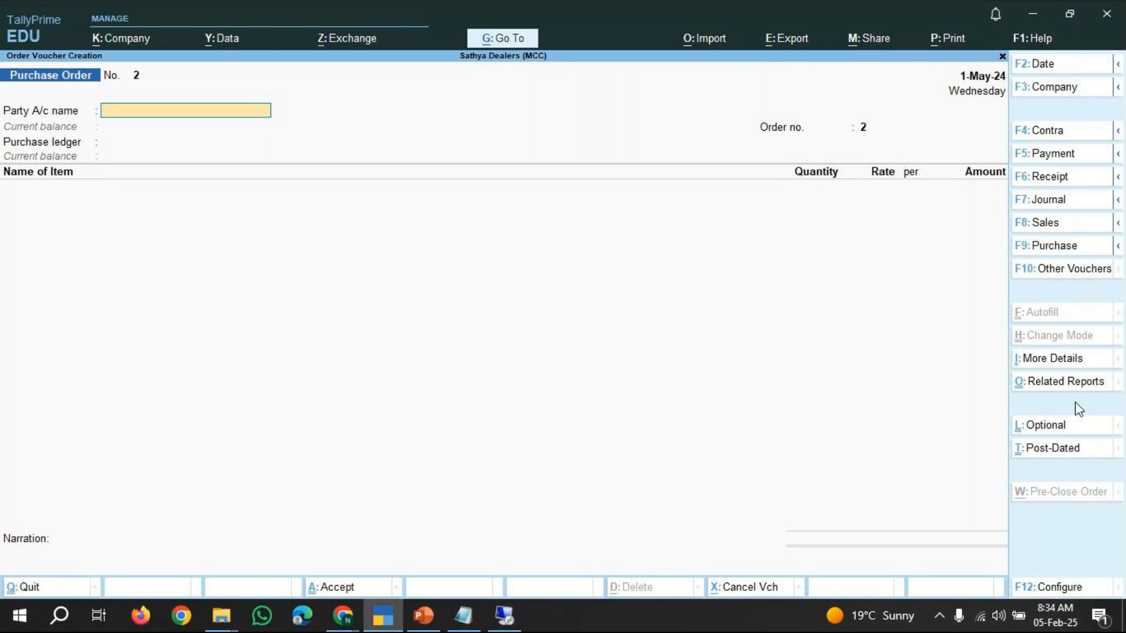
Open the voucher type list, show inactive voucher types and highlight Receipt Note.
click(1083, 271)
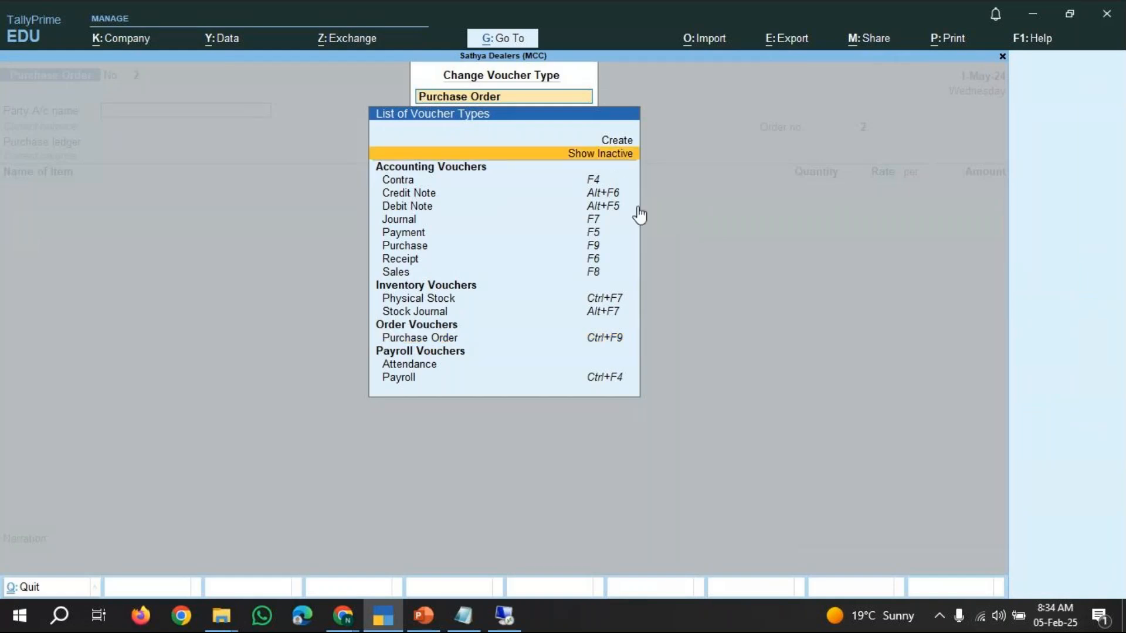
key(Return)
key(Down)
key(Down)
key(Down)
key(Down)
key(Down)
key(Down)
key(Down)
key(Down)
key(Down)
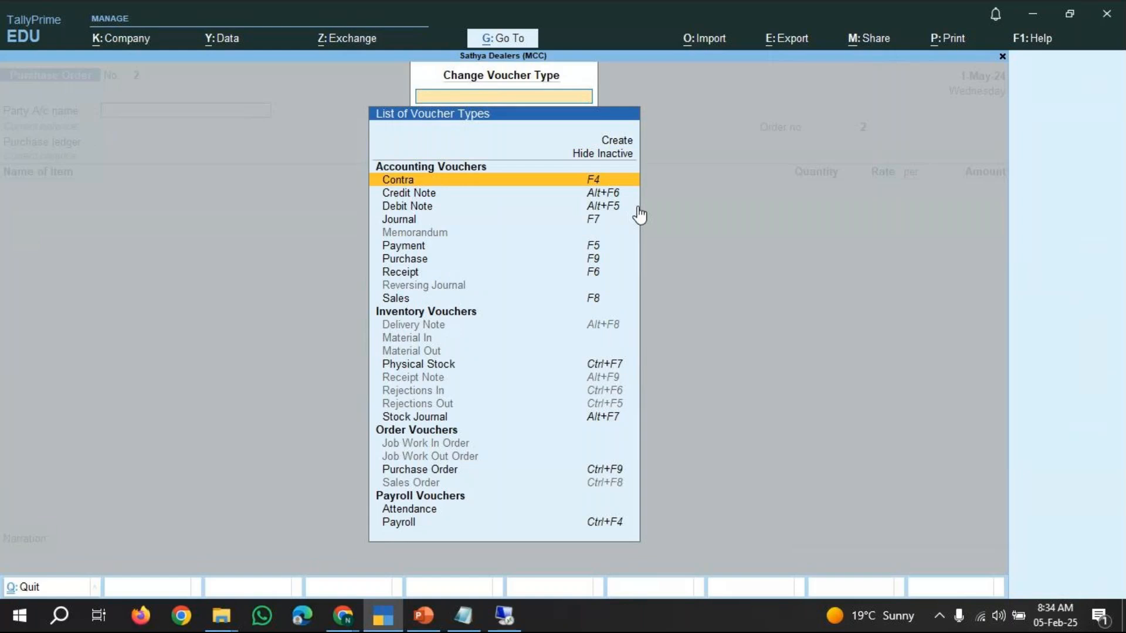
key(Down)
key(Down)
key(Down)
key(Down)
key(Down)
key(Down)
key(Down)
key(Down)
key(Down)
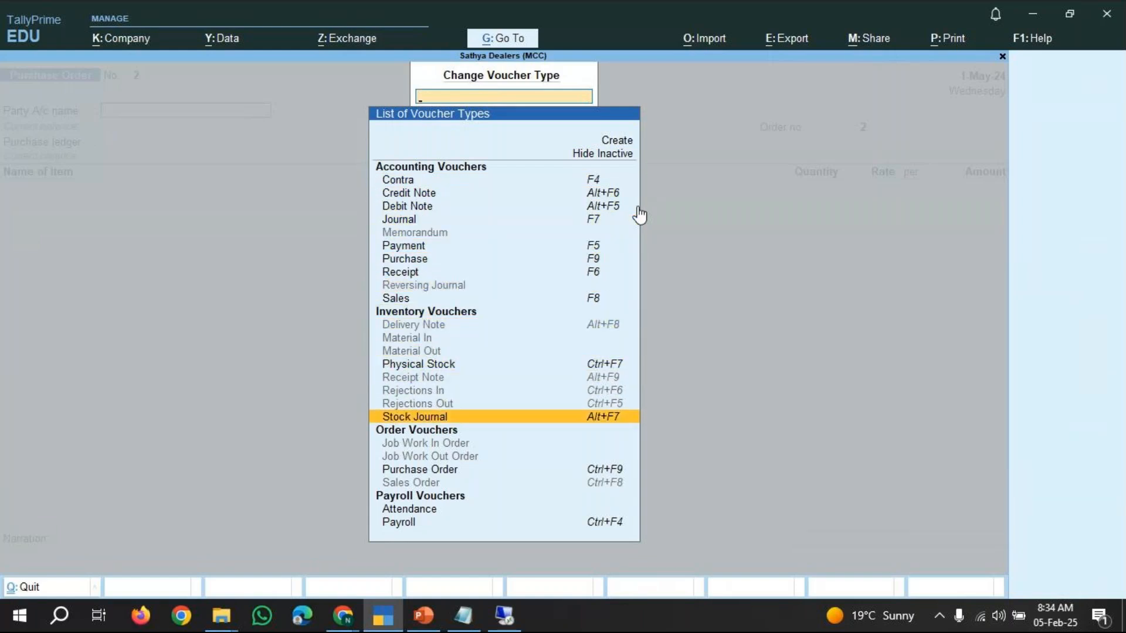
key(Up)
key(Up)
key(Up)
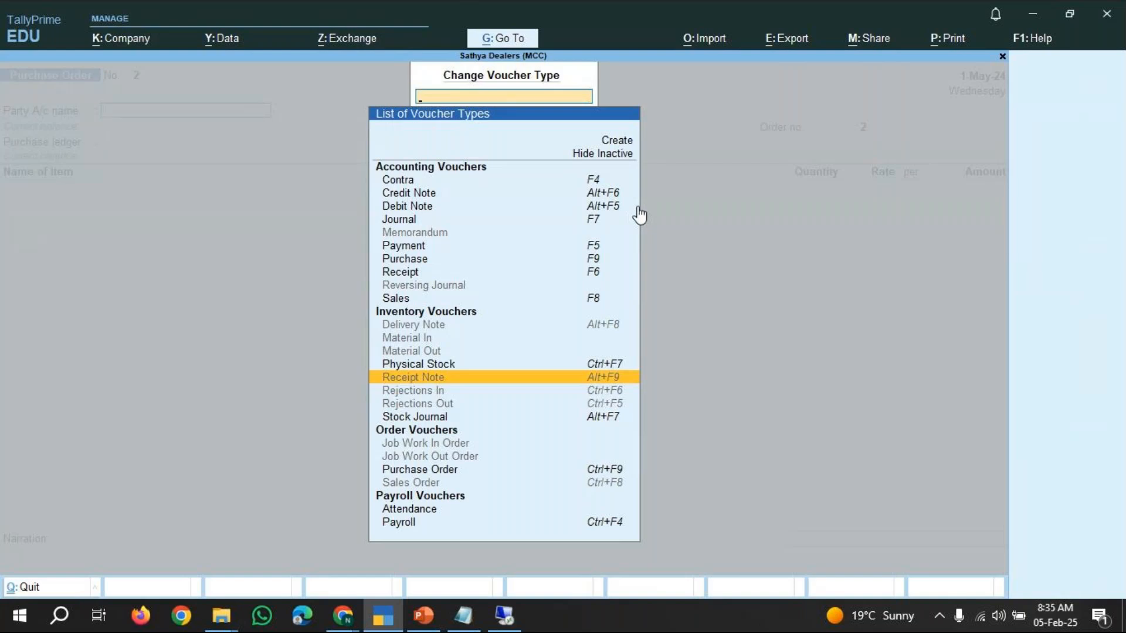
Switch to Notepad and extend the note with "---> receipt note voucher--? alt+f9".
click(464, 615)
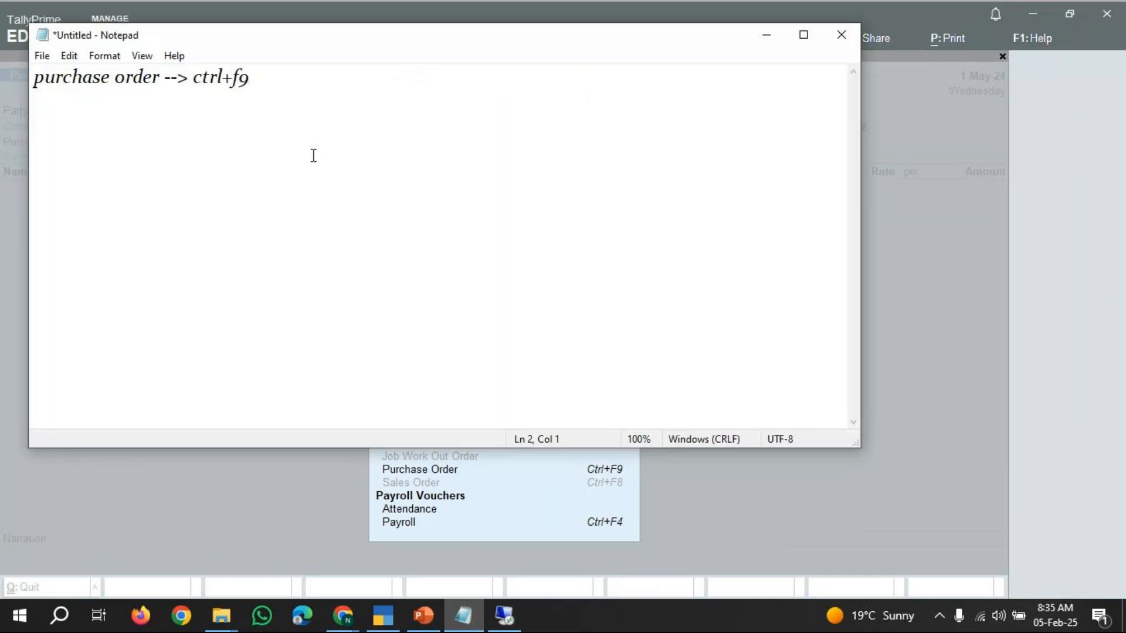
click(252, 77)
text(---> receipt note )
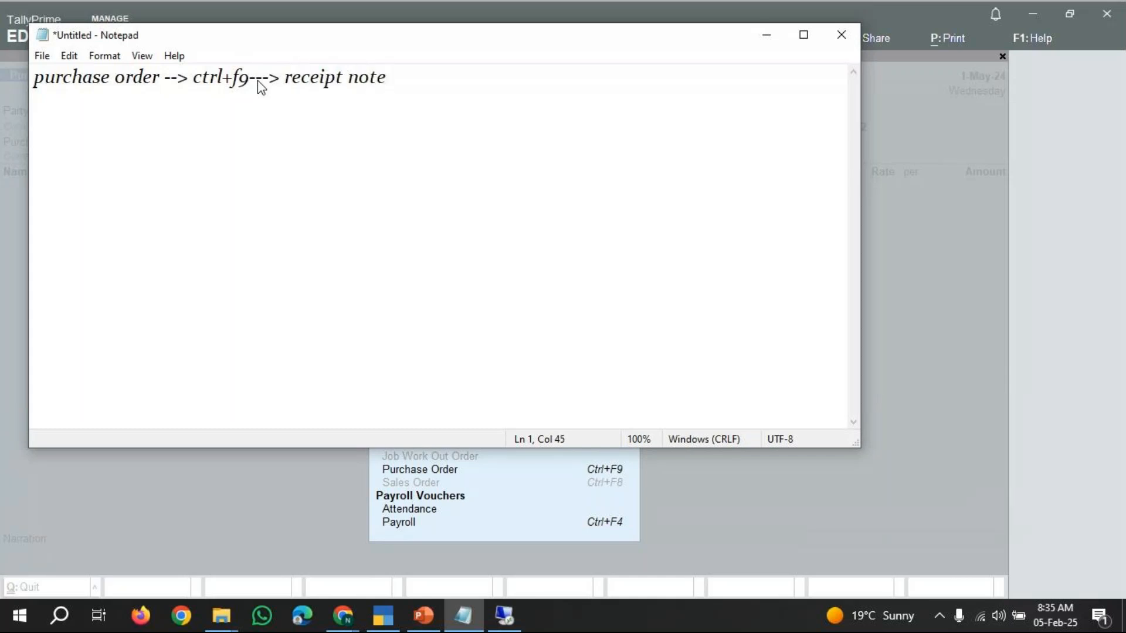
text(voucher--? a)
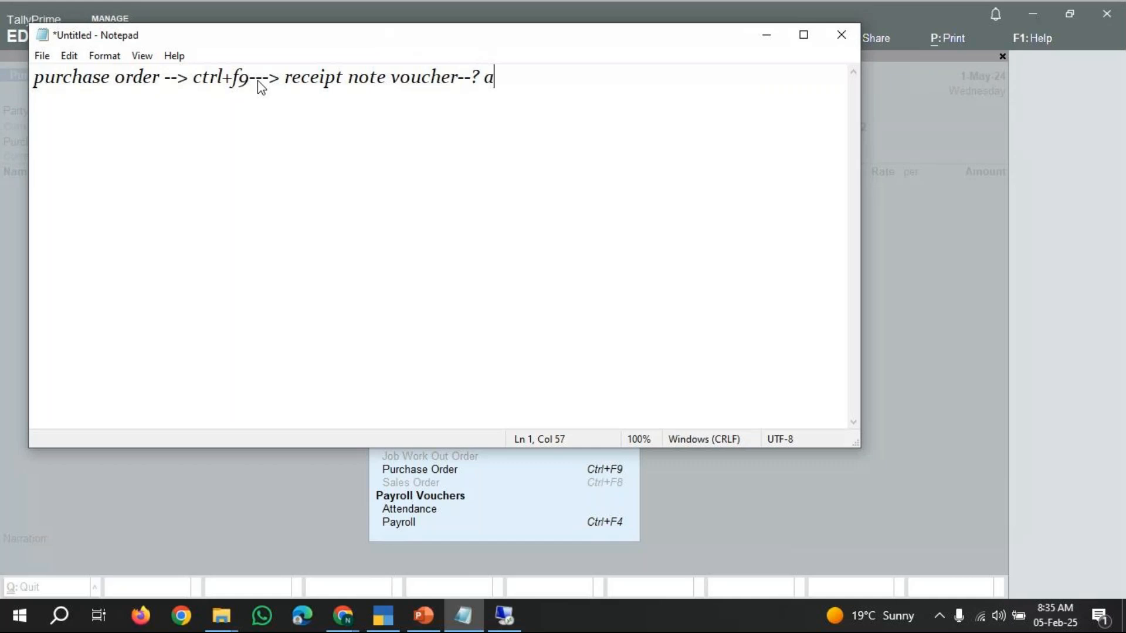
text(lt+f9)
Select all the note text and change its font to Arial Rounded MT Bold.
drag(543, 82, 26, 73)
click(89, 54)
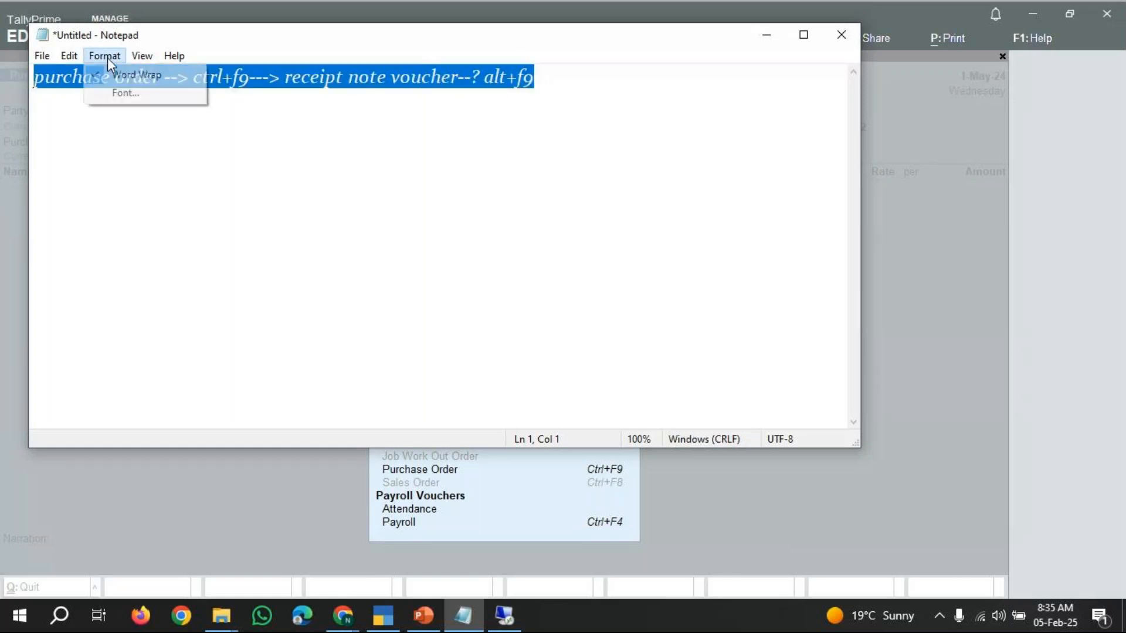
click(115, 94)
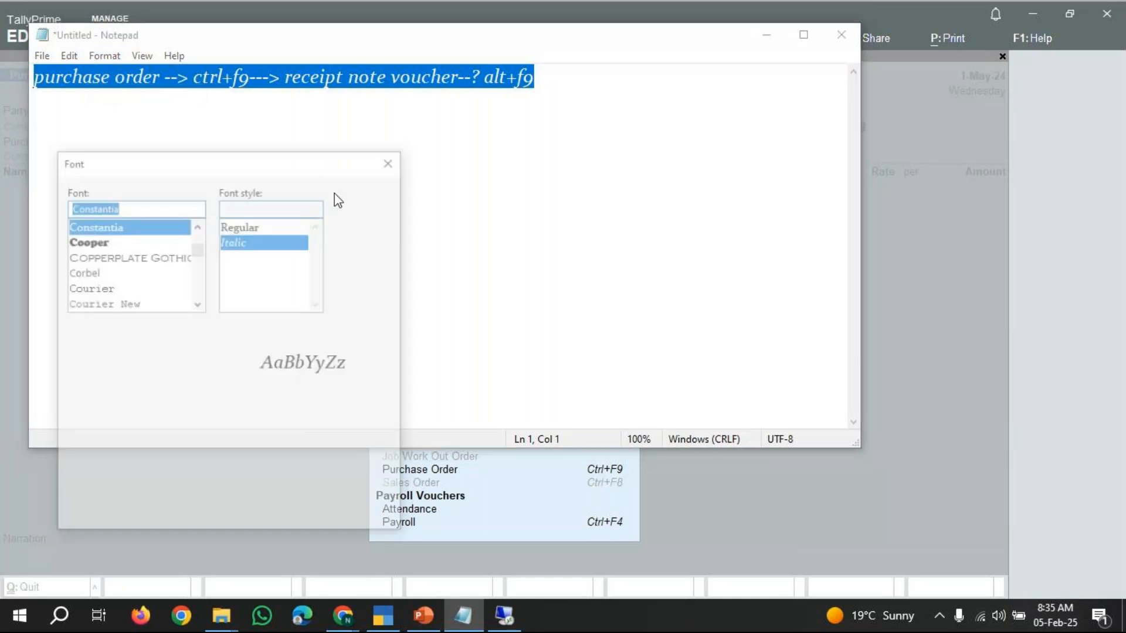
click(251, 231)
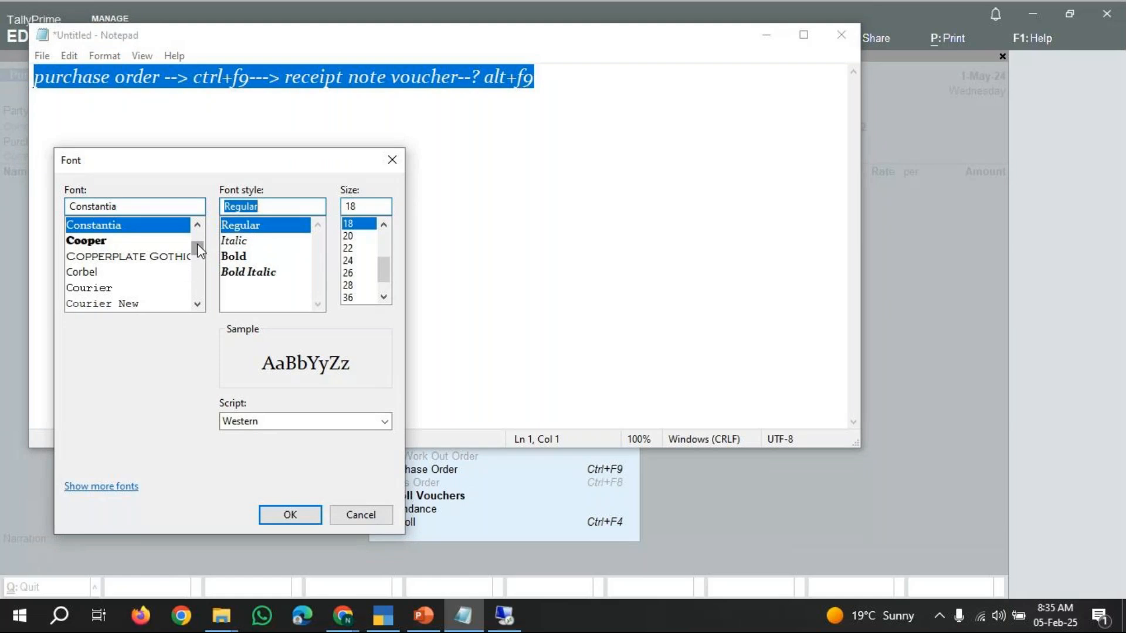
drag(201, 251, 202, 244)
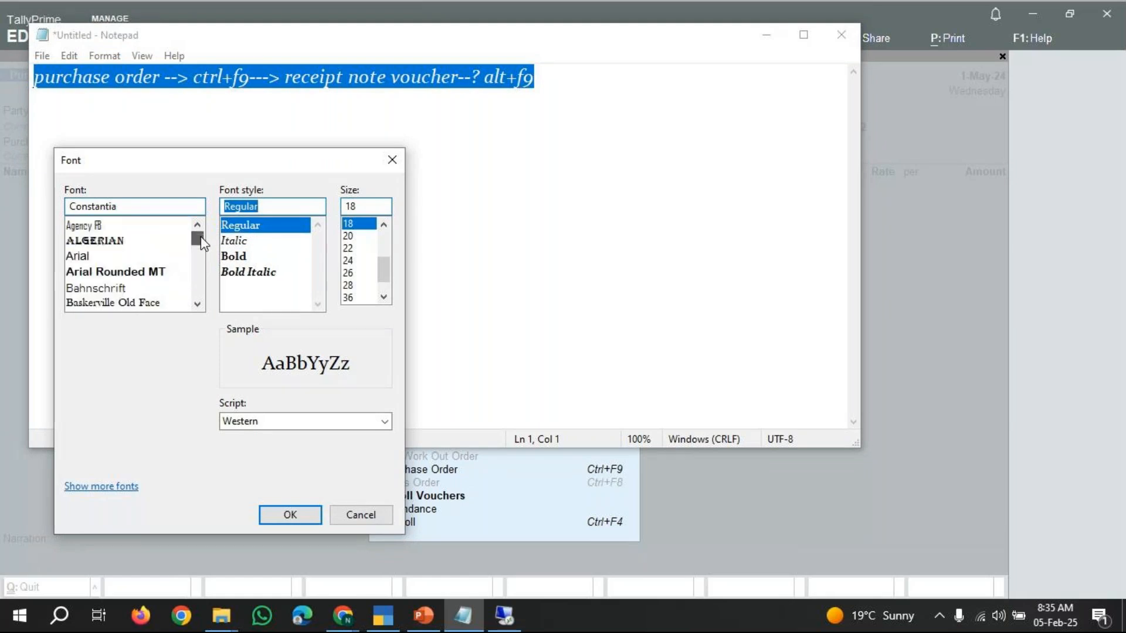
click(94, 241)
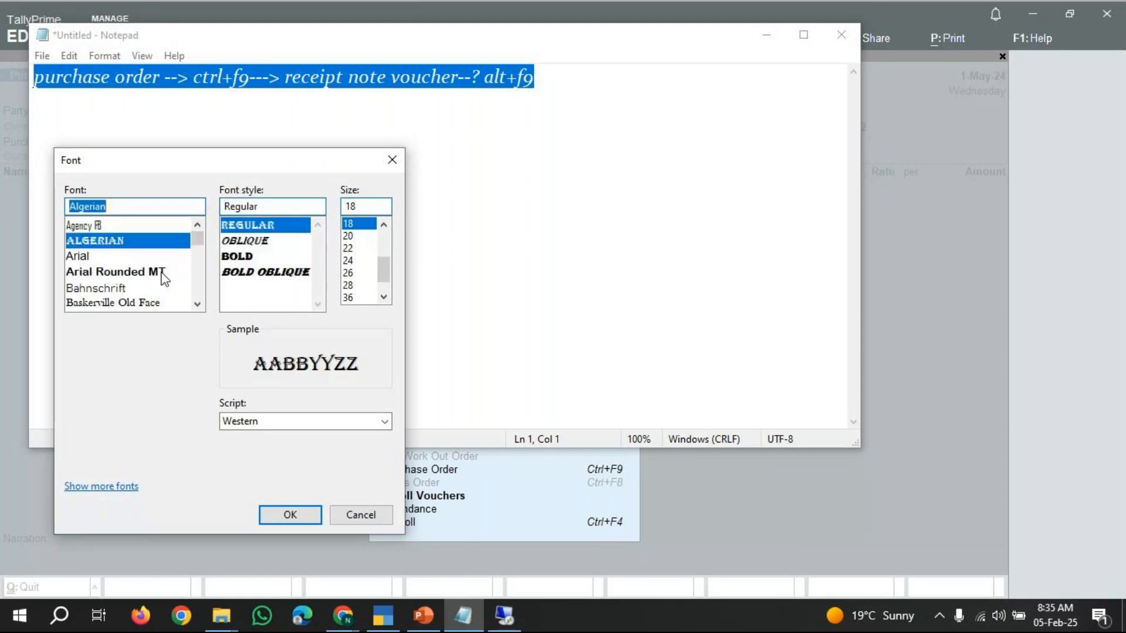
click(108, 228)
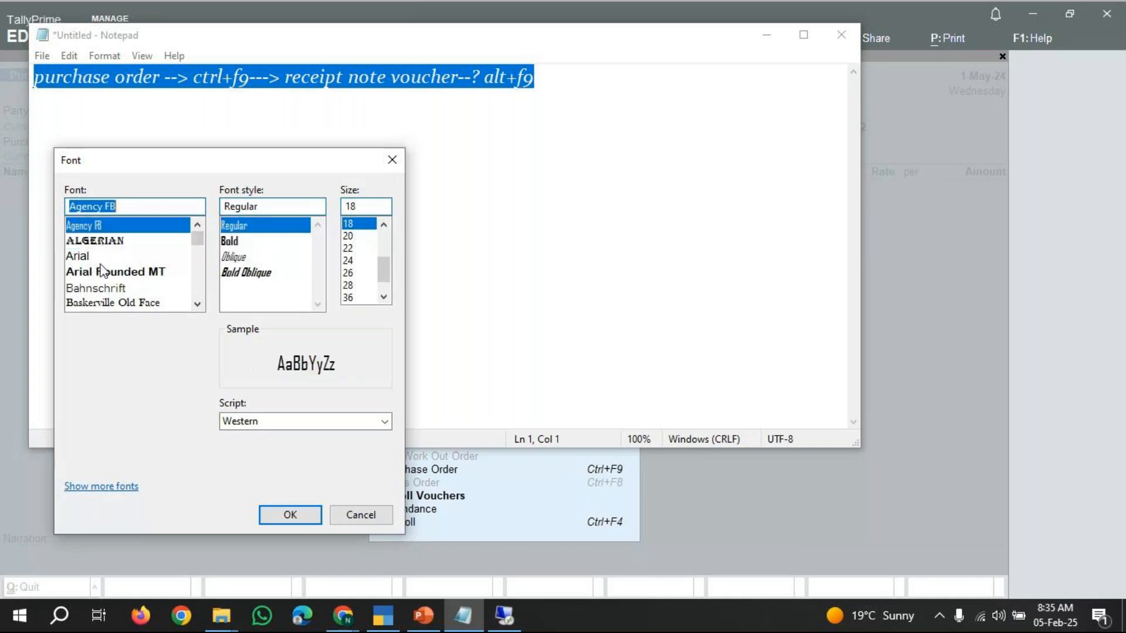
click(87, 256)
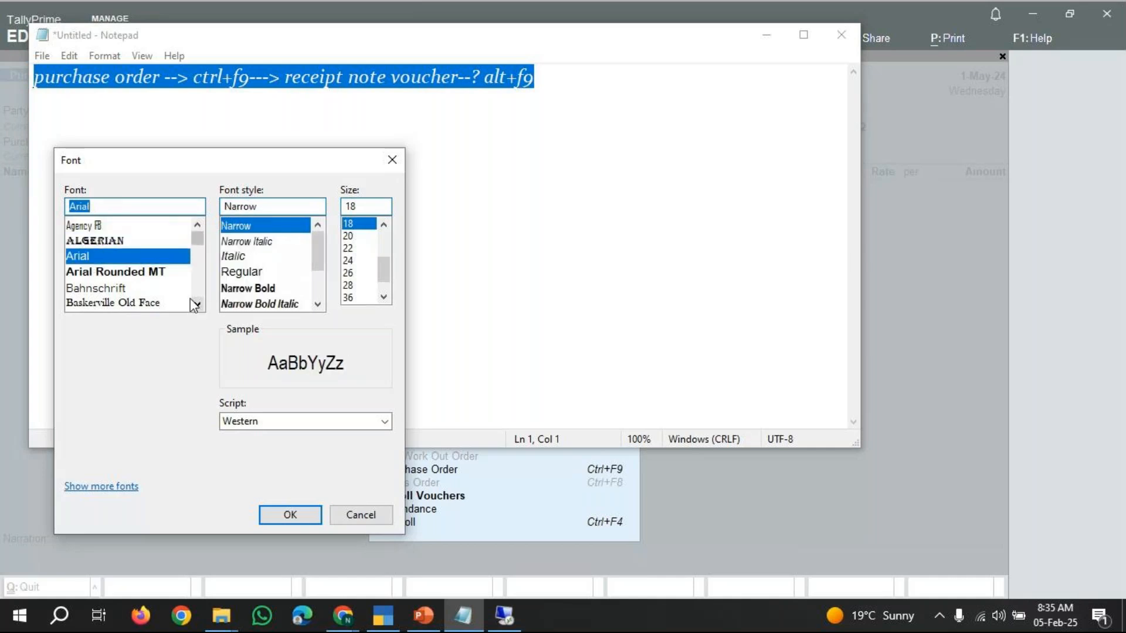
click(187, 302)
click(150, 272)
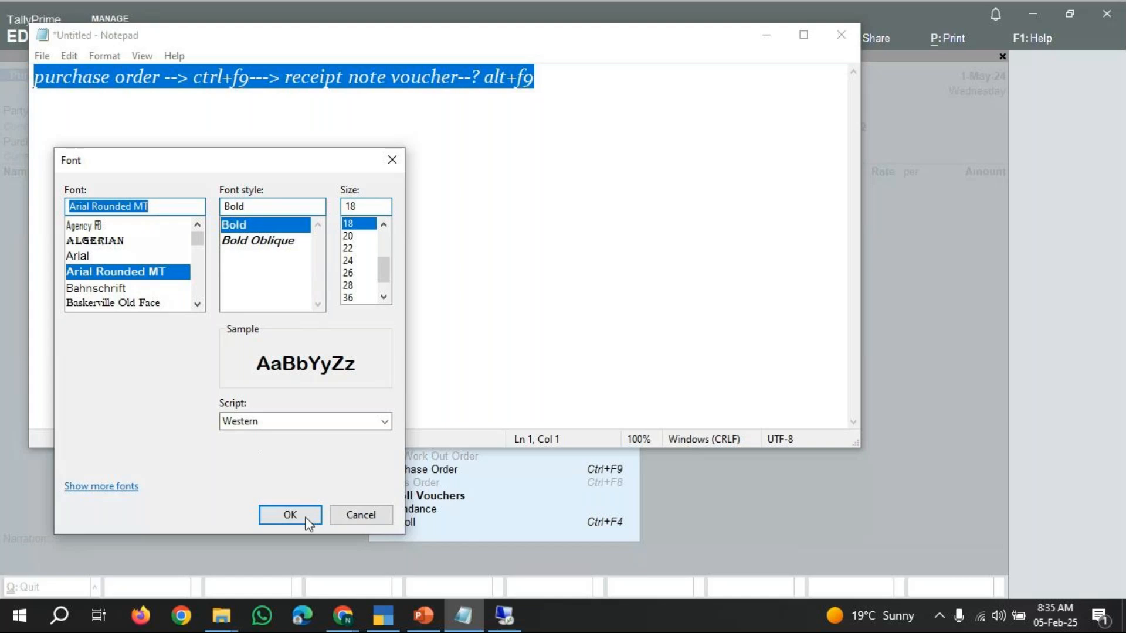
click(299, 515)
Delete the question mark and space before "alt+f9" in the note.
click(633, 98)
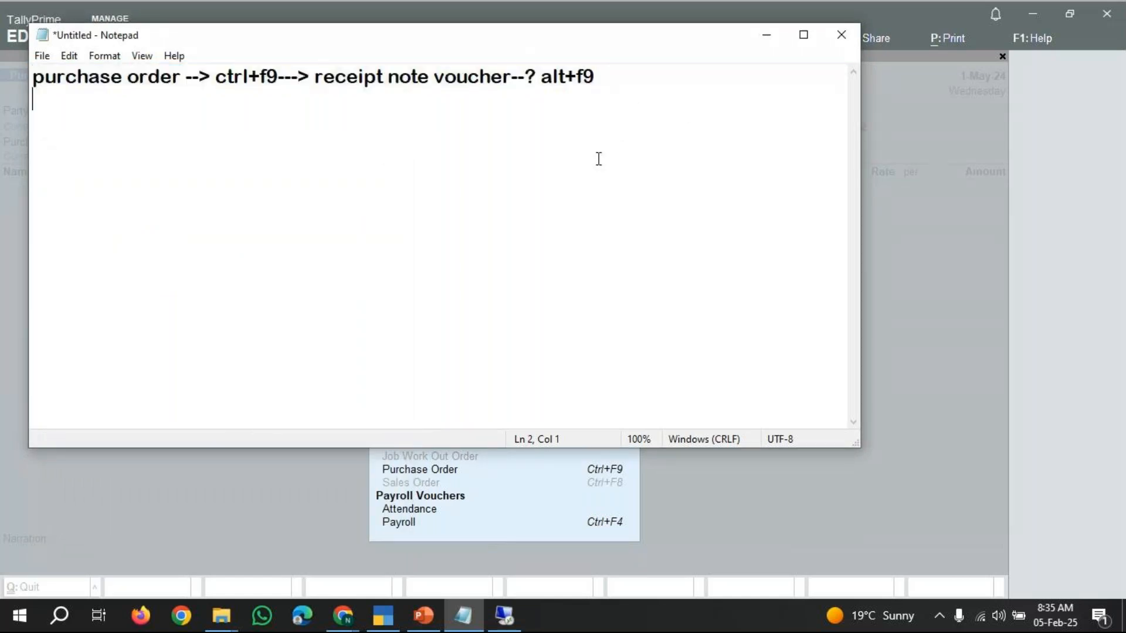
click(542, 67)
key(BackSpace)
key(BackSpace)
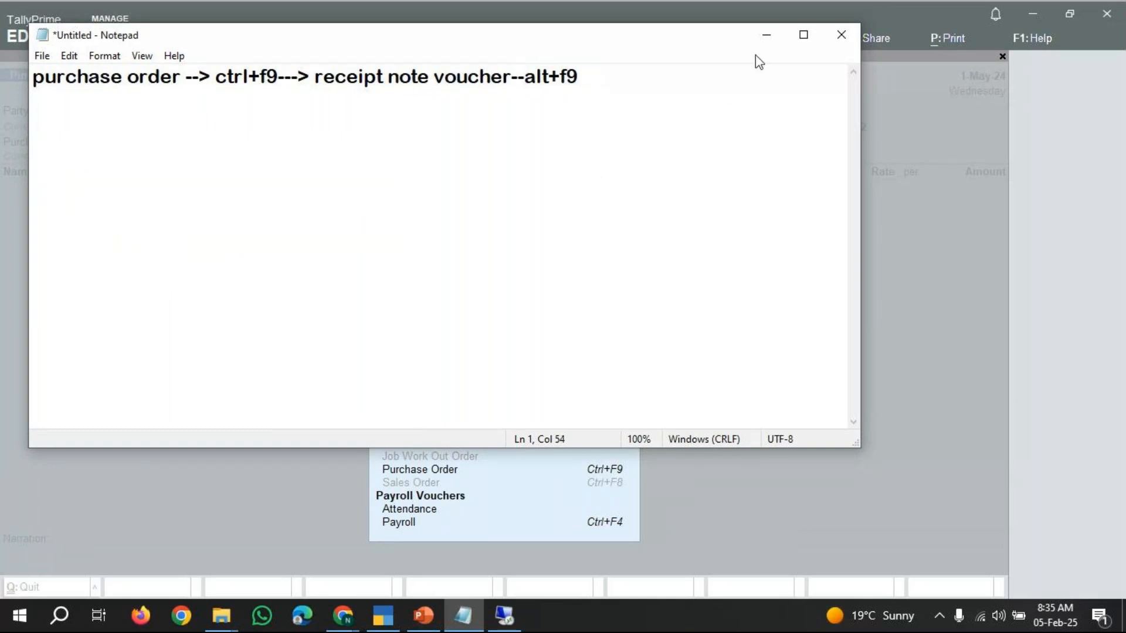
Return to TallyPrime, choose the Receipt Note voucher type and activate it.
click(768, 37)
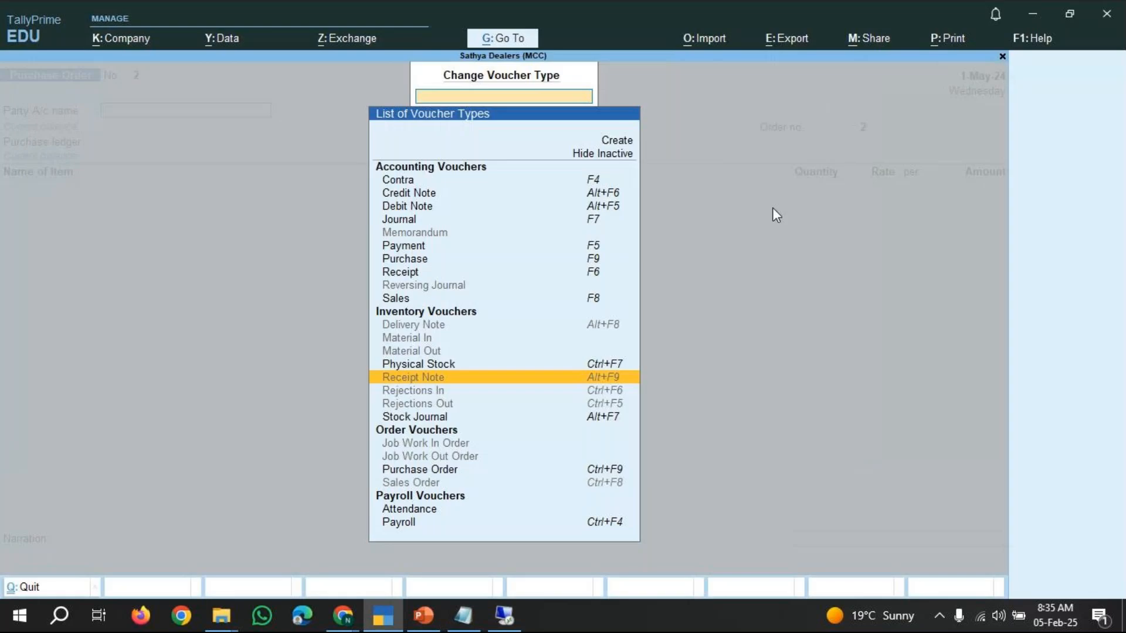
click(380, 625)
click(381, 623)
click(436, 381)
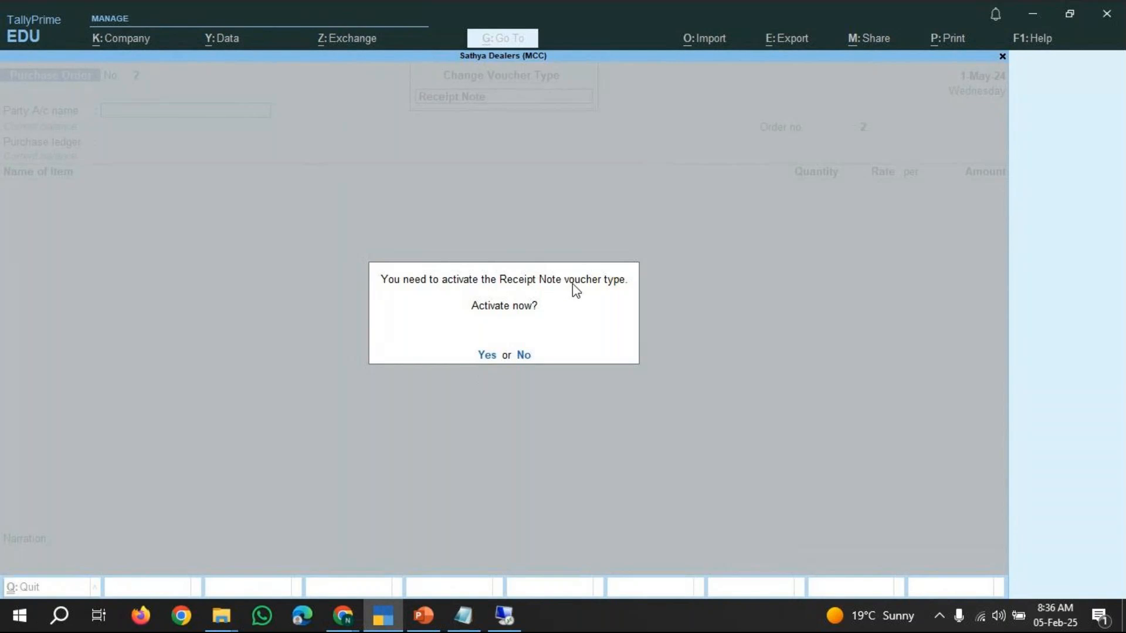
click(488, 355)
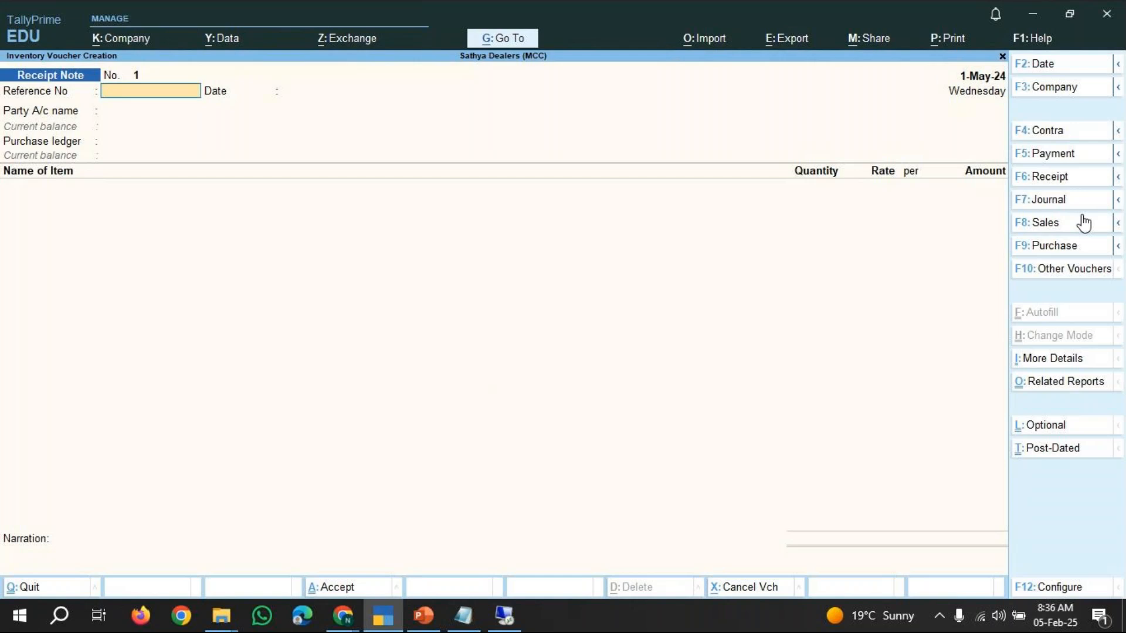
Set the receipt note date to 2-5-2024 and enter reference number 1.
click(1042, 65)
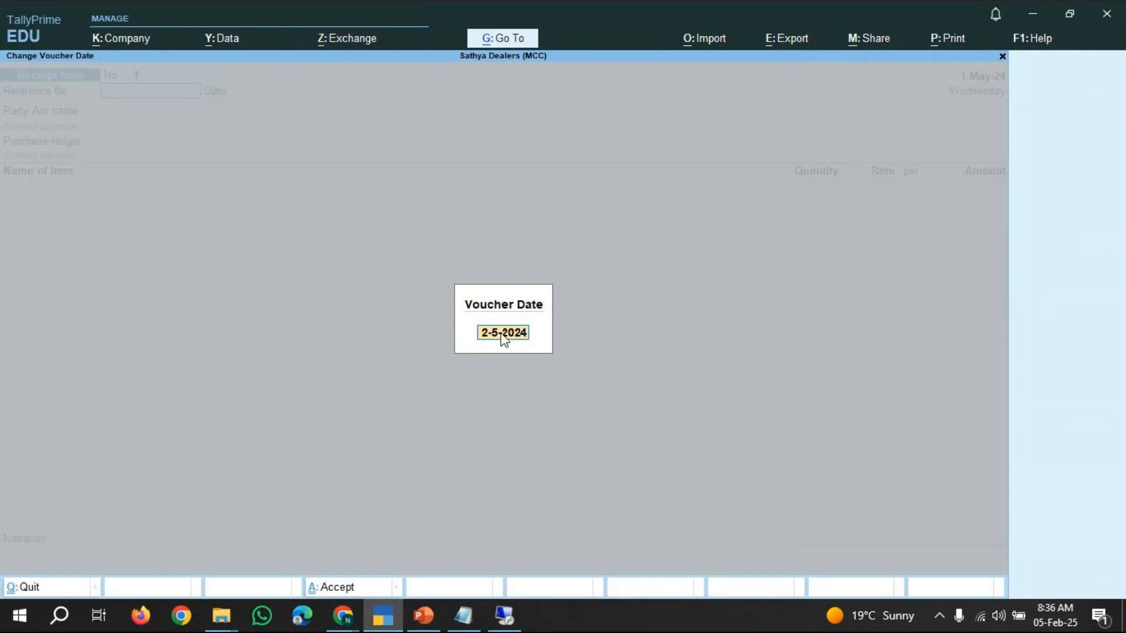
key(BackSpace)
text(2-4)
key(BackSpace)
text(5)
key(Return)
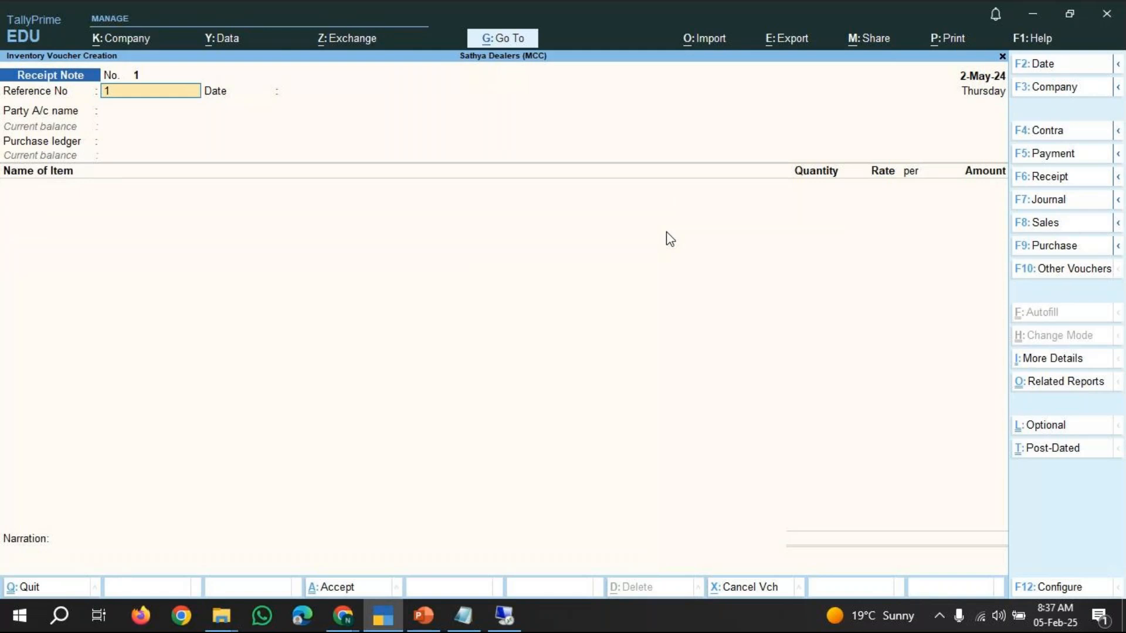
key(Return)
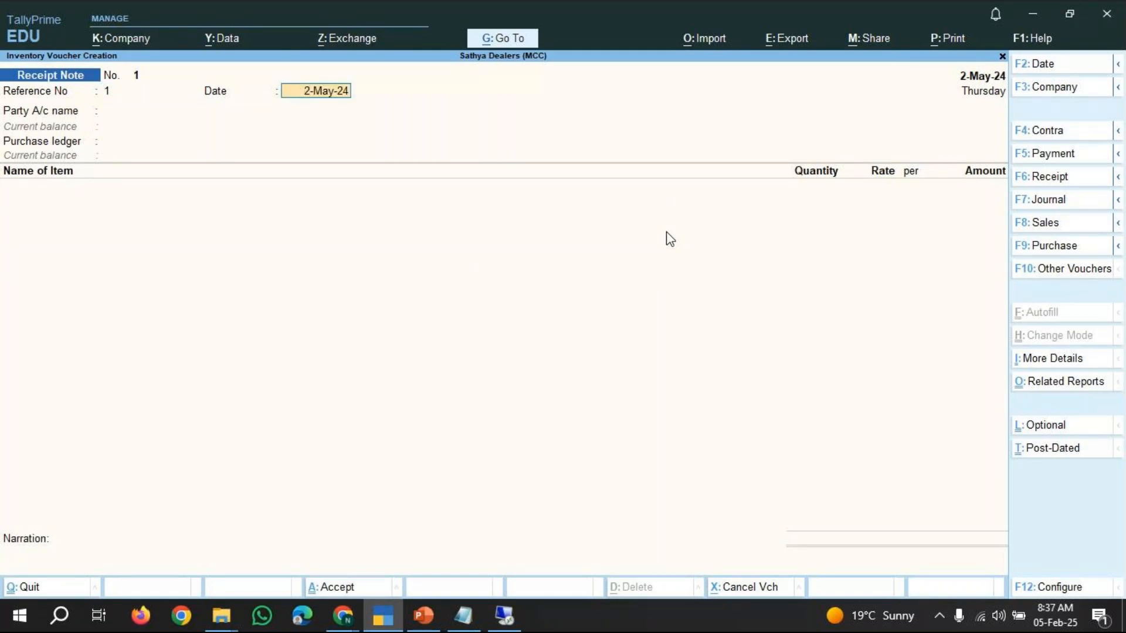
key(Return)
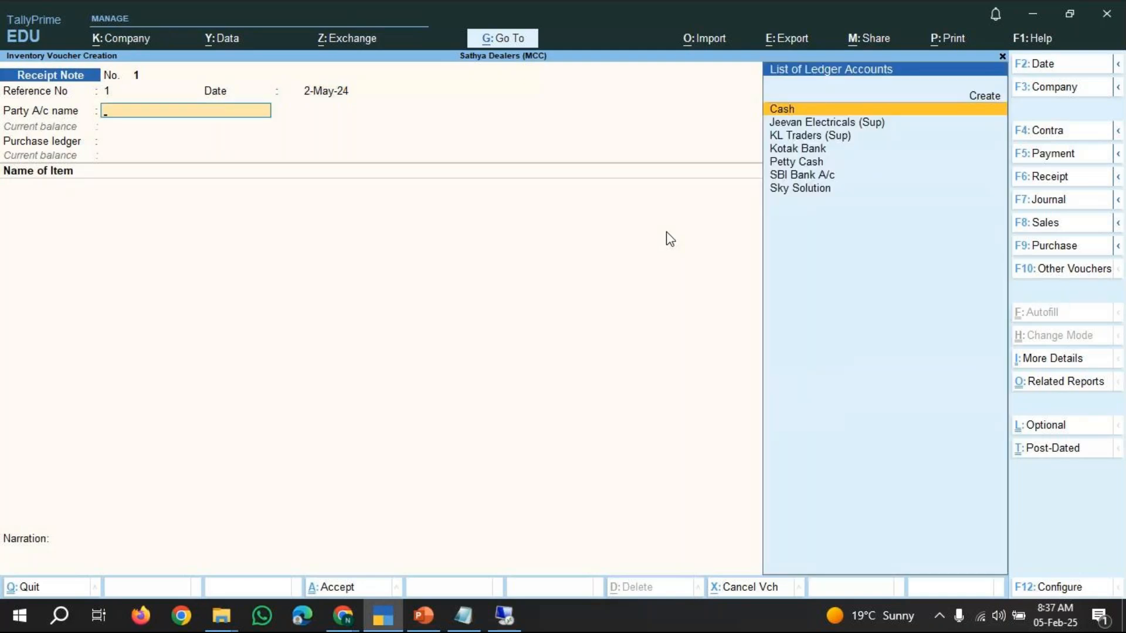
Select Jeevan Electricals (Sup) as the party and link order no/01 in the order details.
key(Down)
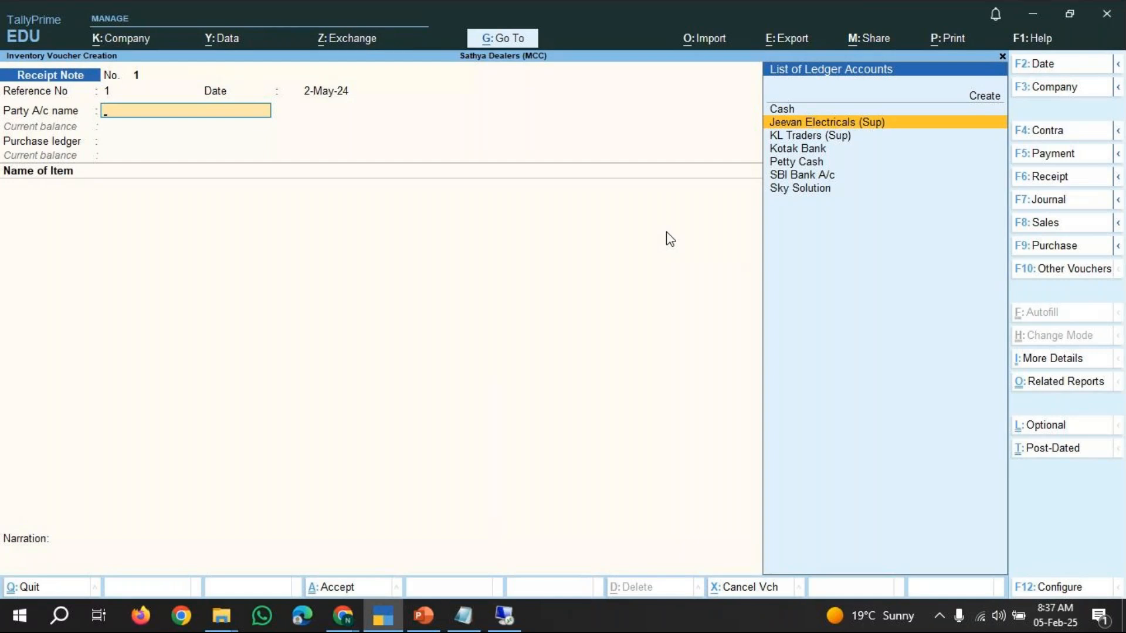
key(Return)
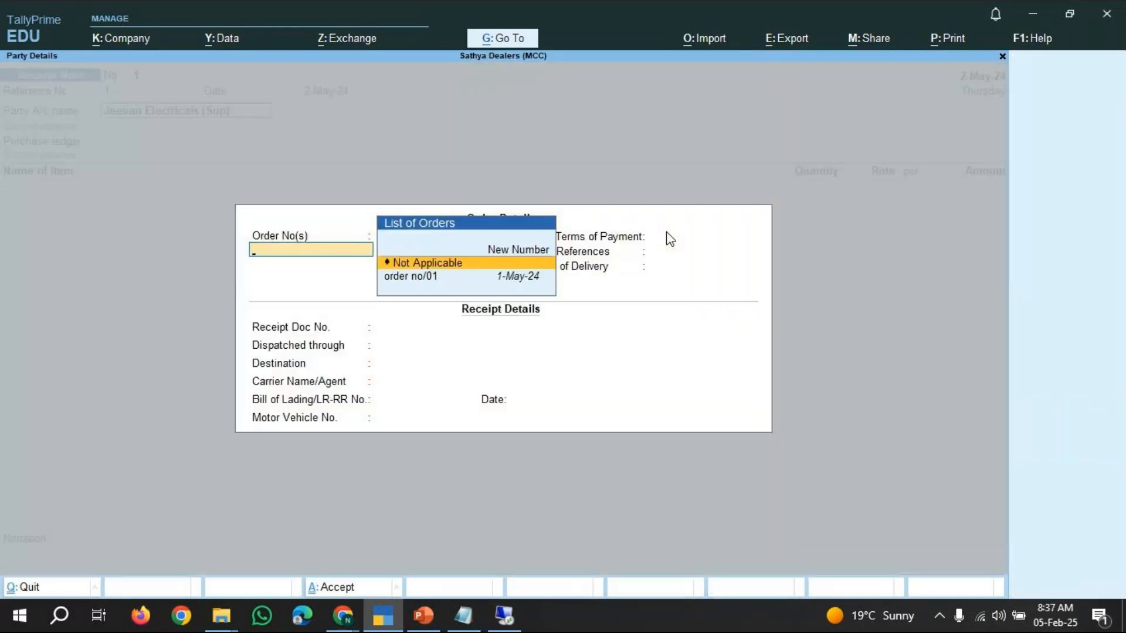
key(Escape)
key(Return)
key(Down)
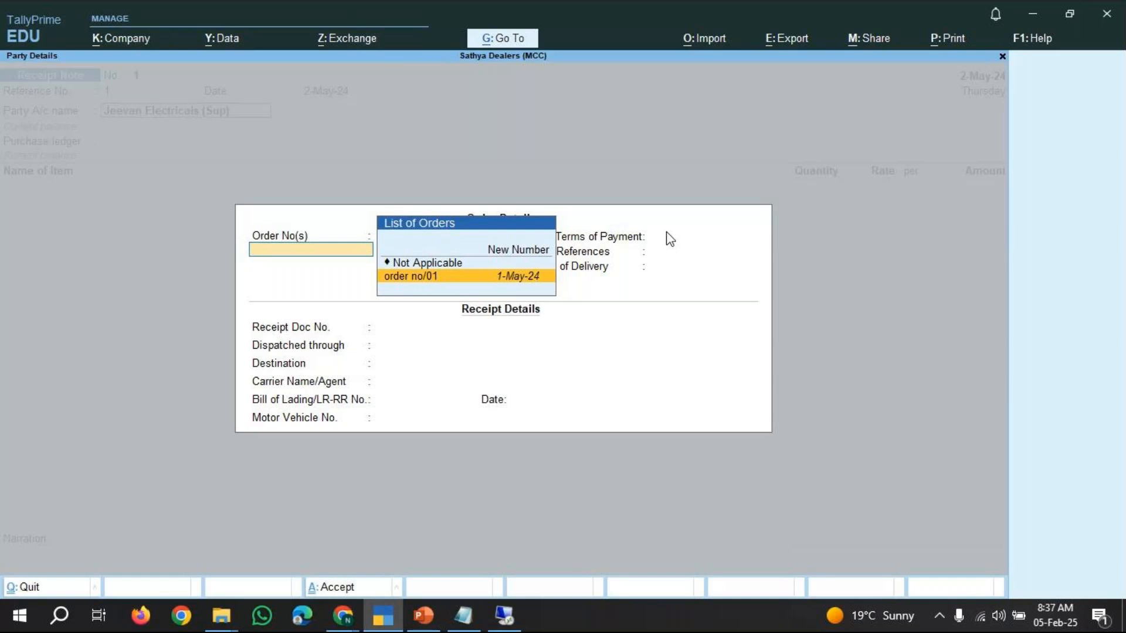
key(Return)
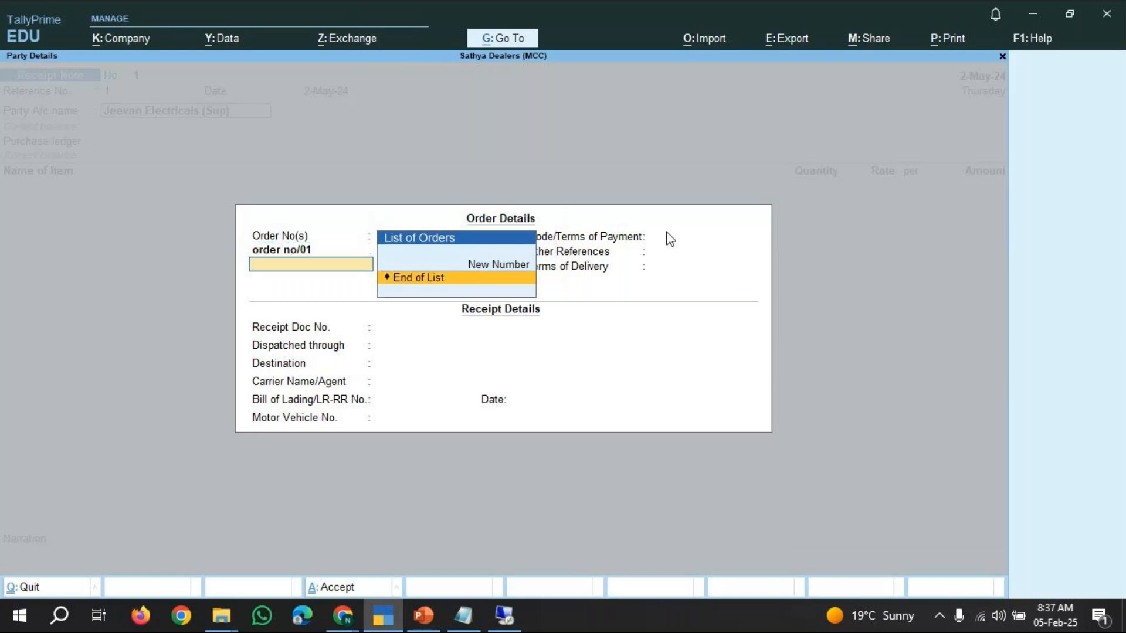
key(Return)
Skip the remaining order fields and set the Receipt Doc No. to 100/10.
key(Return)
key(Return)
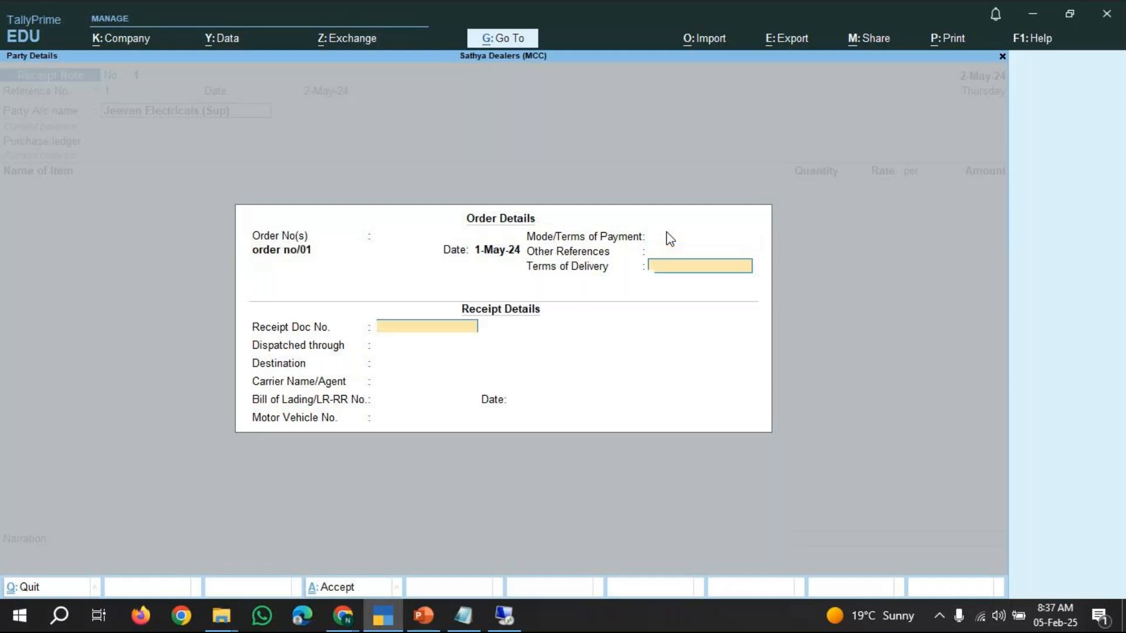
key(Return)
key(Return)
key(Return)
key(Return)
key(Return)
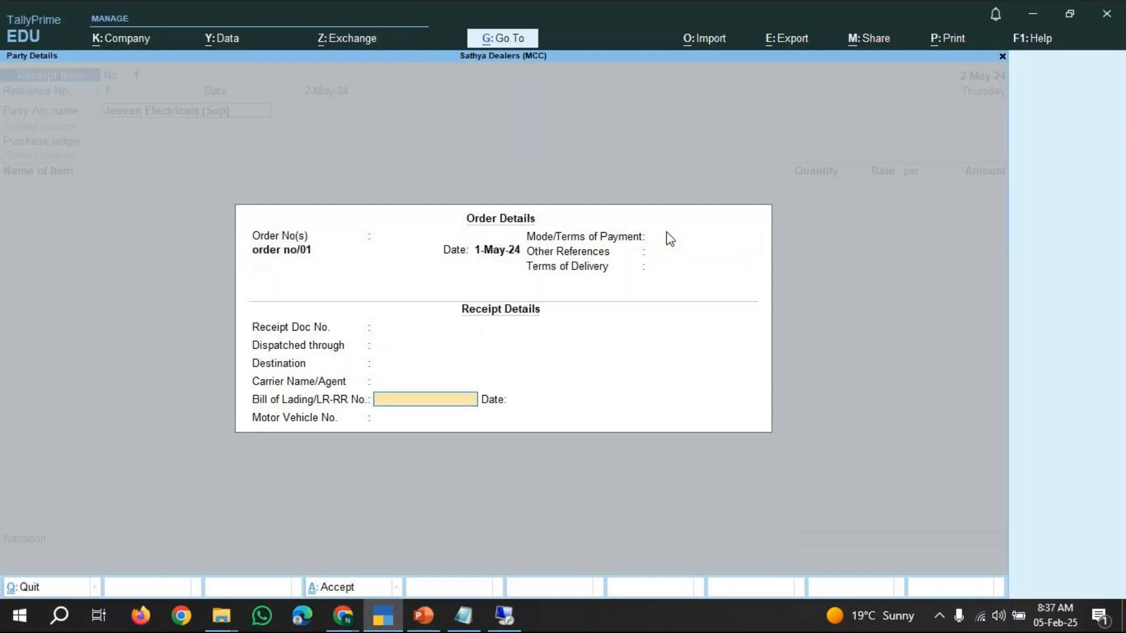
key(Up)
key(Up)
key(Up)
key(Up)
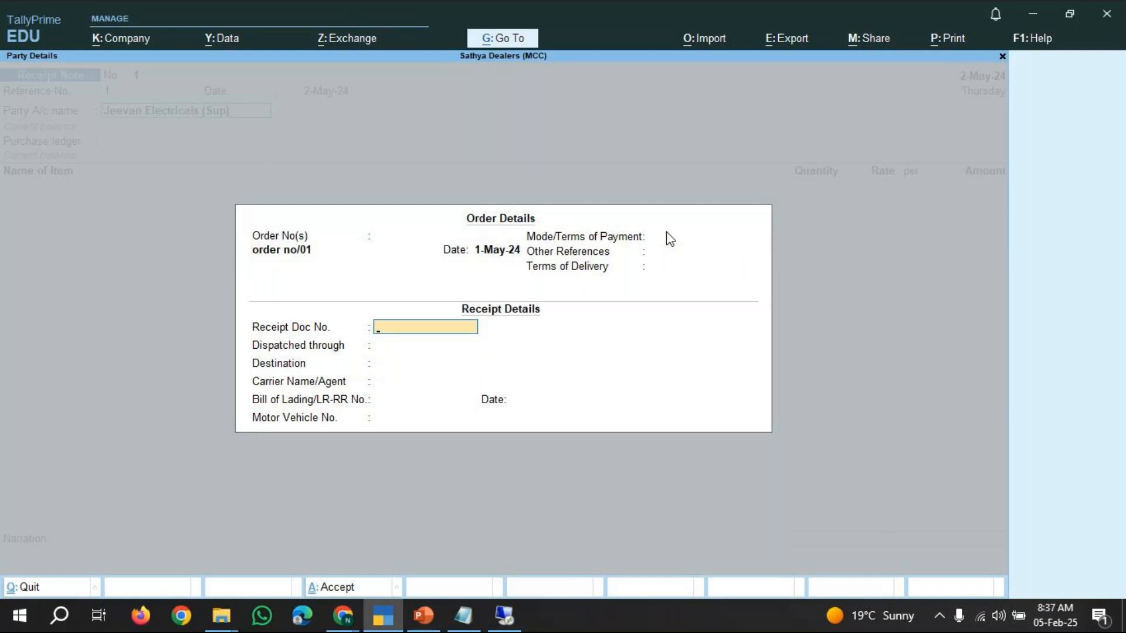
text(100/10)
key(Return)
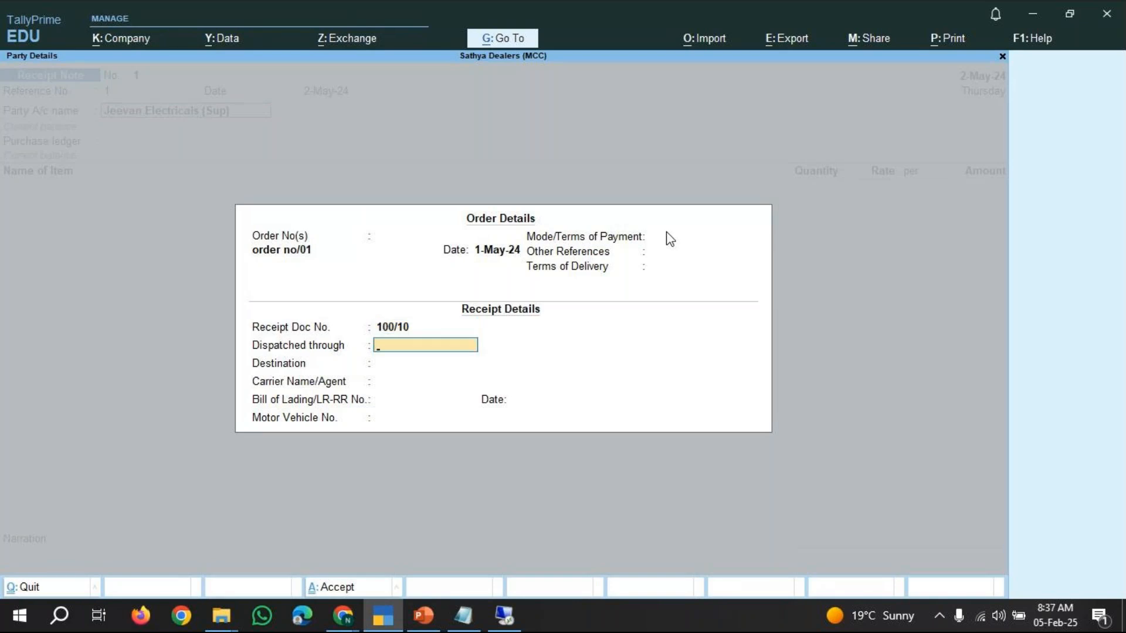
Set Dispatched through to Truck and Destination to Hnm.
text(Truck)
key(Return)
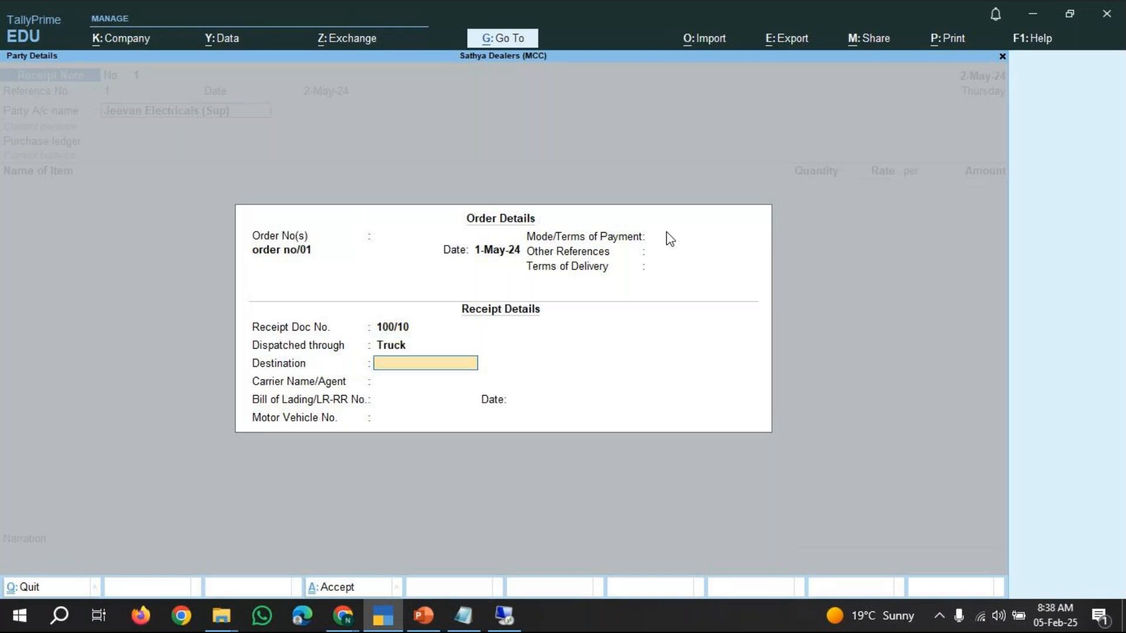
text(Hnm)
key(Return)
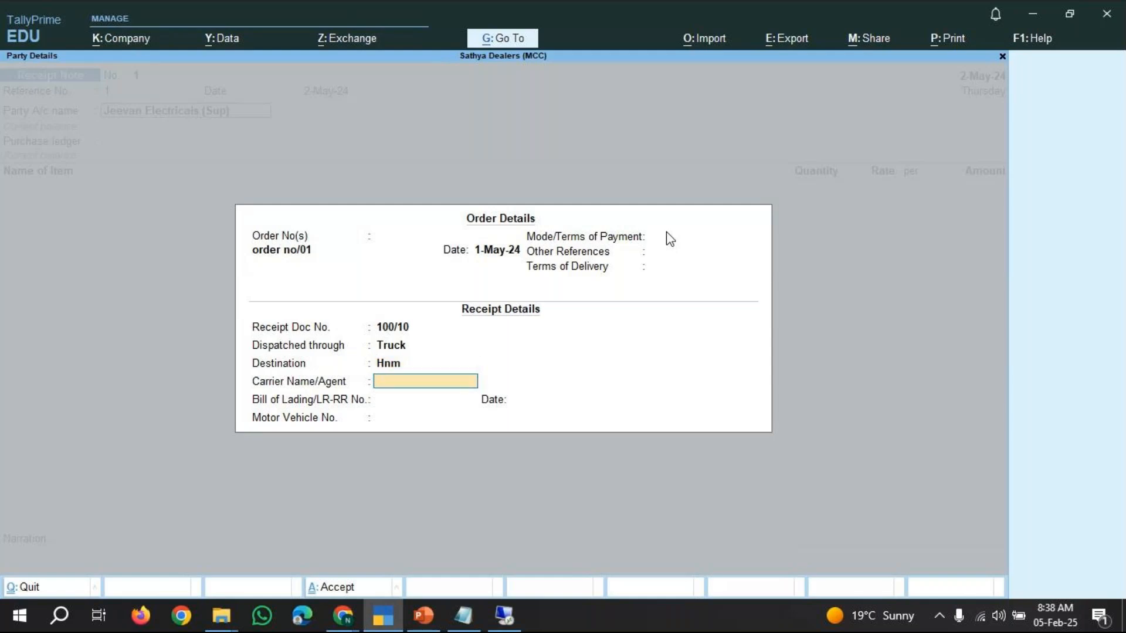
Leave the carrier, bill of lading and motor vehicle fields blank and close the order details.
key(Return)
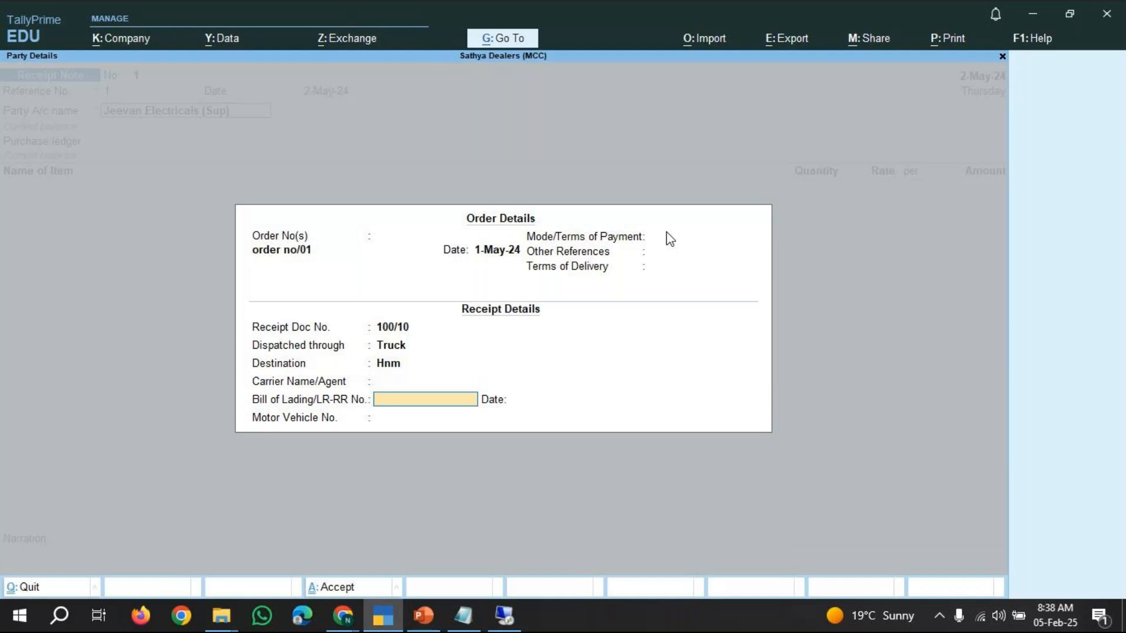
key(Return)
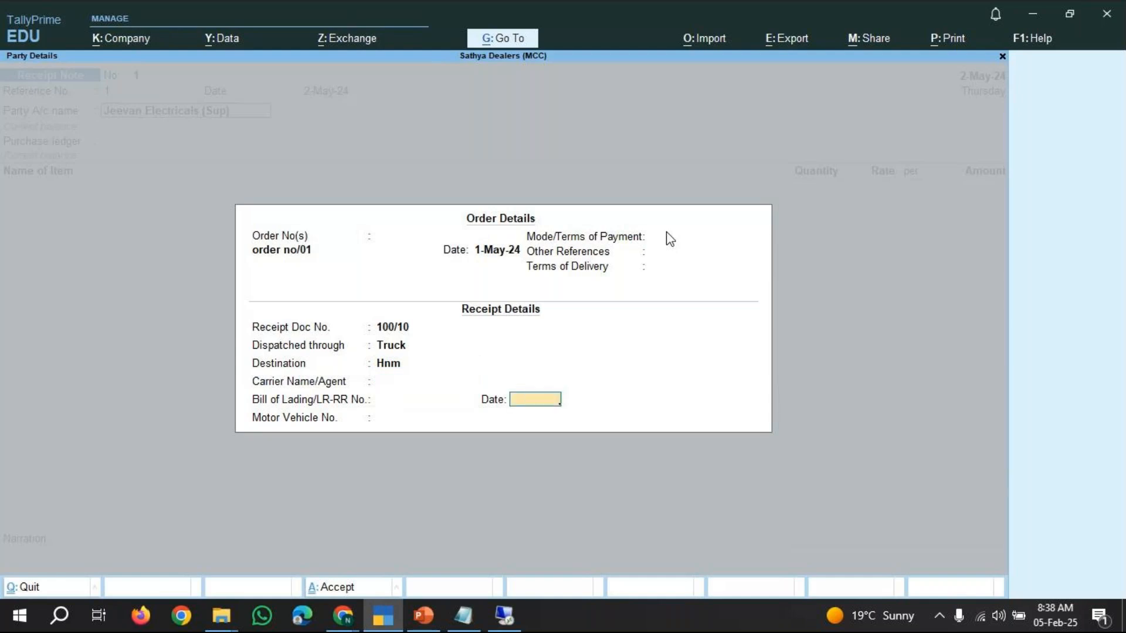
key(Return)
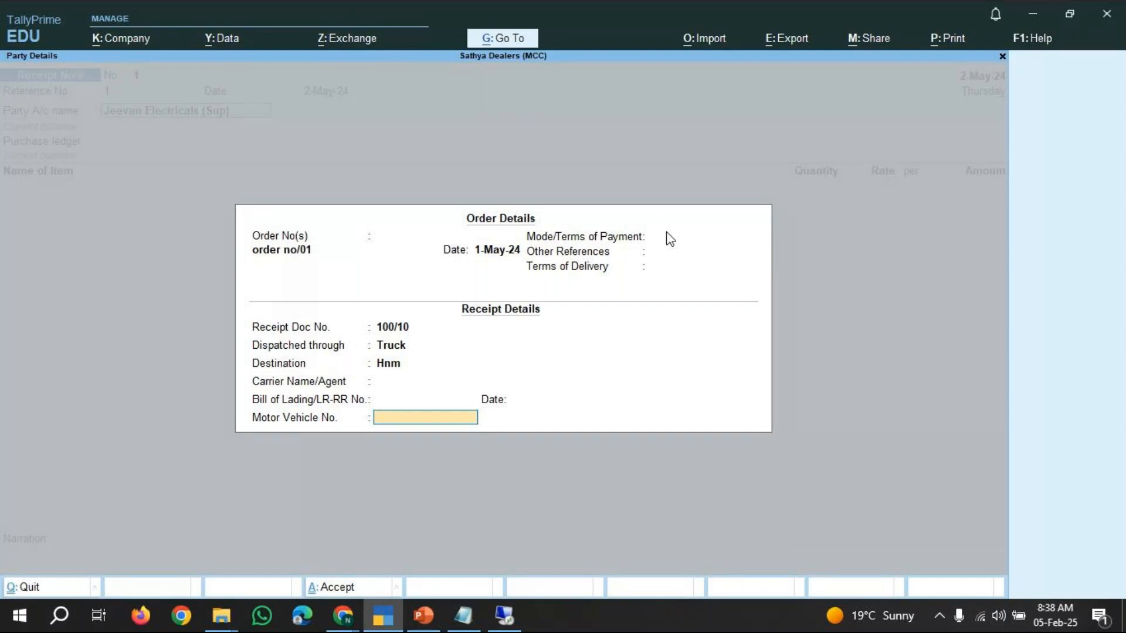
key(Return)
Accept the supplier's party details, keeping GST registration type Regular and place of supply Karnataka.
key(Return)
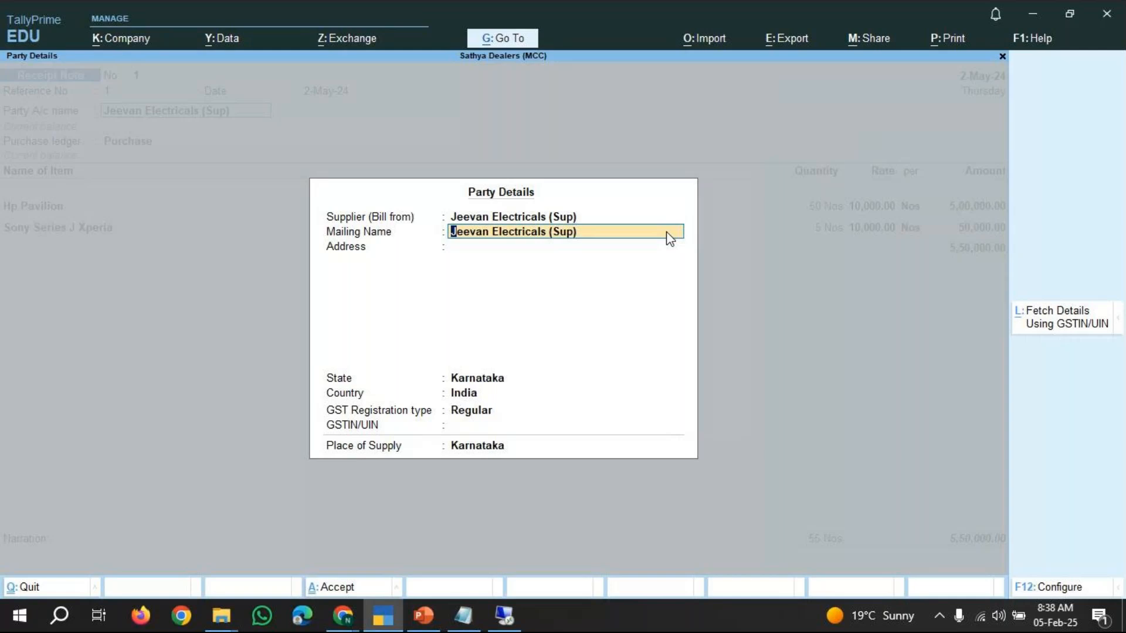
key(Return)
key(Return)
key(Return)
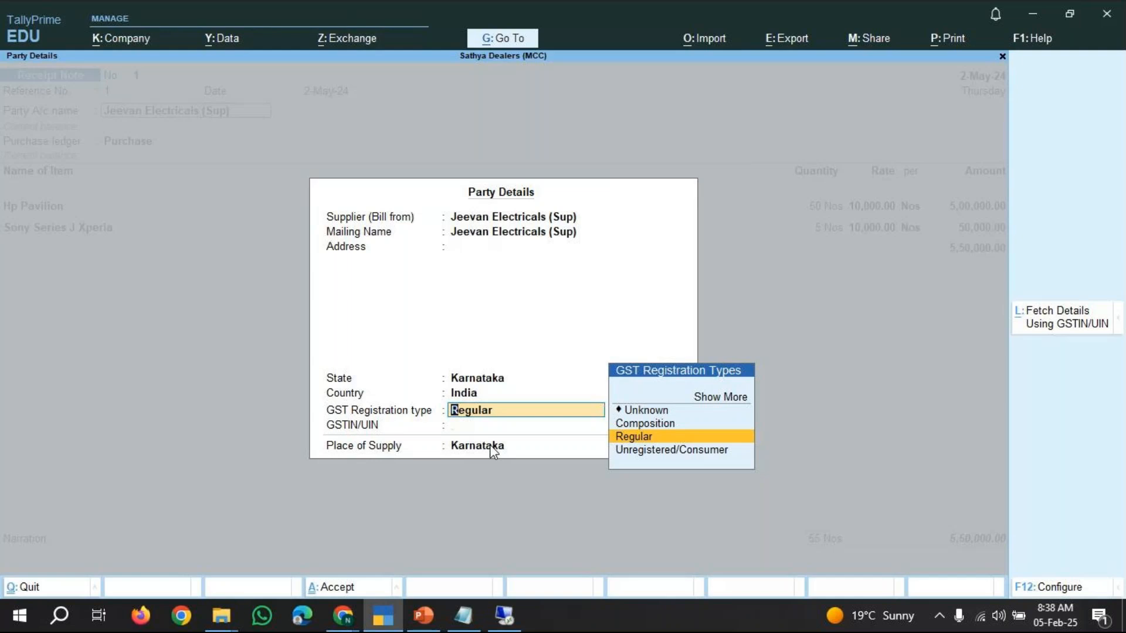
key(Return)
key(Return)
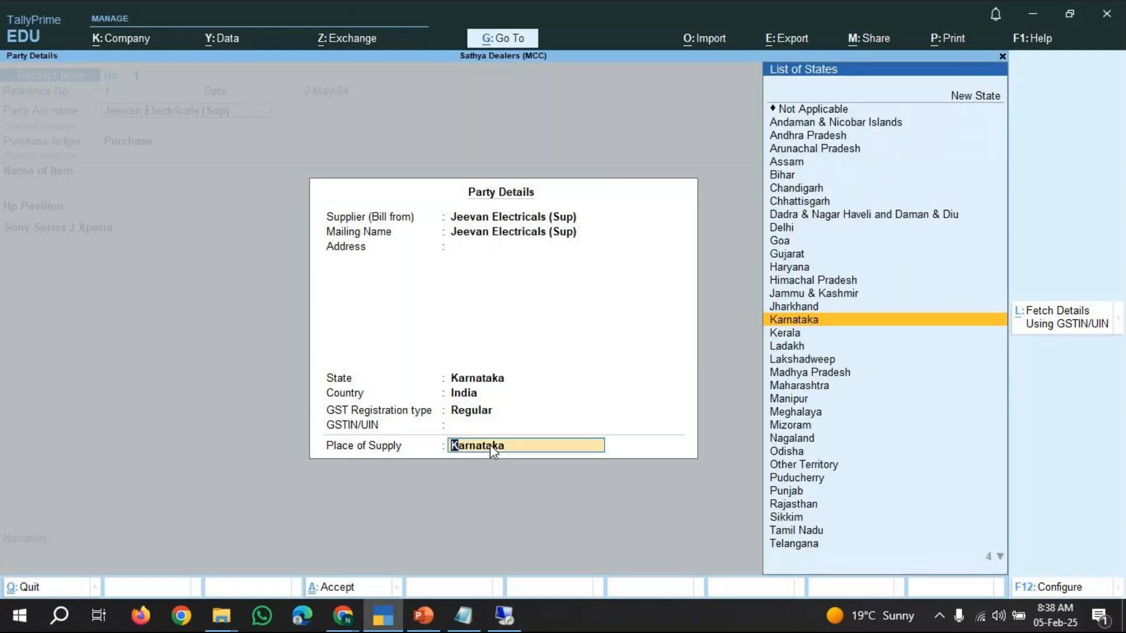
key(Return)
key(Return)
key(Return)
key(Return)
key(Return)
key(Return)
key(Return)
key(Return)
key(Return)
key(Return)
key(Return)
key(Return)
key(Return)
key(Return)
key(Return)
key(Return)
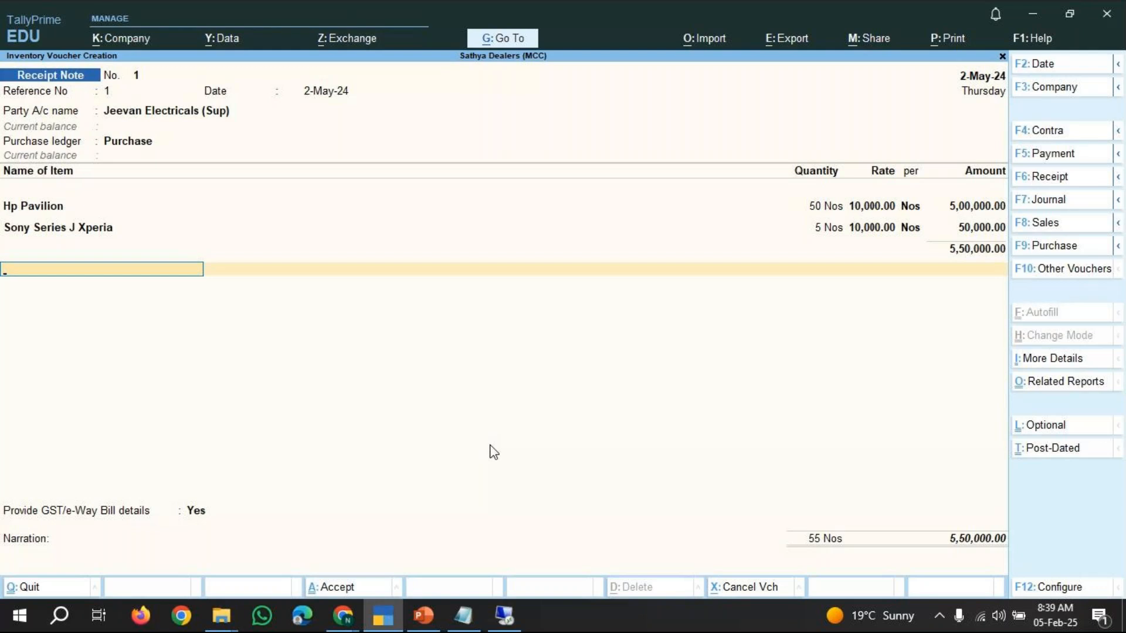
End the item list and set Provide GST/e-Way Bill details to No.
key(Return)
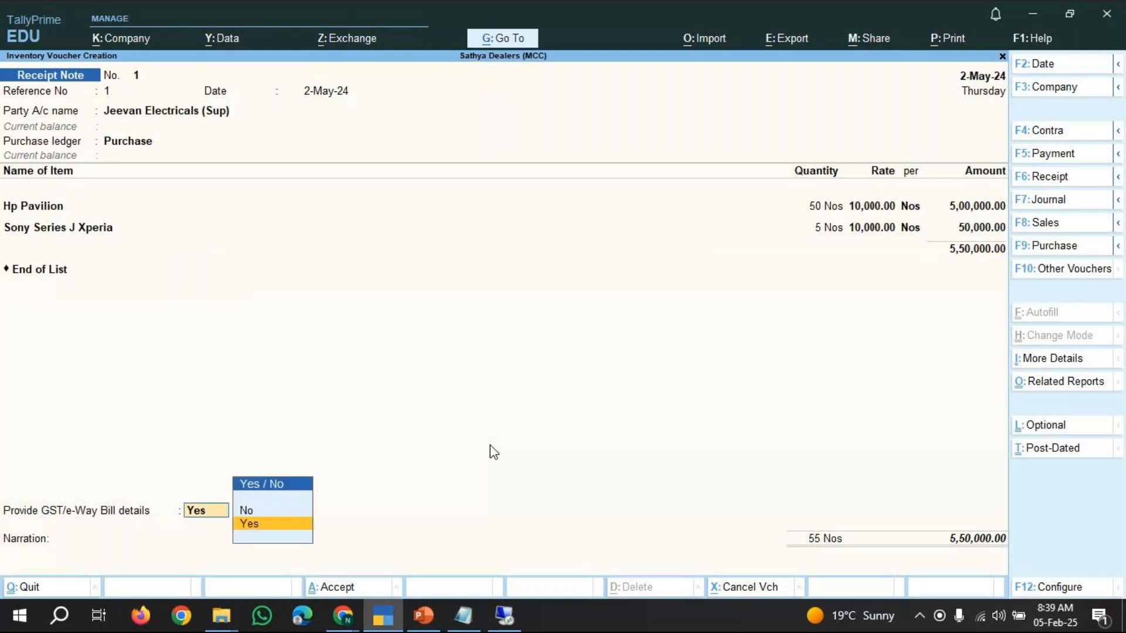
key(Up)
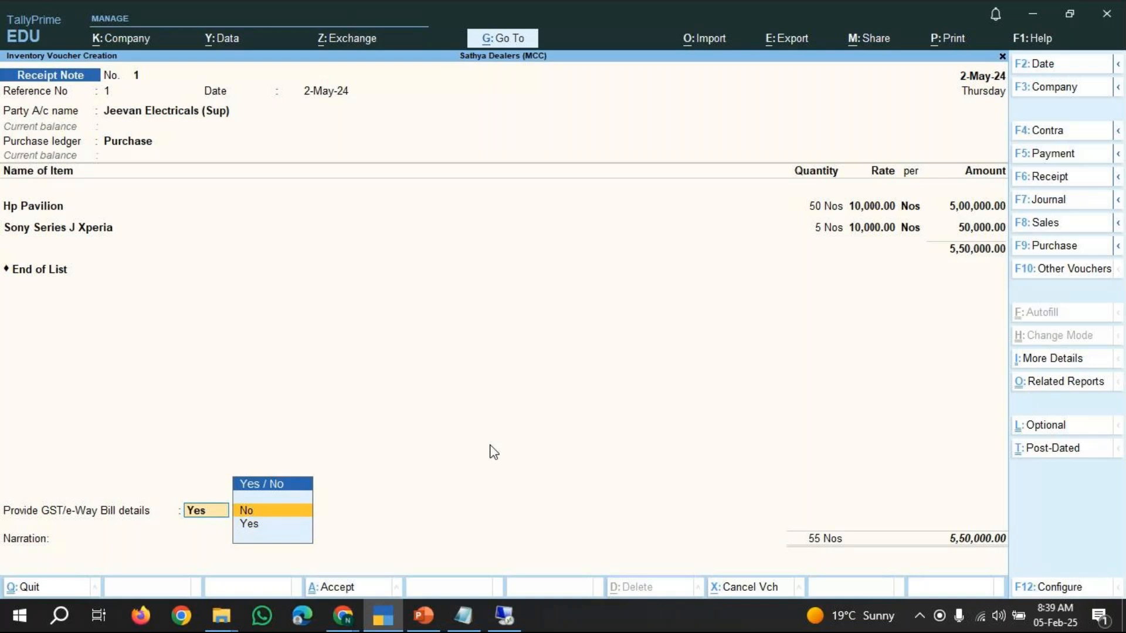
key(Return)
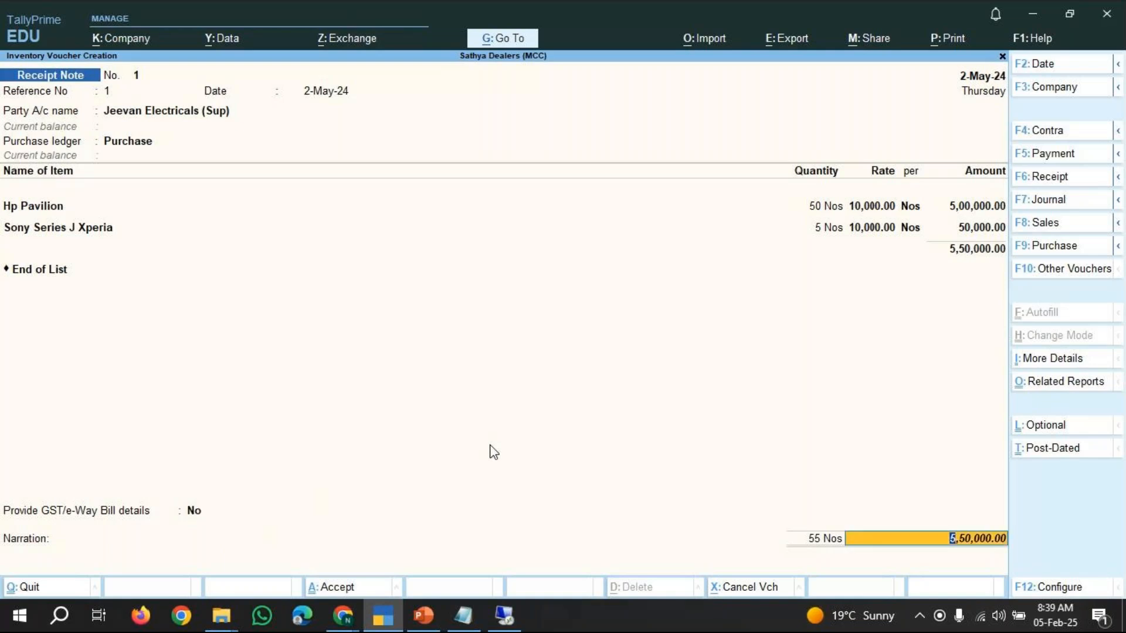
Enter the narration "being goods received from jeevan electricals" and save the receipt note.
key(Return)
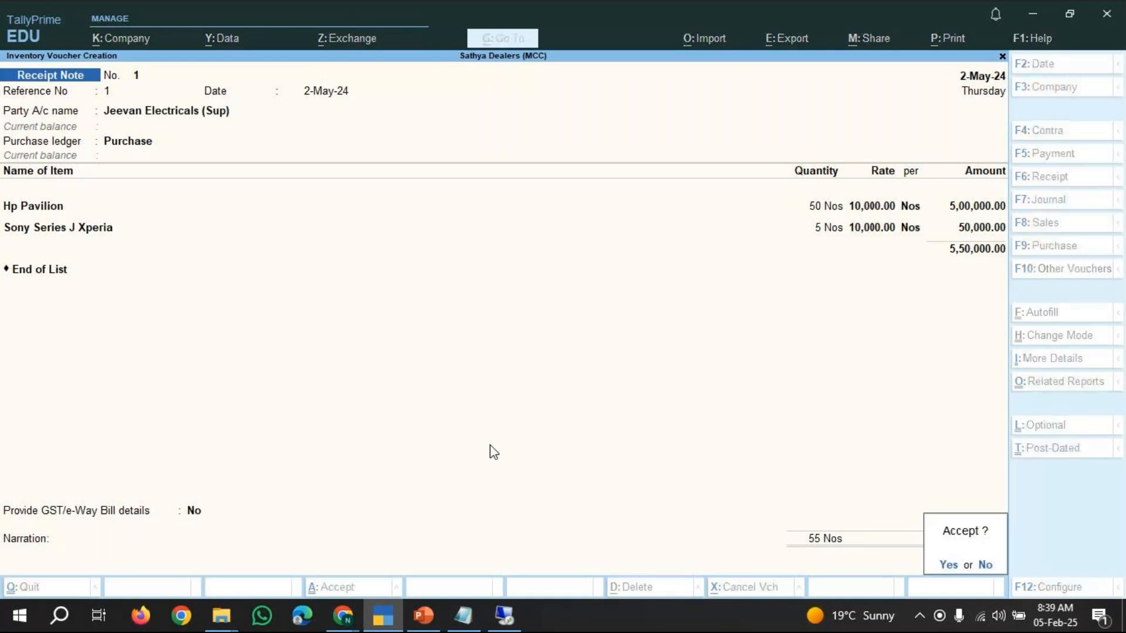
key(Escape)
text(b)
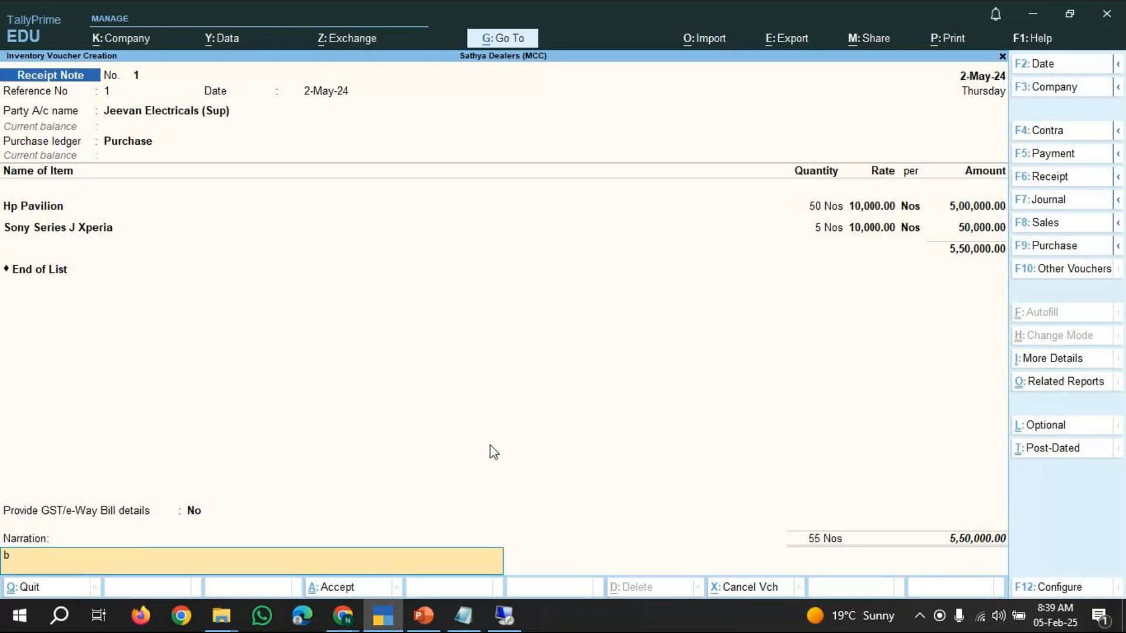
text(eing goods received from jeevan electricals)
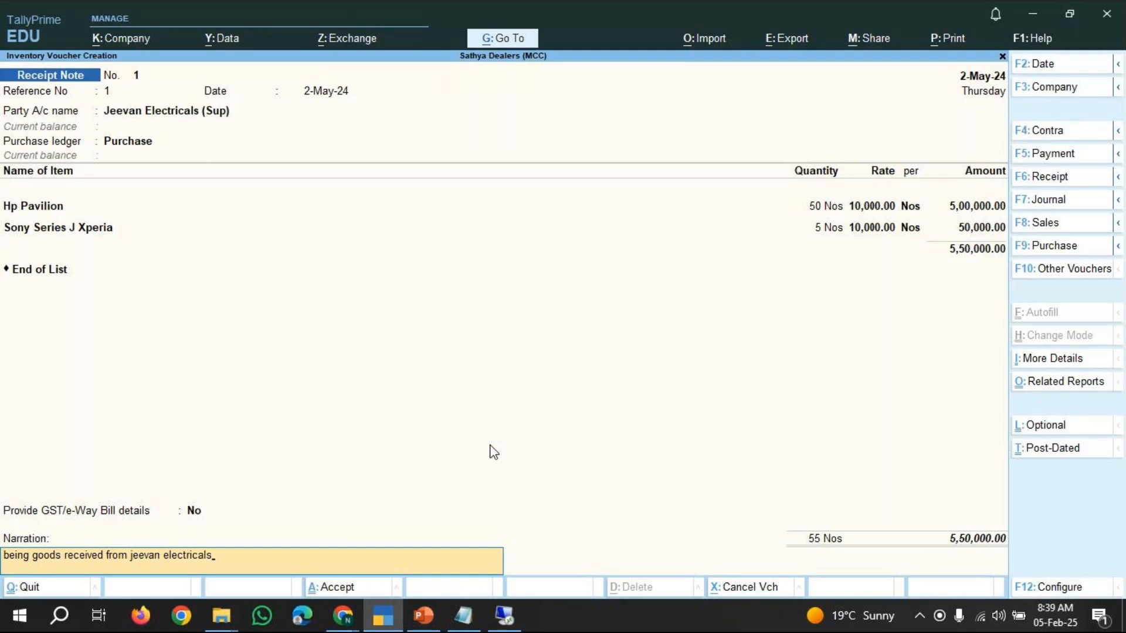
key(Return)
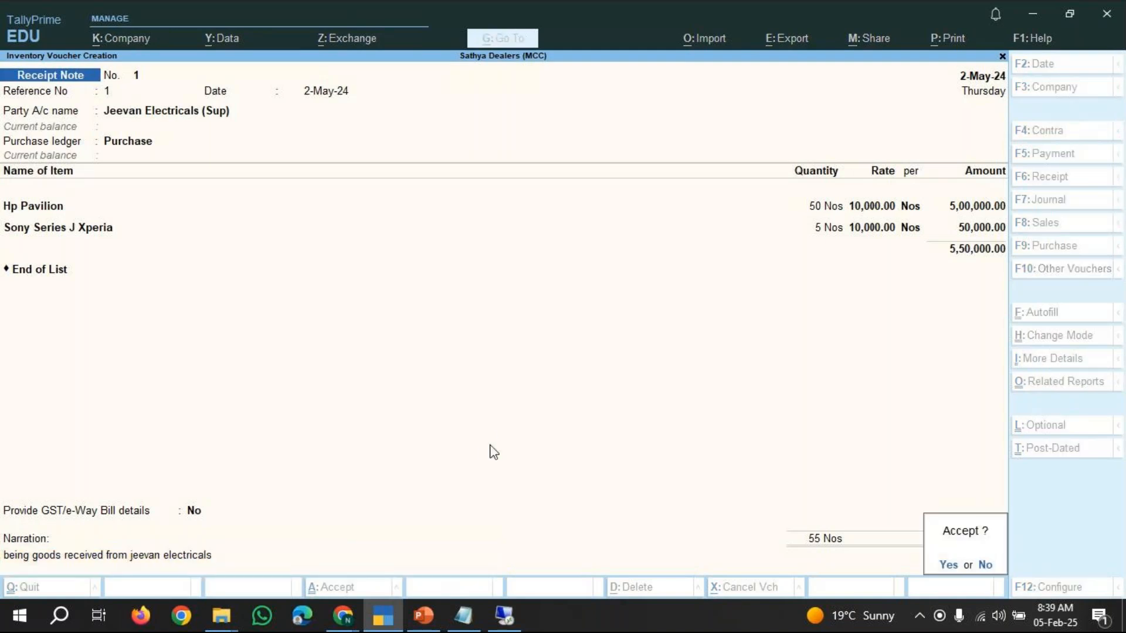
key(y)
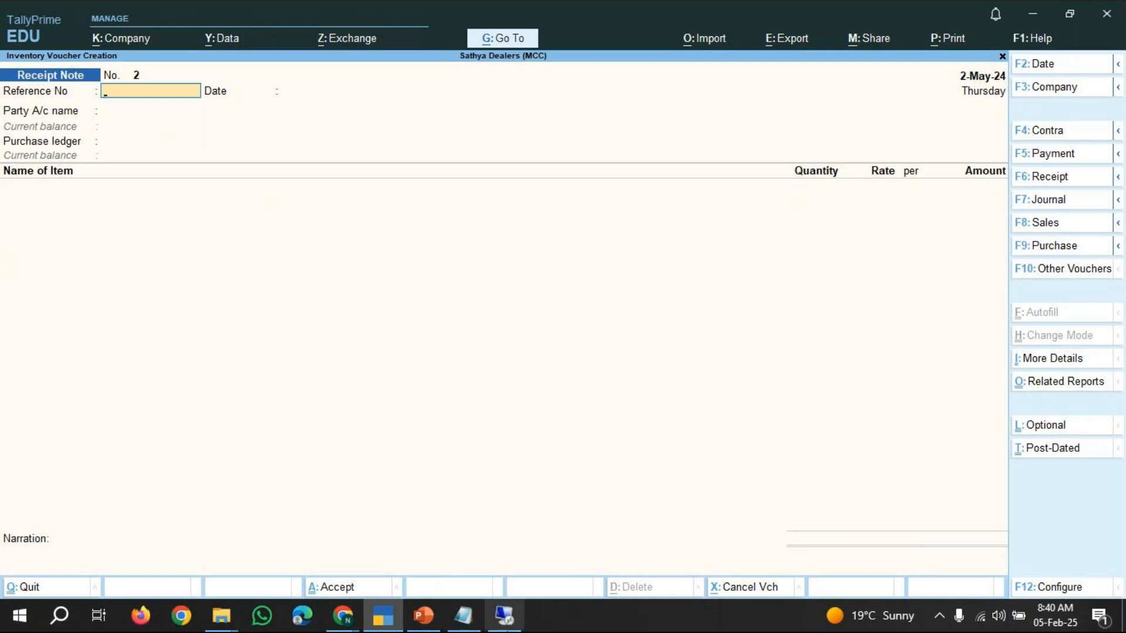
Switch to Notepad, add the line "At present -->product --> stock summary" and minimize it.
click(463, 616)
click(591, 75)
key(Return)
text(A)
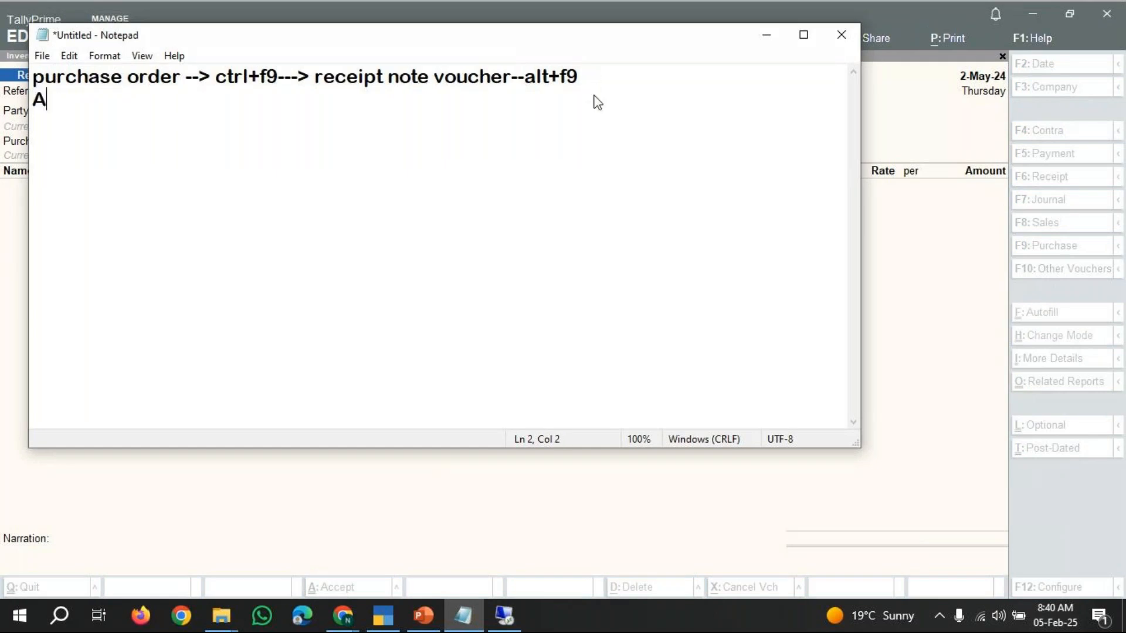
text(t presen)
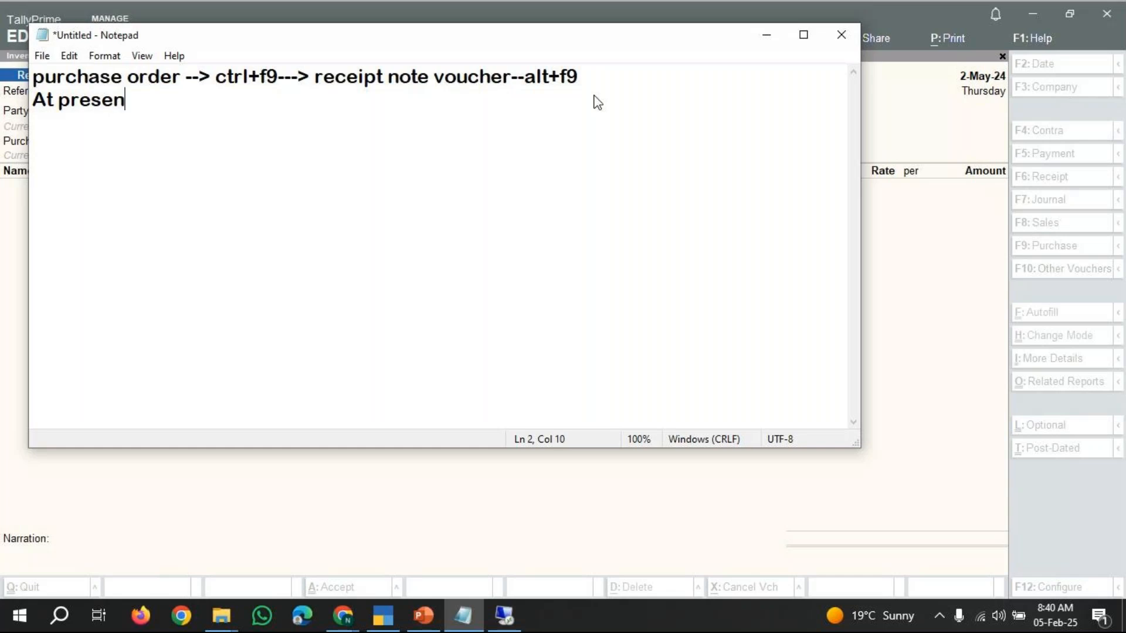
text(t -->product )
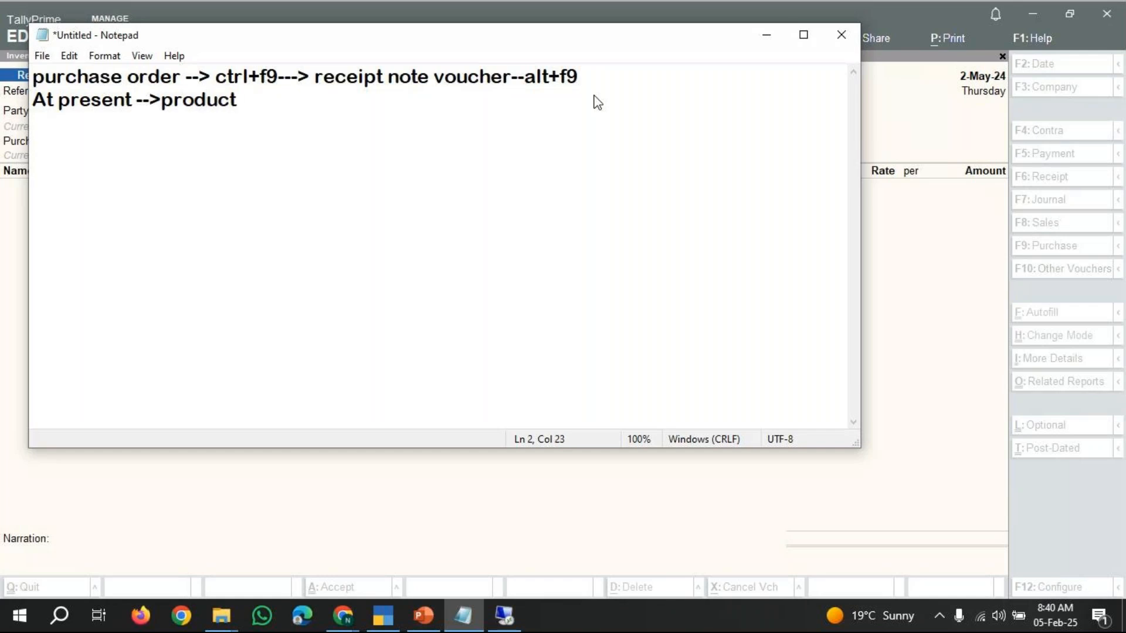
text(--> stock s)
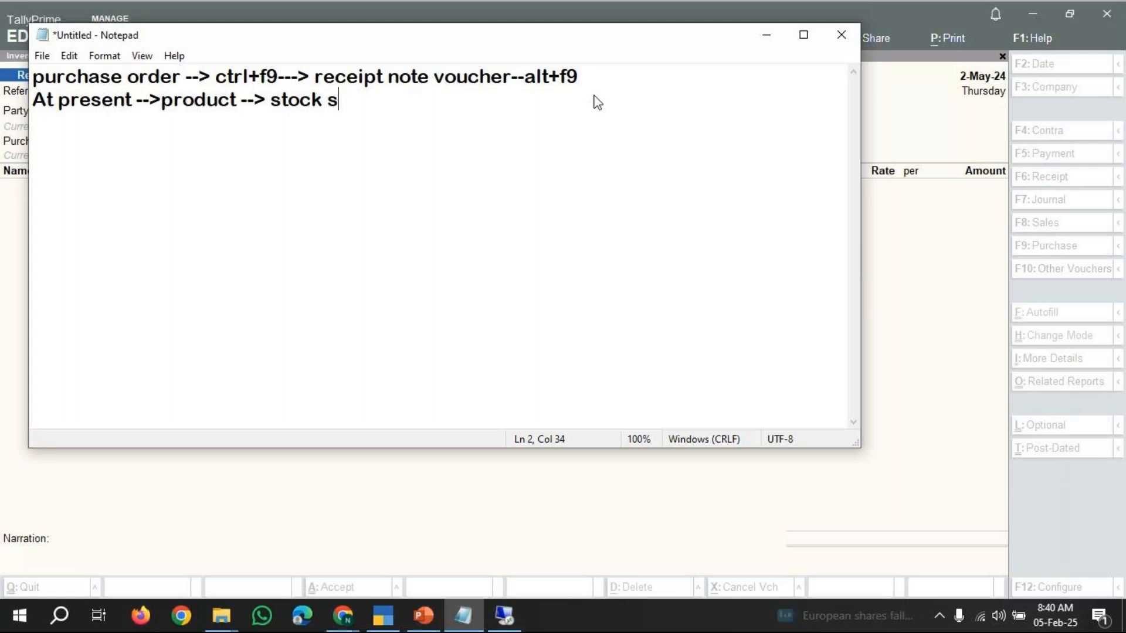
text(ummary)
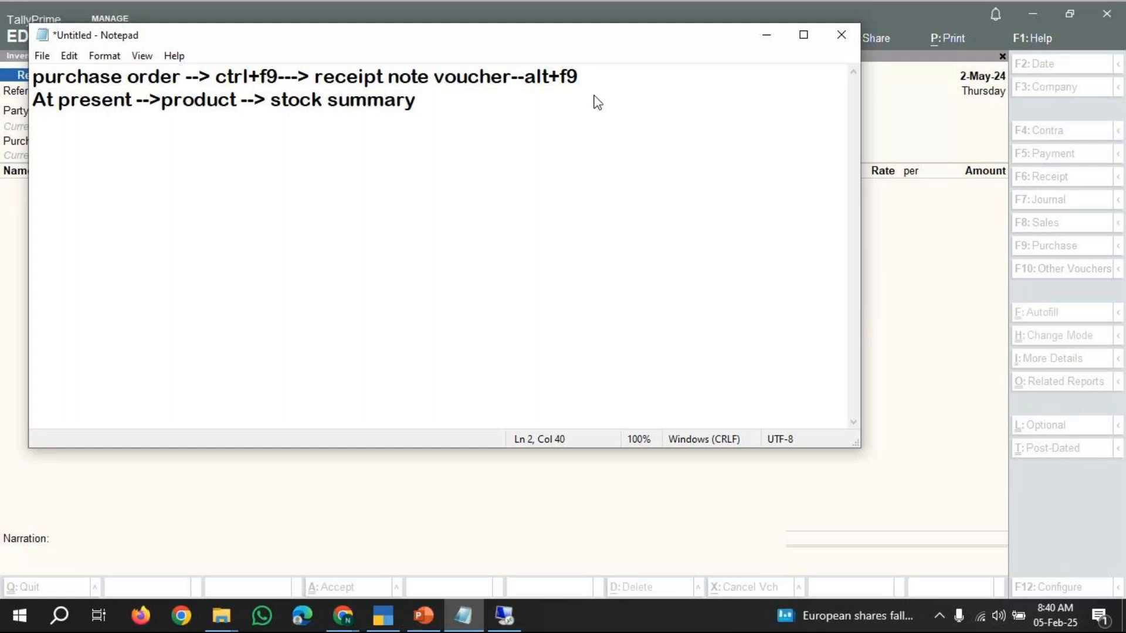
key(Return)
click(766, 37)
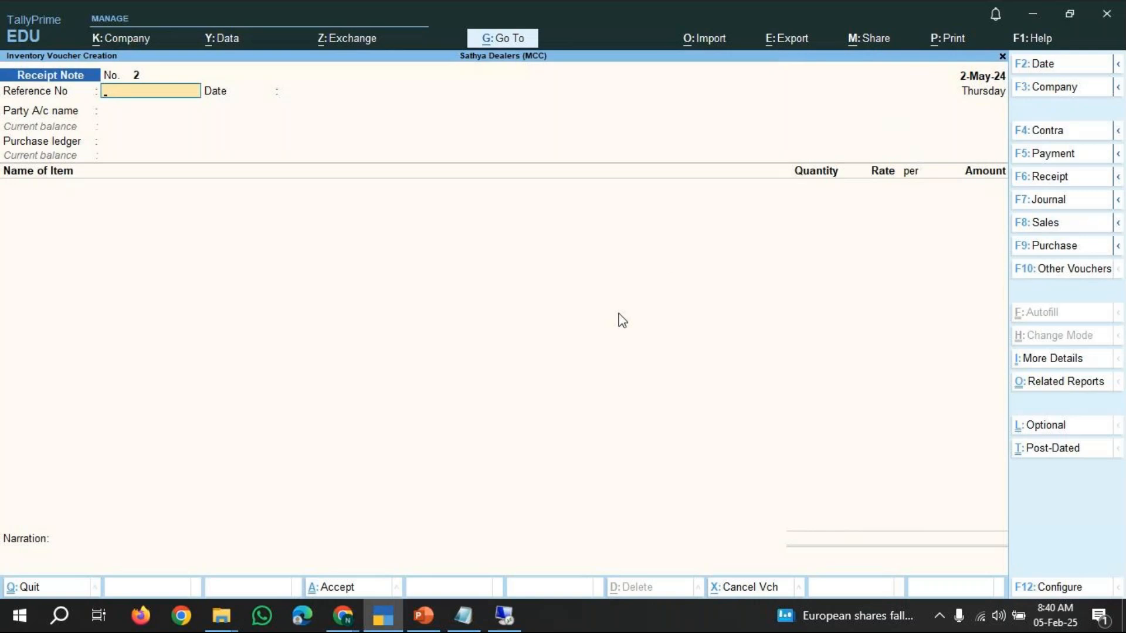
Quit the new receipt note voucher and open the Stock Summary report.
key(Escape)
key(y)
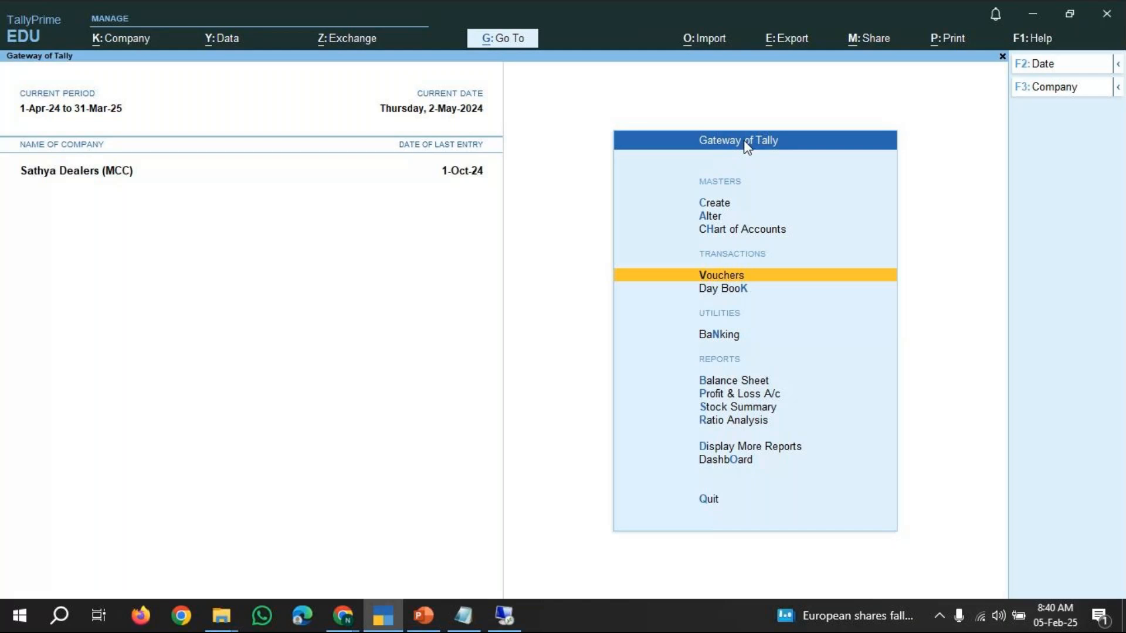
key(Down)
key(Down)
key(Down)
key(Down)
key(Down)
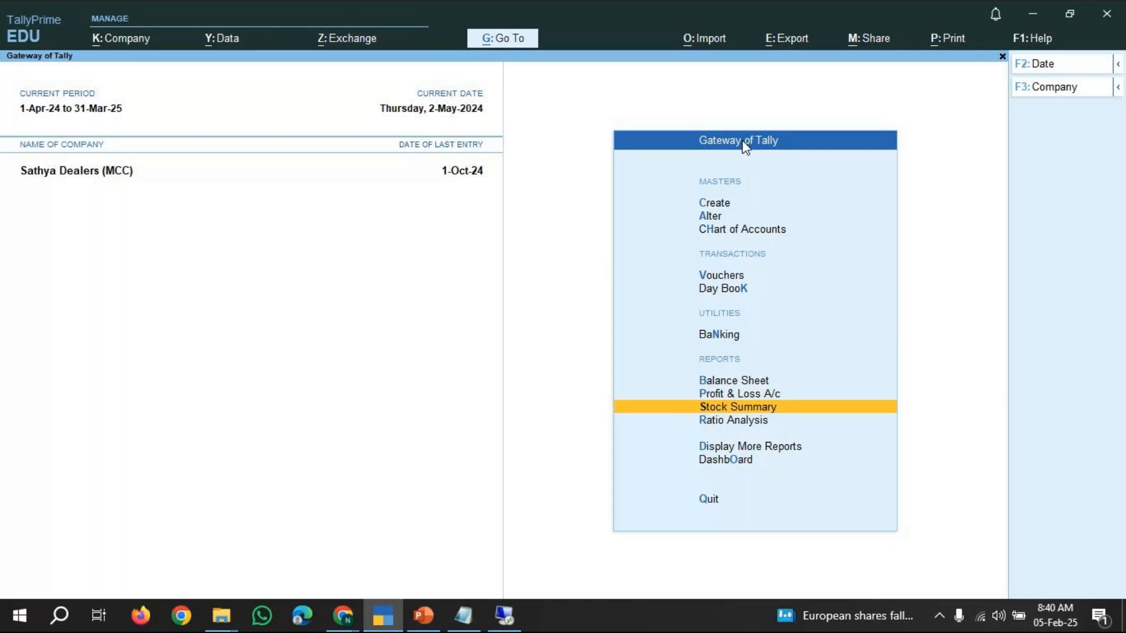
key(Return)
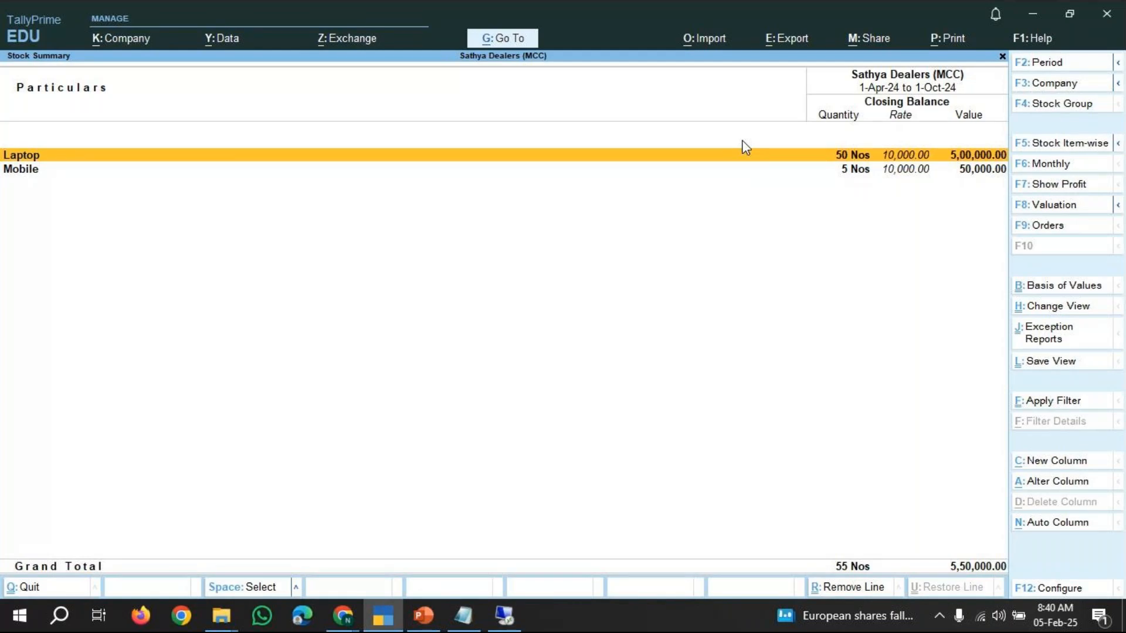
Expand the stock summary to item-wise detail and review the Laptop and Mobile items.
key(alt+F1)
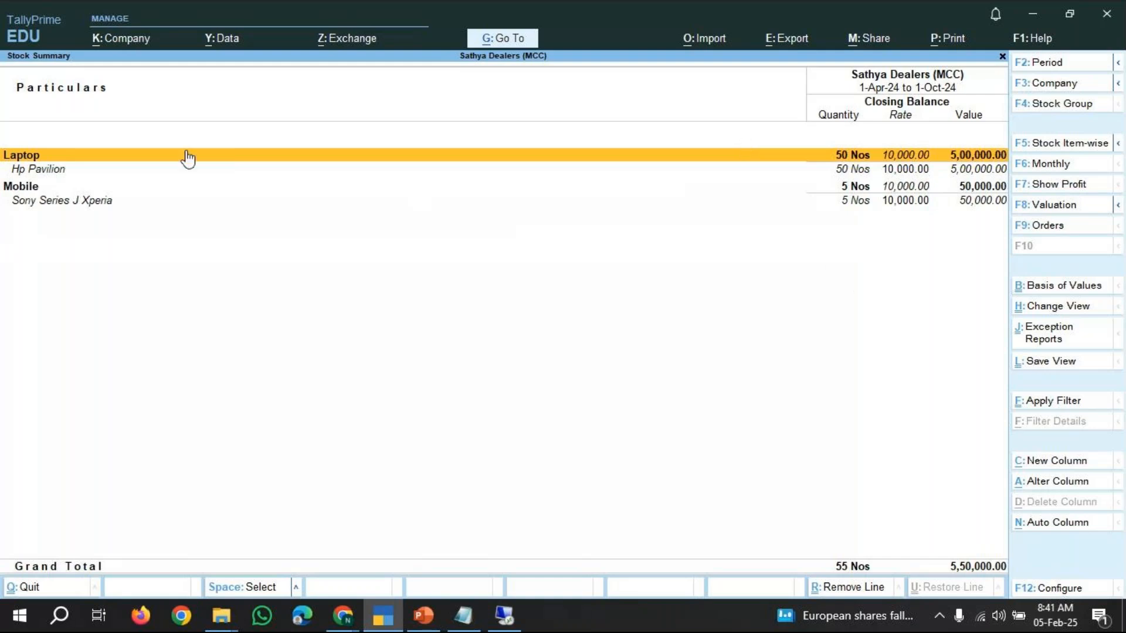
click(850, 172)
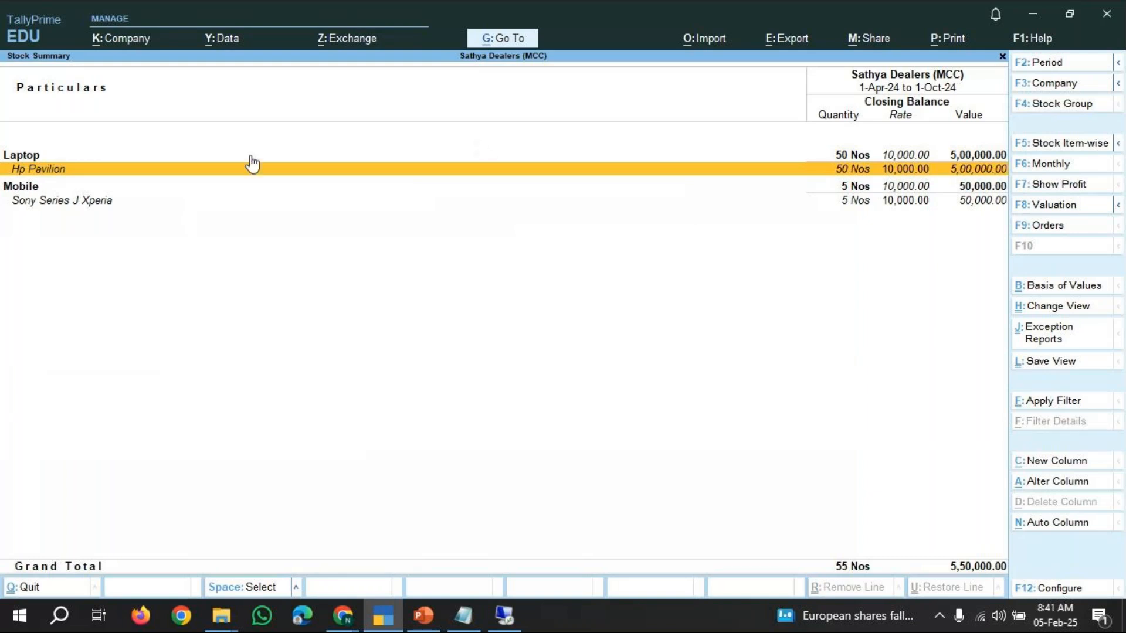
click(78, 208)
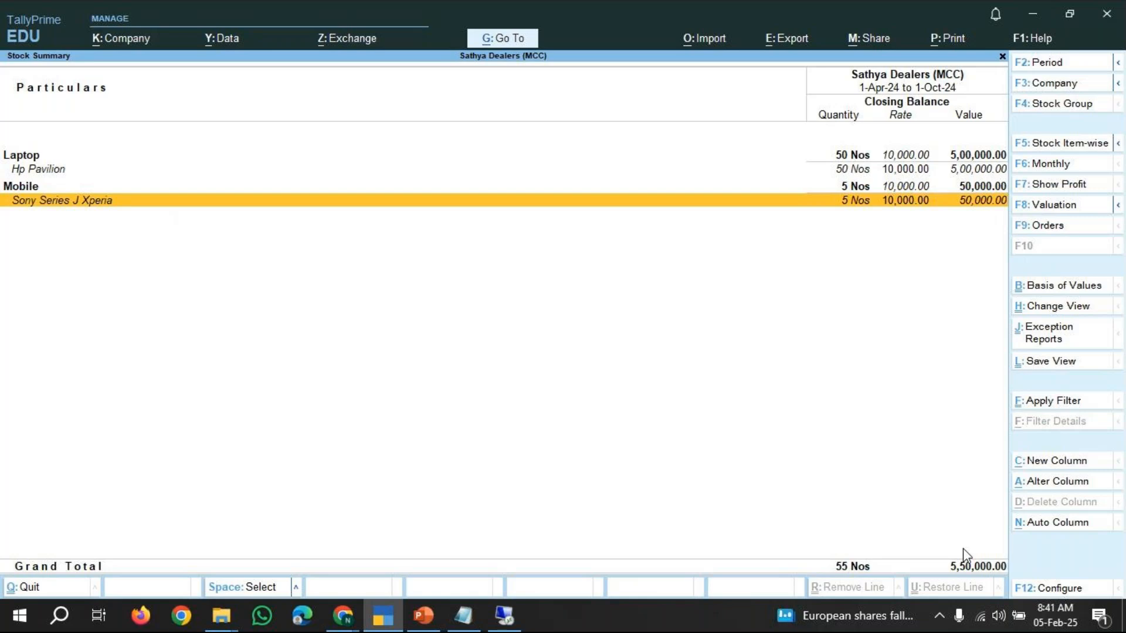
key(Escape)
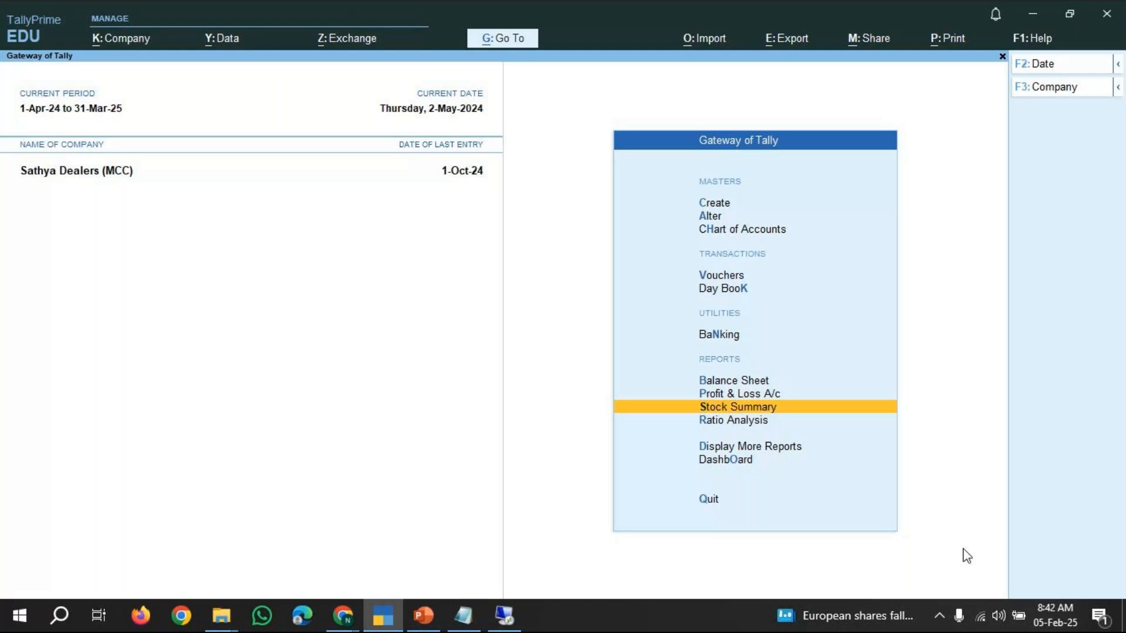
Switch to Notepad and enclose the "At present" line in parentheses.
click(463, 616)
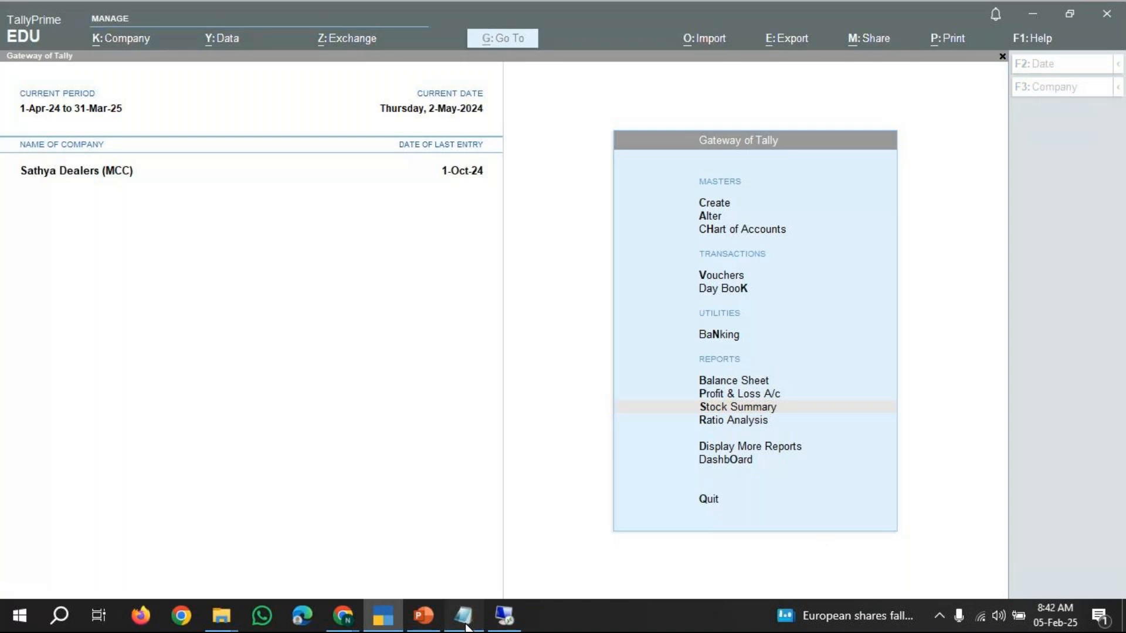
click(34, 100)
text(()
key(Right)
key(Right)
key(Right)
key(Right)
key(Right)
key(Right)
key(Right)
key(Right)
key(Right)
key(Right)
key(Right)
key(Right)
key(Right)
key(Right)
key(Right)
key(Right)
key(Right)
key(Right)
key(Right)
key(Right)
key(Right)
key(Right)
key(Right)
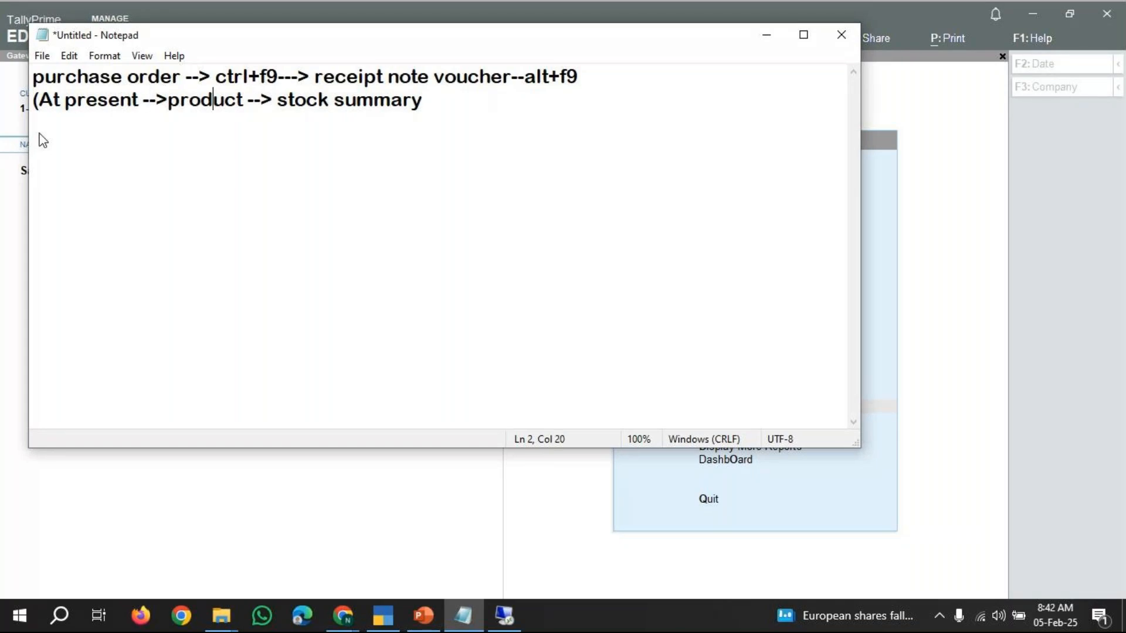
key(Right)
key(Right)
key(Right)
key(Right)
key(Right)
key(Right)
text())
Add the line "After receipt note--> purchase invoice" to the note and minimize Notepad.
key(Return)
text(After )
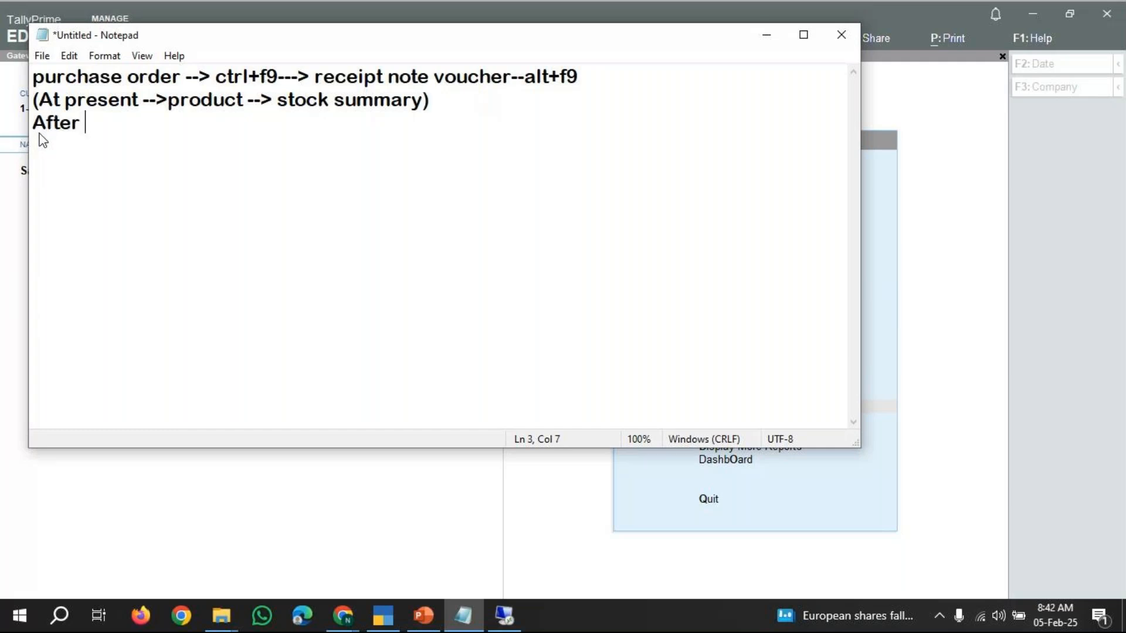
text(receipt note)
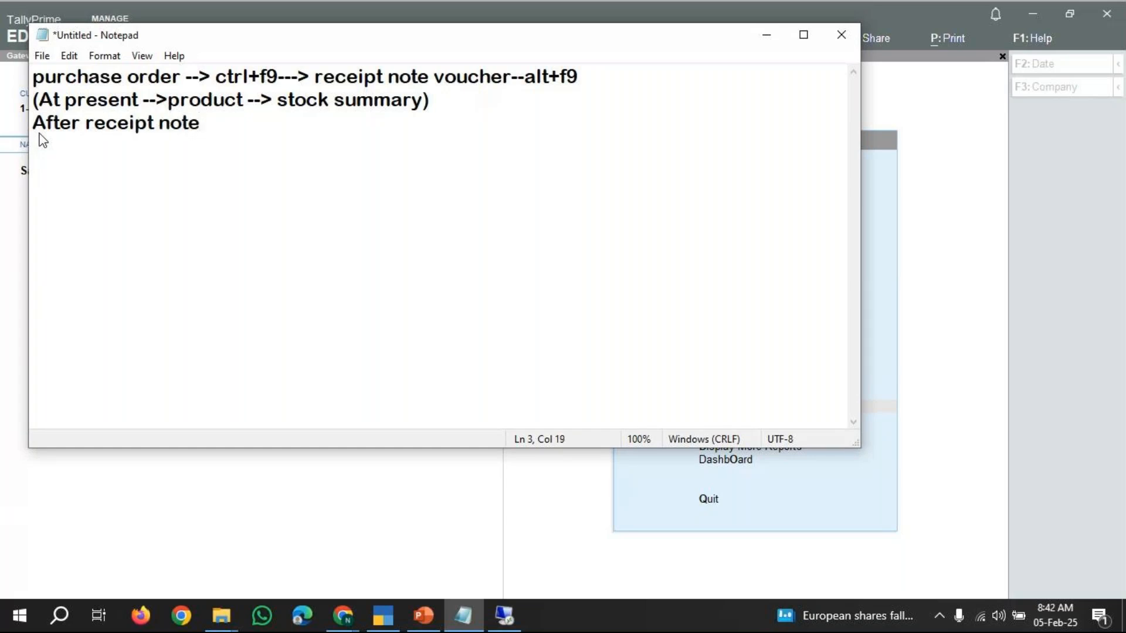
text(--> purchase i)
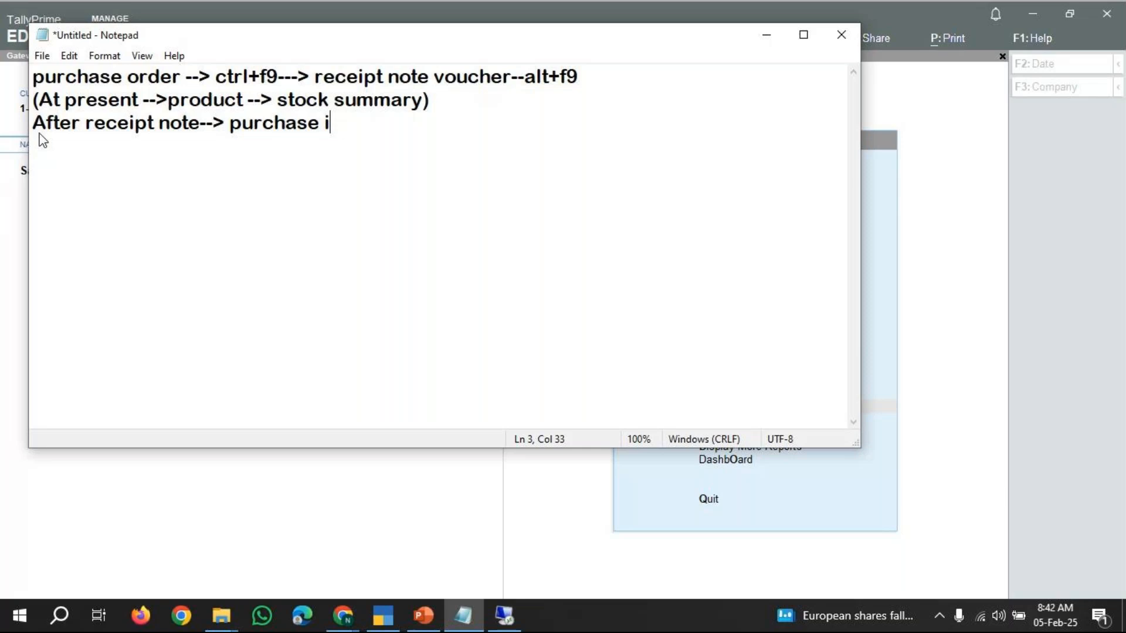
text(nvoice)
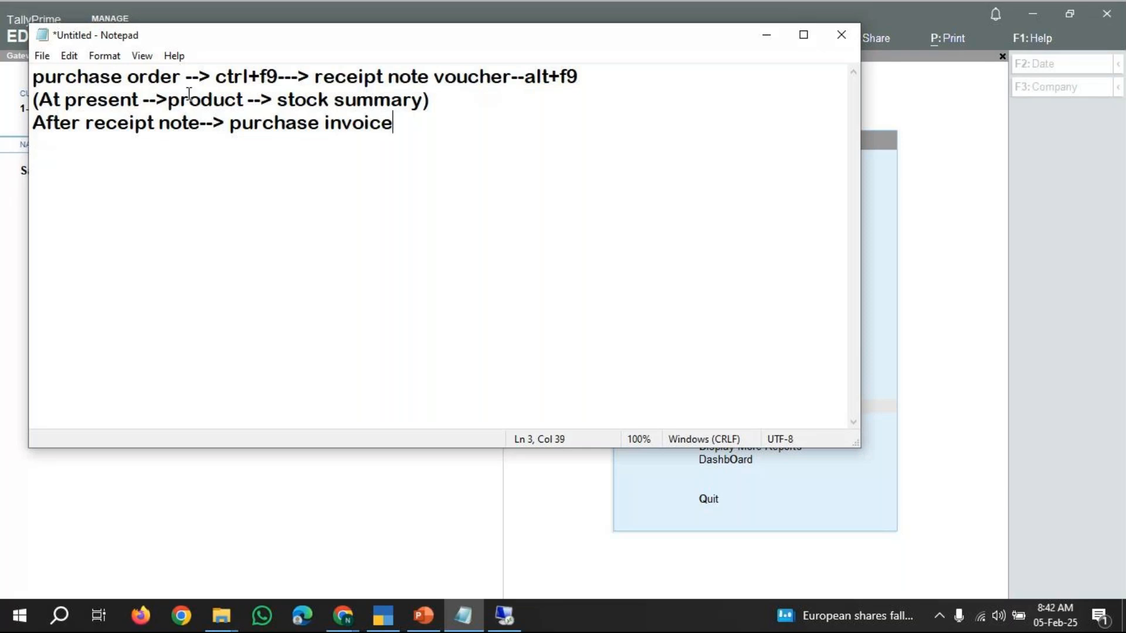
click(765, 40)
mouse_move(348, 622)
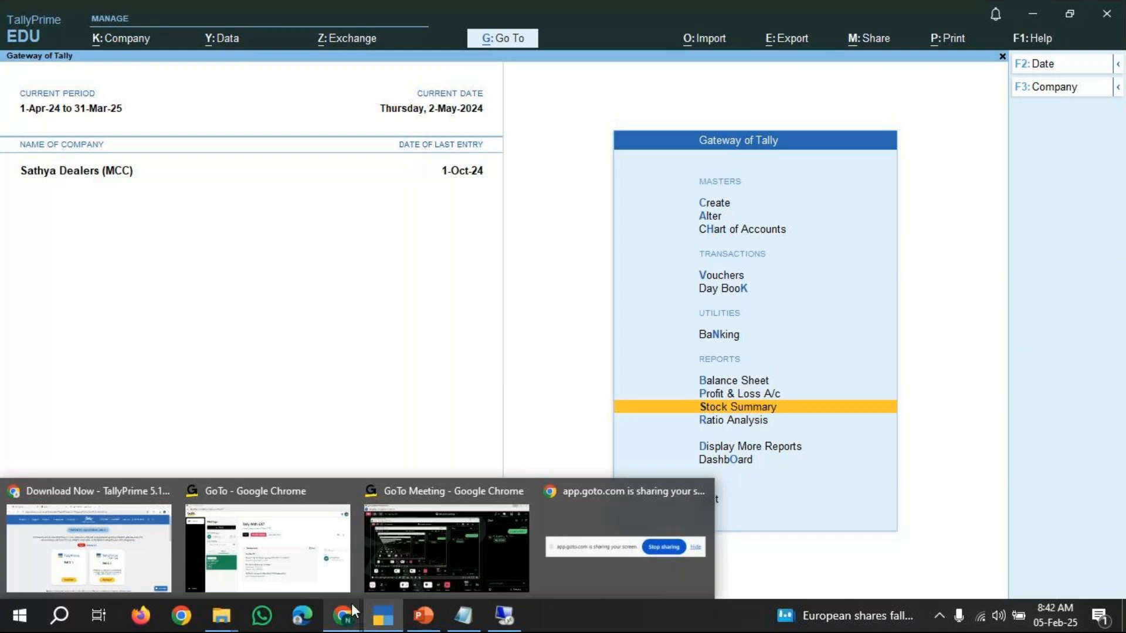
Start a new voucher from the gateway and switch it to a Purchase voucher.
mouse_move(618, 497)
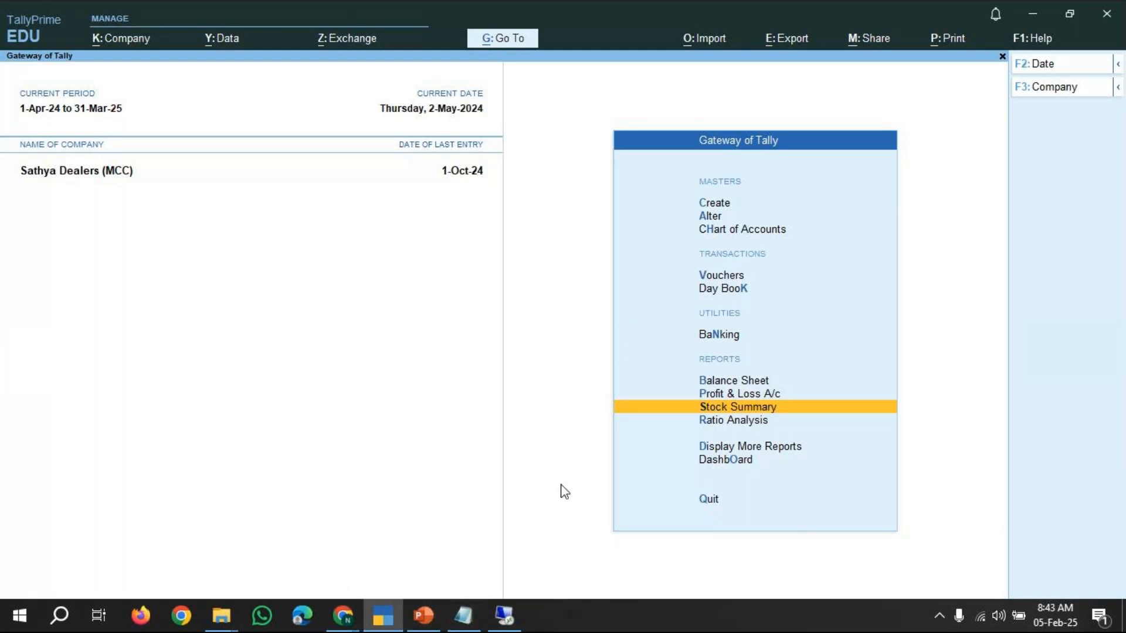
key(Up)
key(Up)
key(Up)
key(Up)
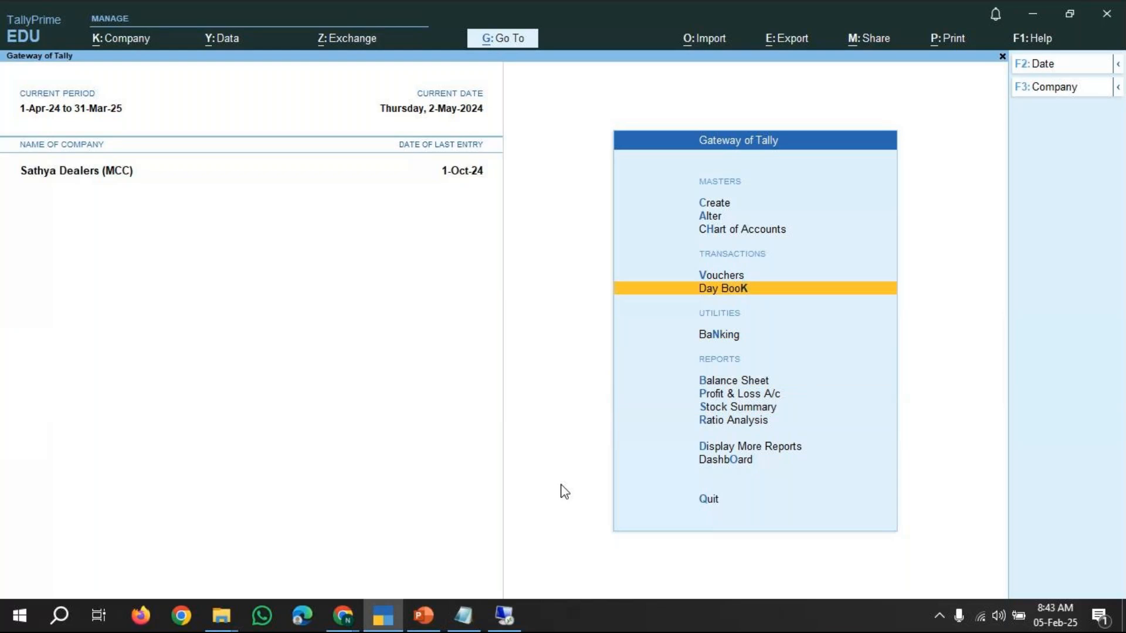
key(Up)
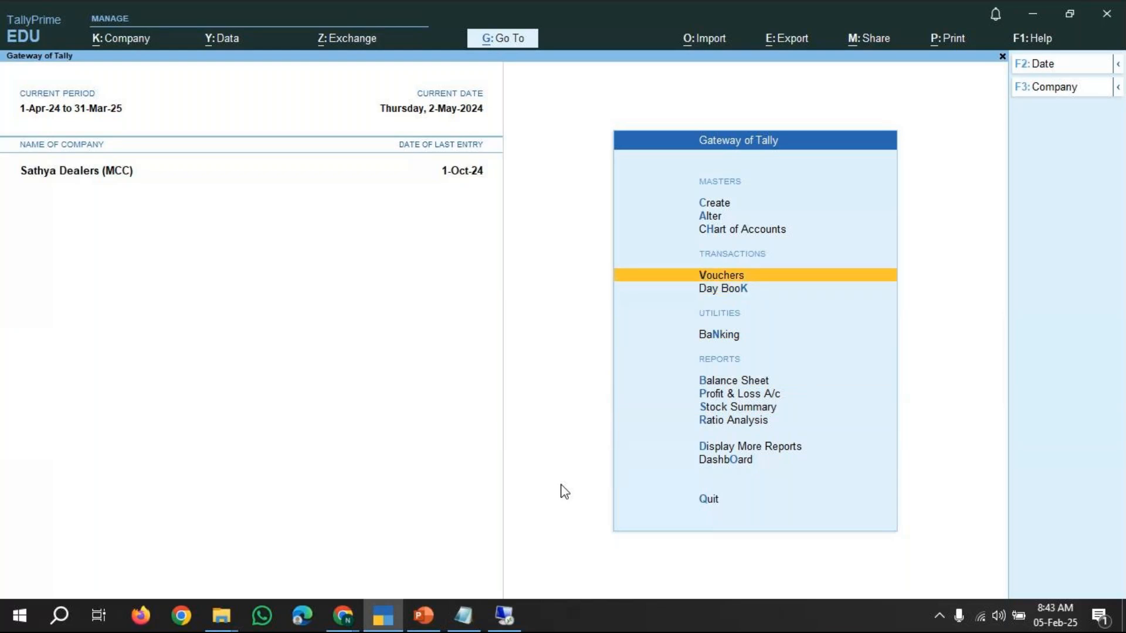
key(Return)
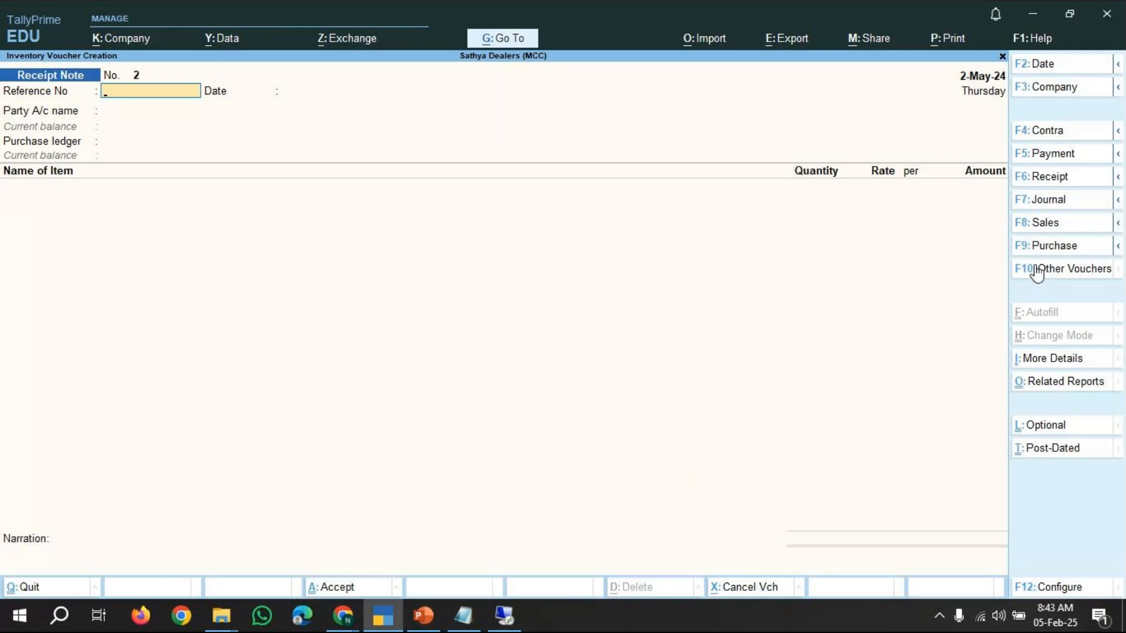
click(1047, 247)
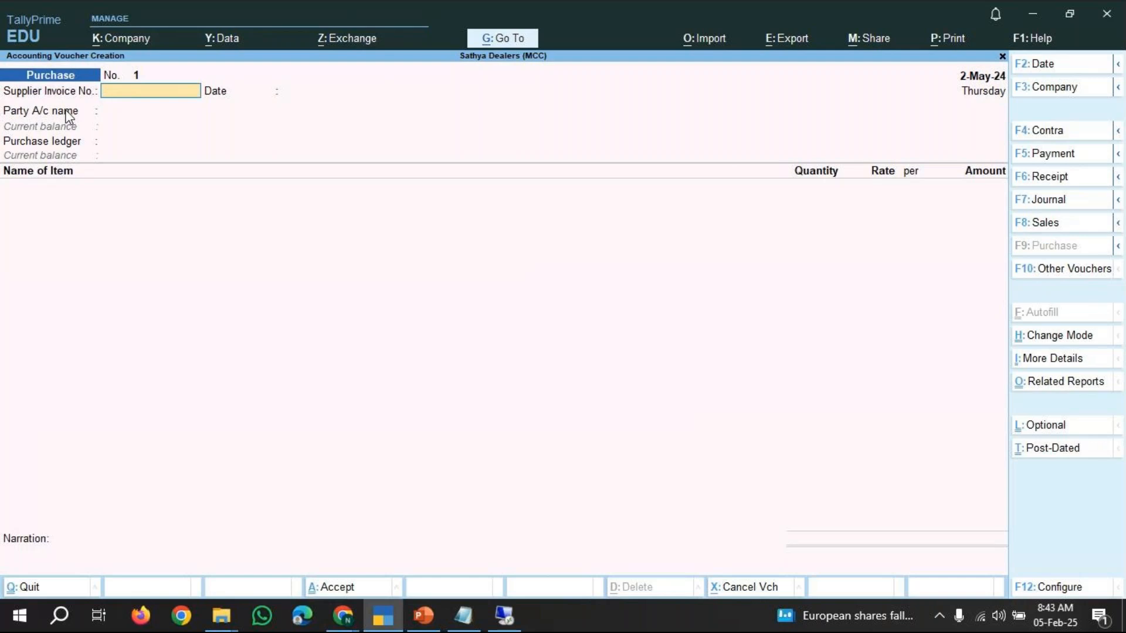
Enter supplier invoice number pur/01, keep the date and select Jeevan Electricals (Sup) as the party.
text(pur/01)
key(Return)
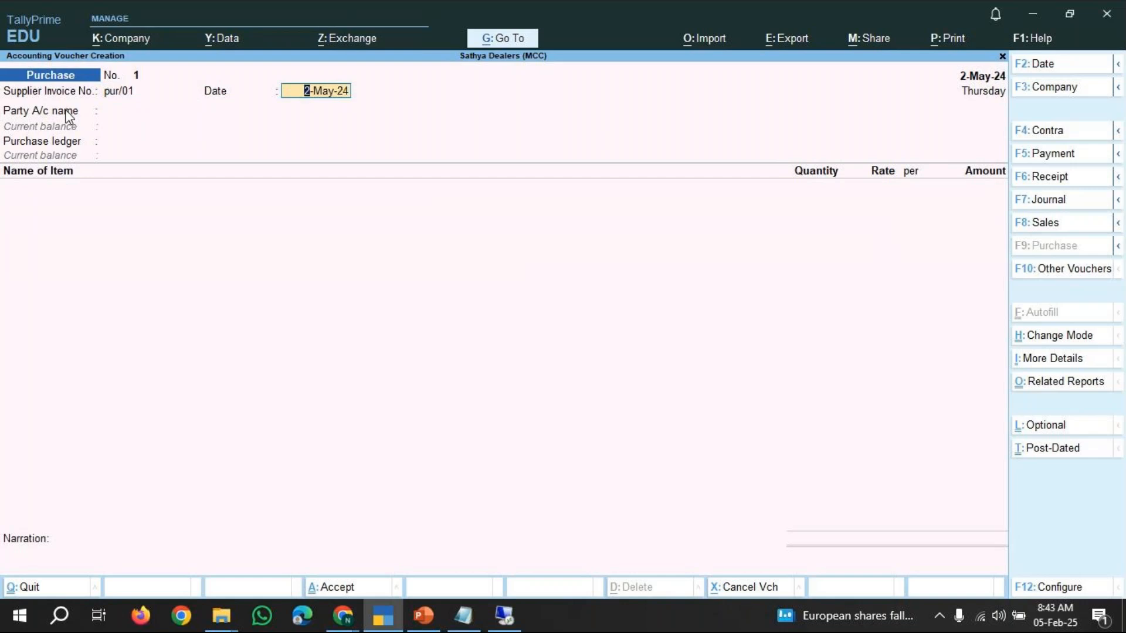
key(Return)
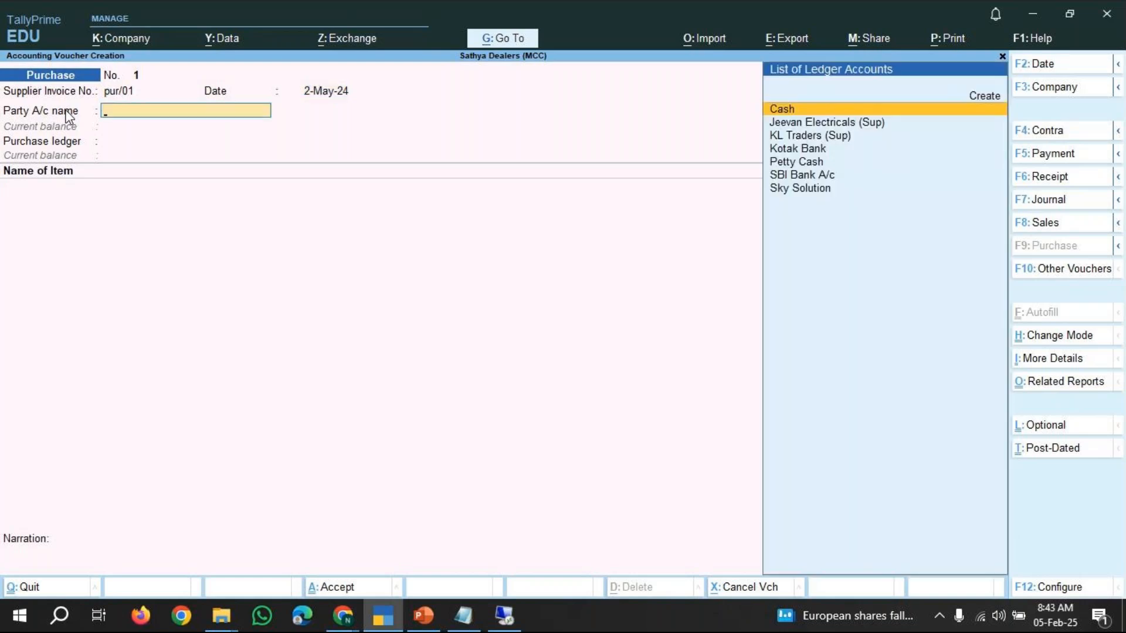
key(Down)
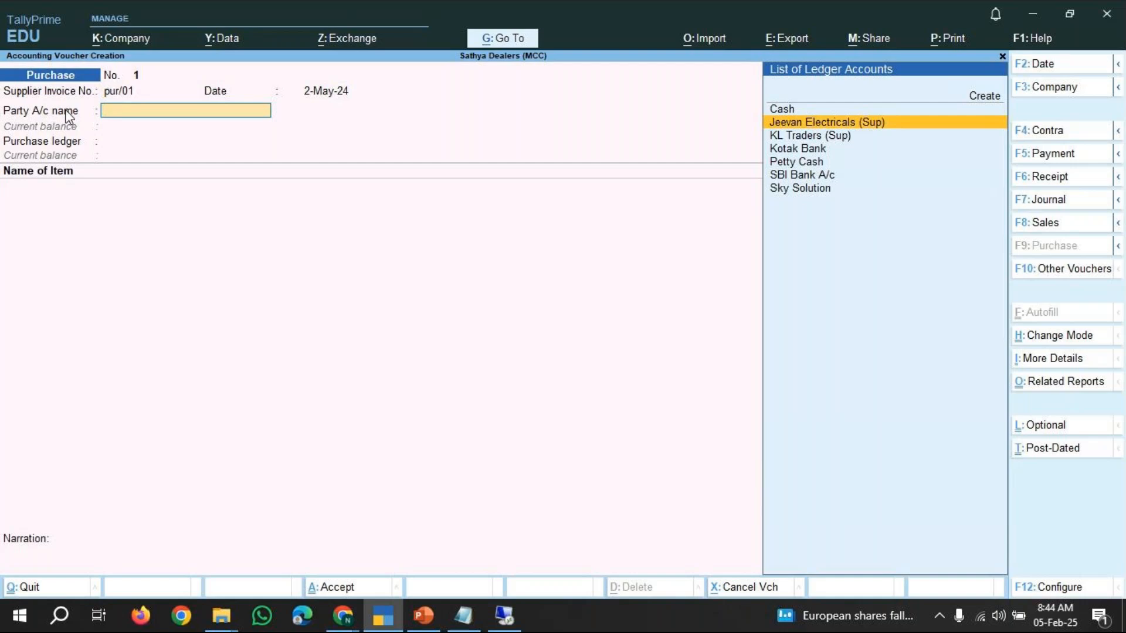
key(Return)
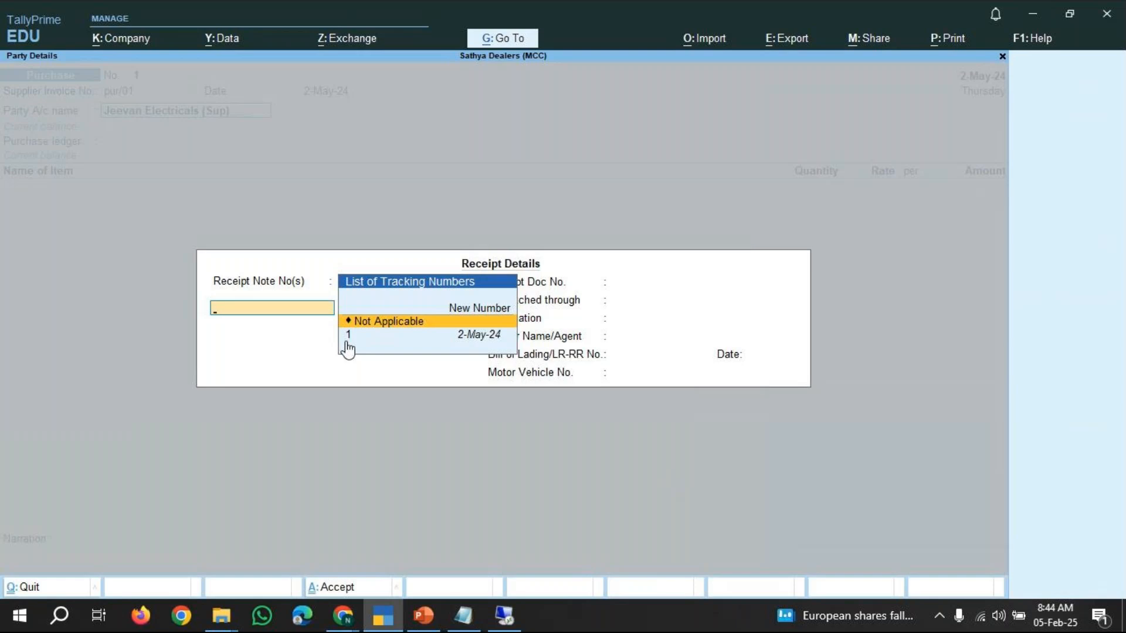
Link Receipt Note number 1 in the receipt details and accept the dispatch details.
key(Down)
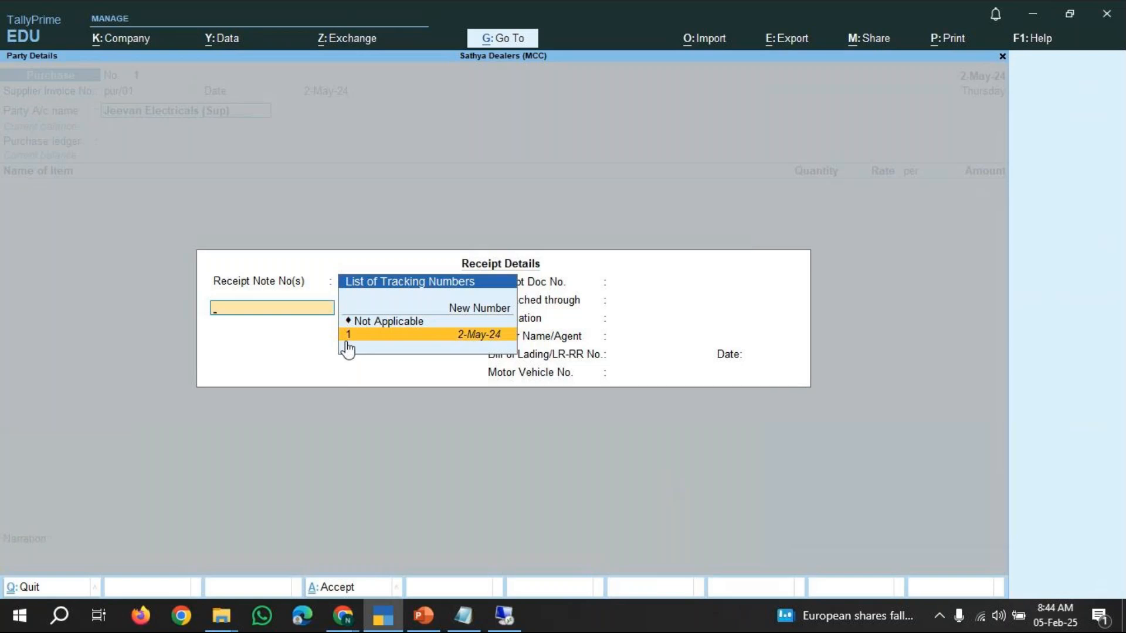
click(347, 340)
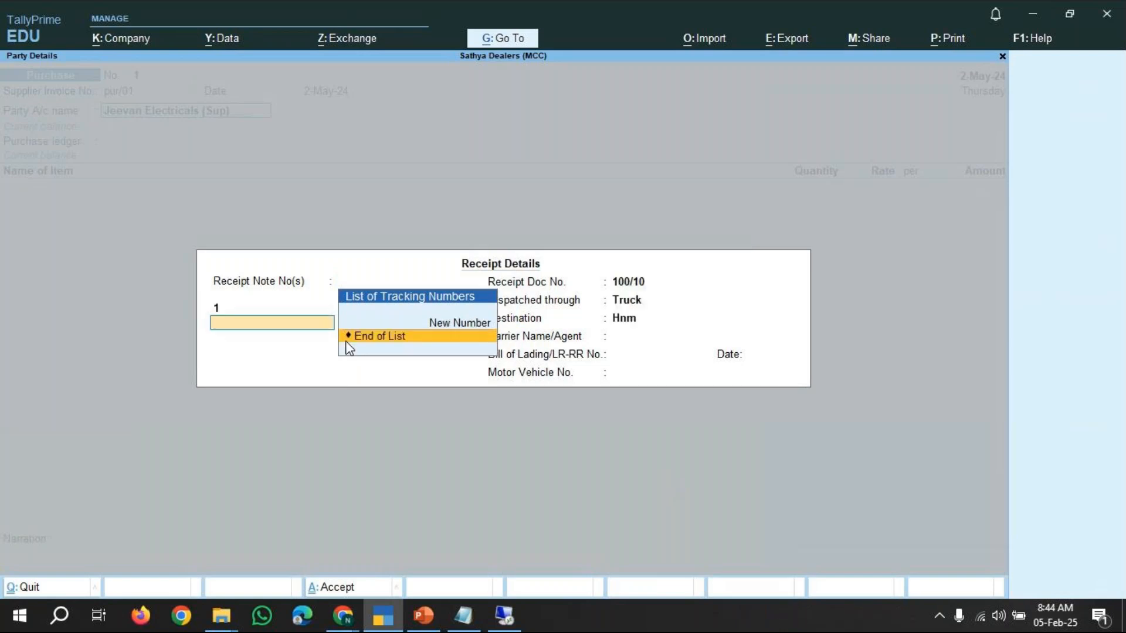
click(347, 343)
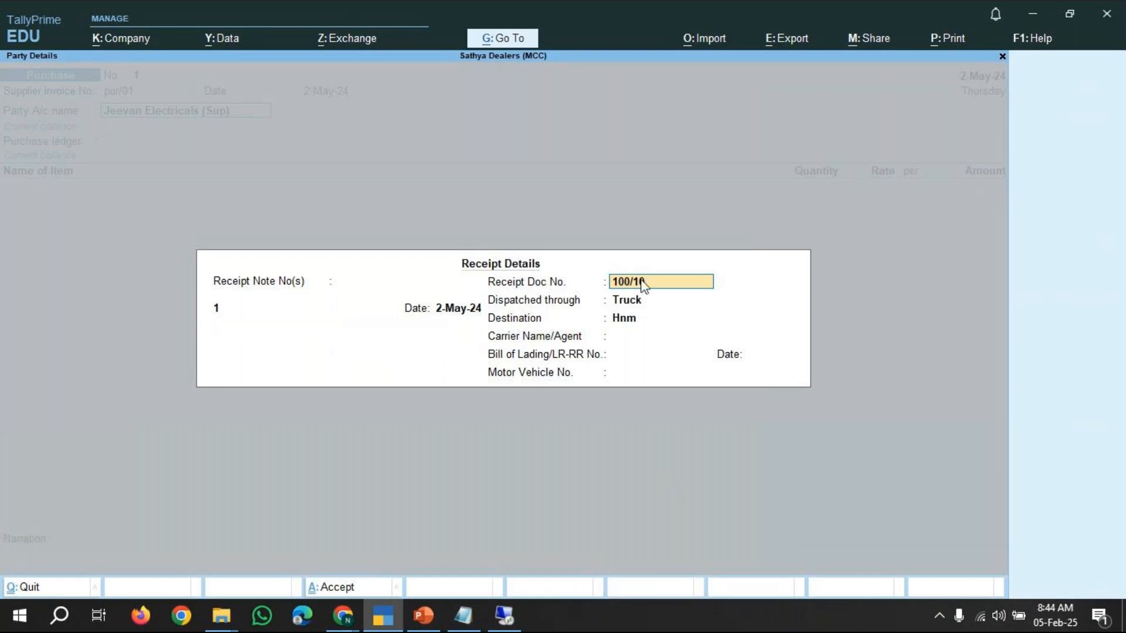
key(Return)
key(Return)
key(Return)
key(Return)
key(Return)
key(Return)
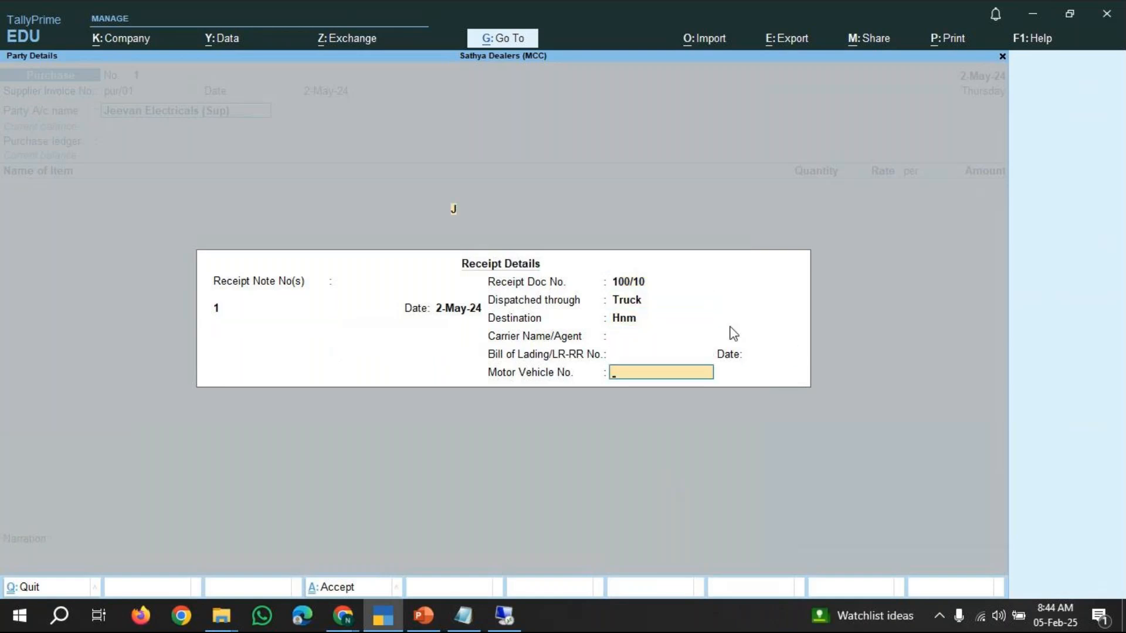
key(Return)
key(Return)
Accept the party details, Purchase ledger and item allocations for Hp Pavilion and Sony Series J Xperia from tracking number 1.
key(Return)
key(Return)
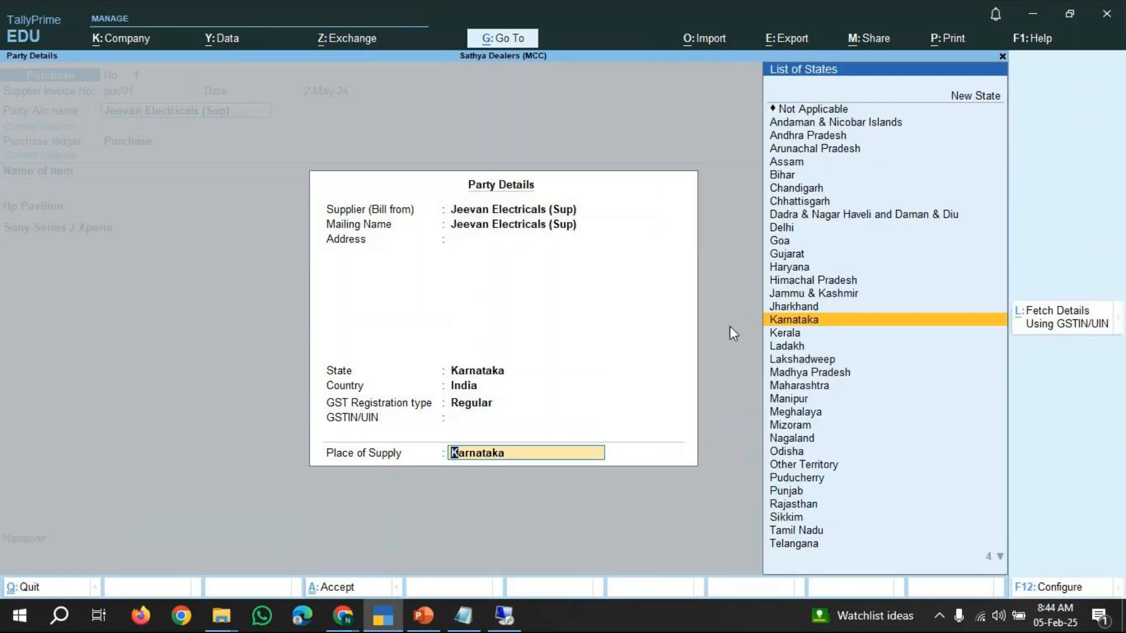
key(Return)
key(Return)
key(Return)
key(Return)
key(Return)
key(Return)
key(Return)
key(Return)
key(Return)
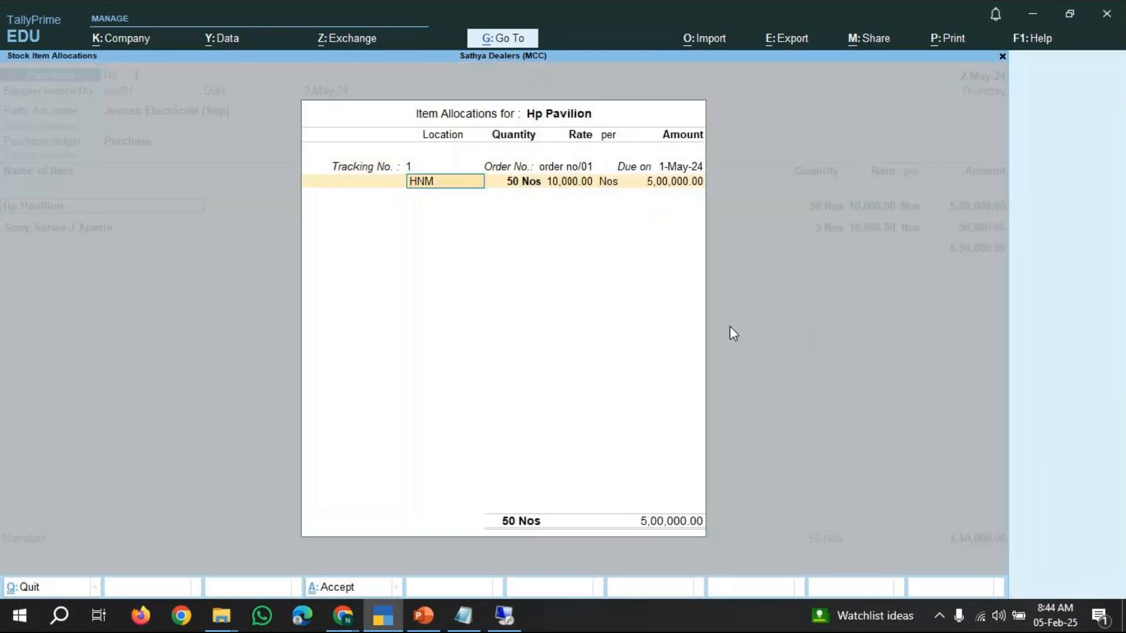
key(Return)
key(Return)
key(Return)
key(Return)
key(Return)
key(Return)
key(Return)
key(Return)
key(Return)
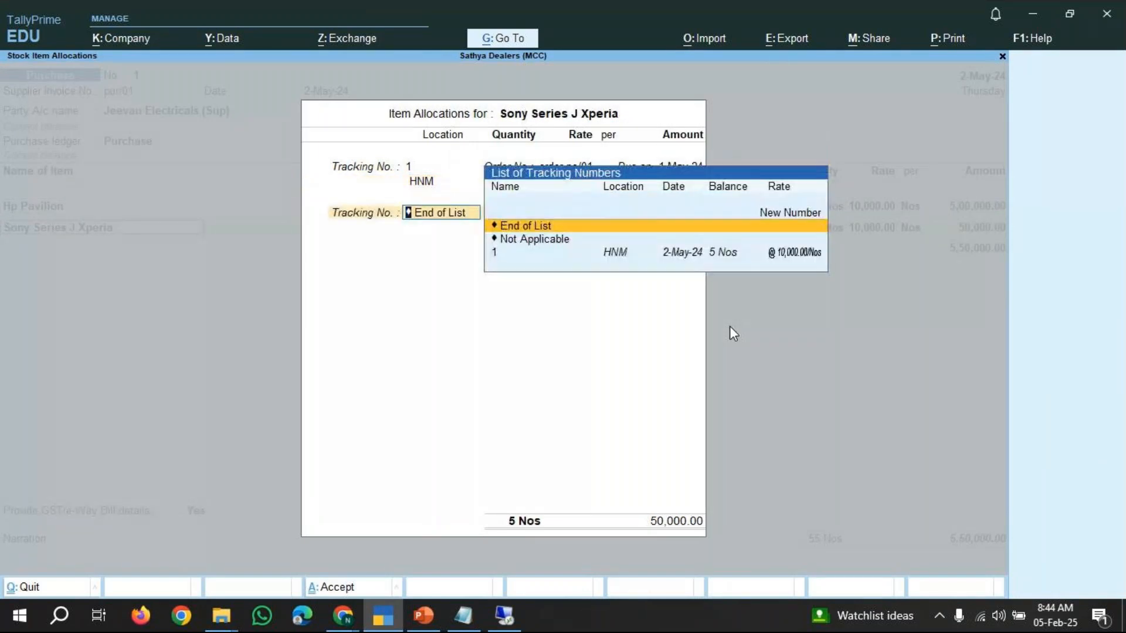
key(Return)
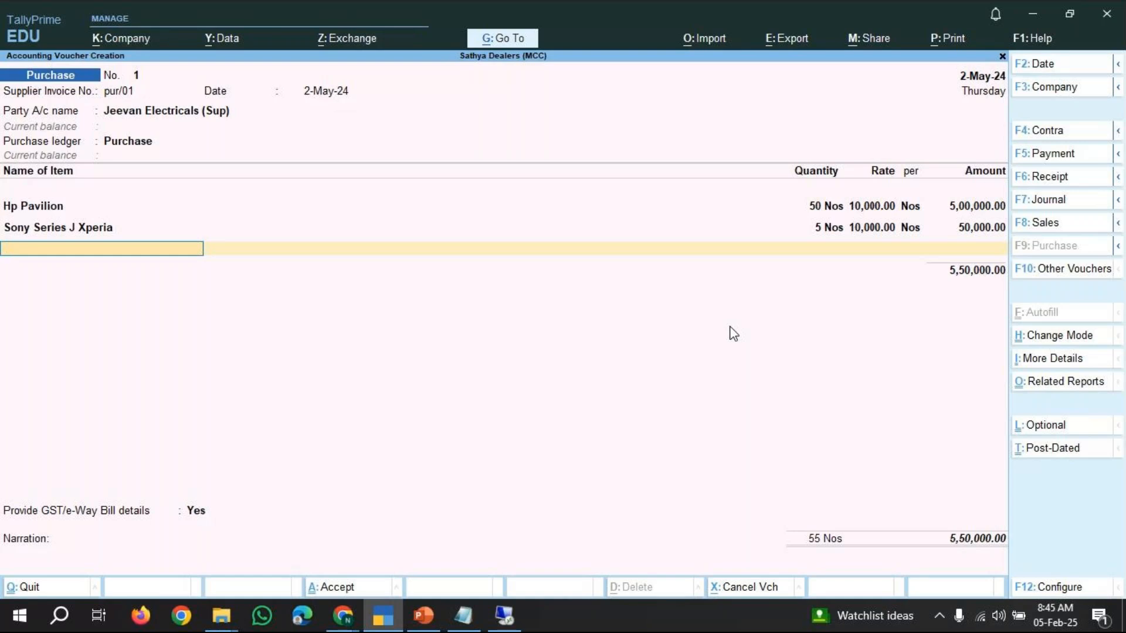
Set Provide GST/e-Way Bill details to No and open the bill-wise details for the supplier.
key(Return)
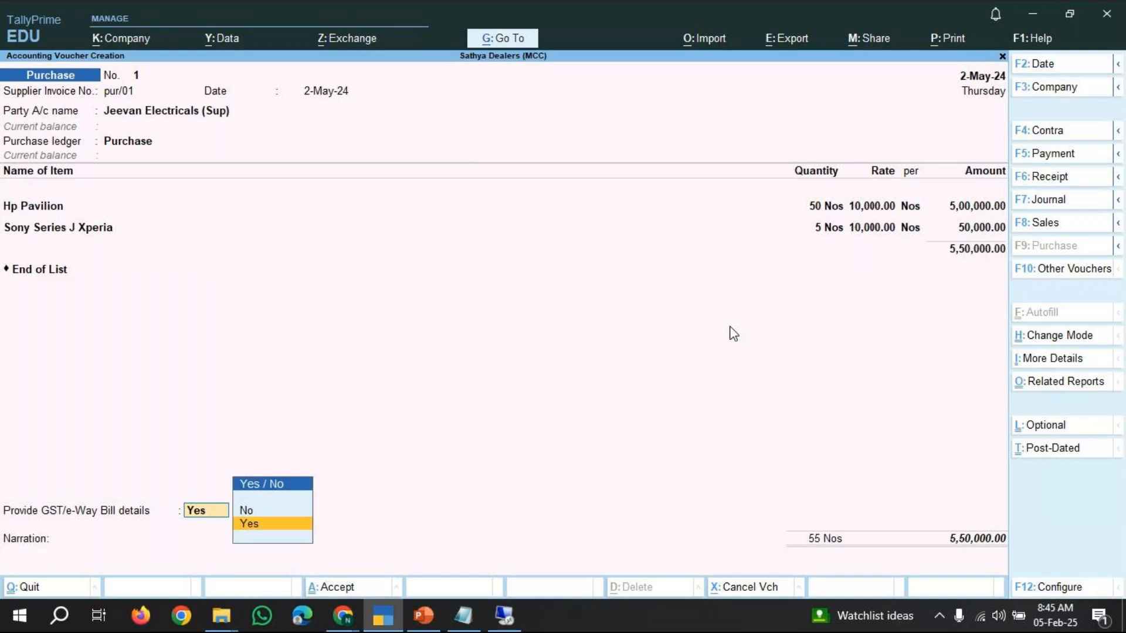
key(Up)
key(Return)
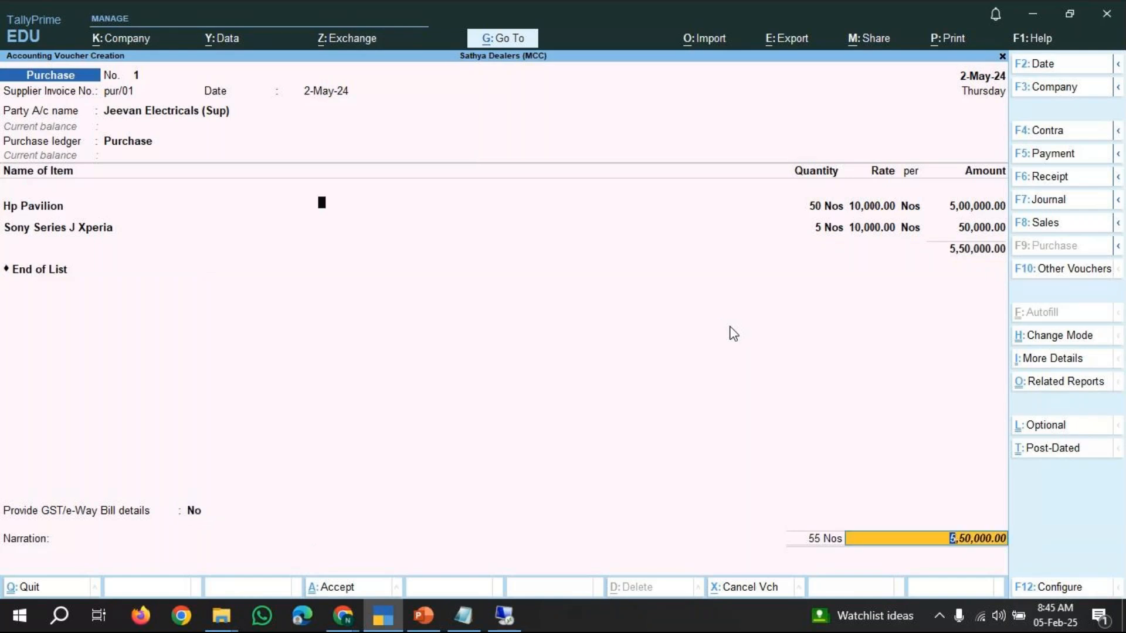
key(Return)
key(Escape)
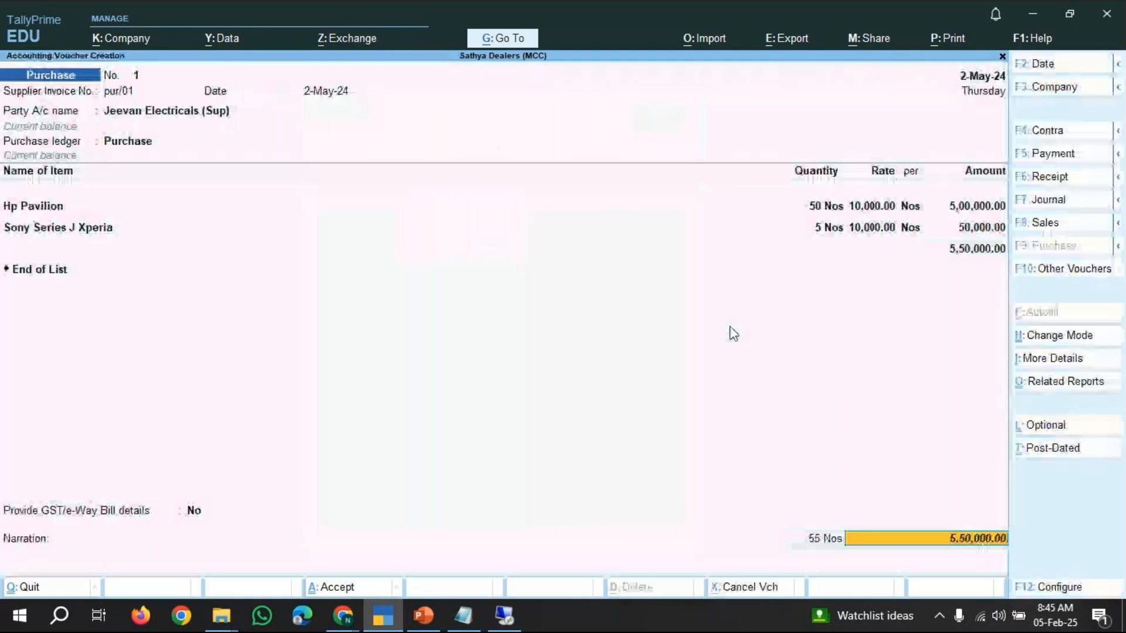
key(Return)
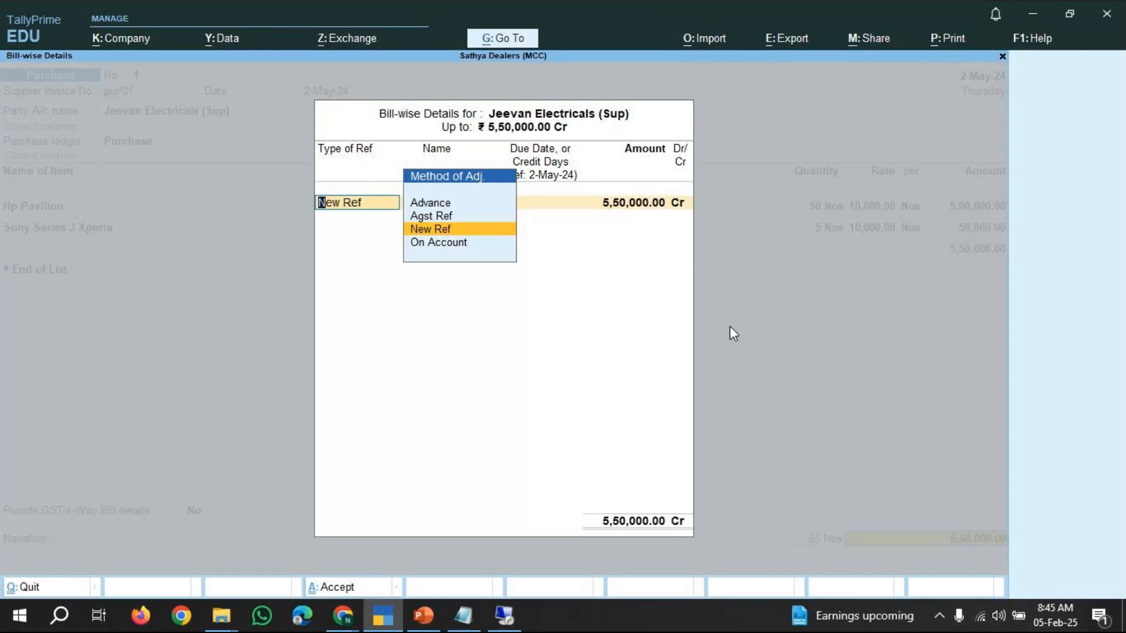
Review the Method of Adjustment options for the bill-wise reference.
key(Up)
key(Up)
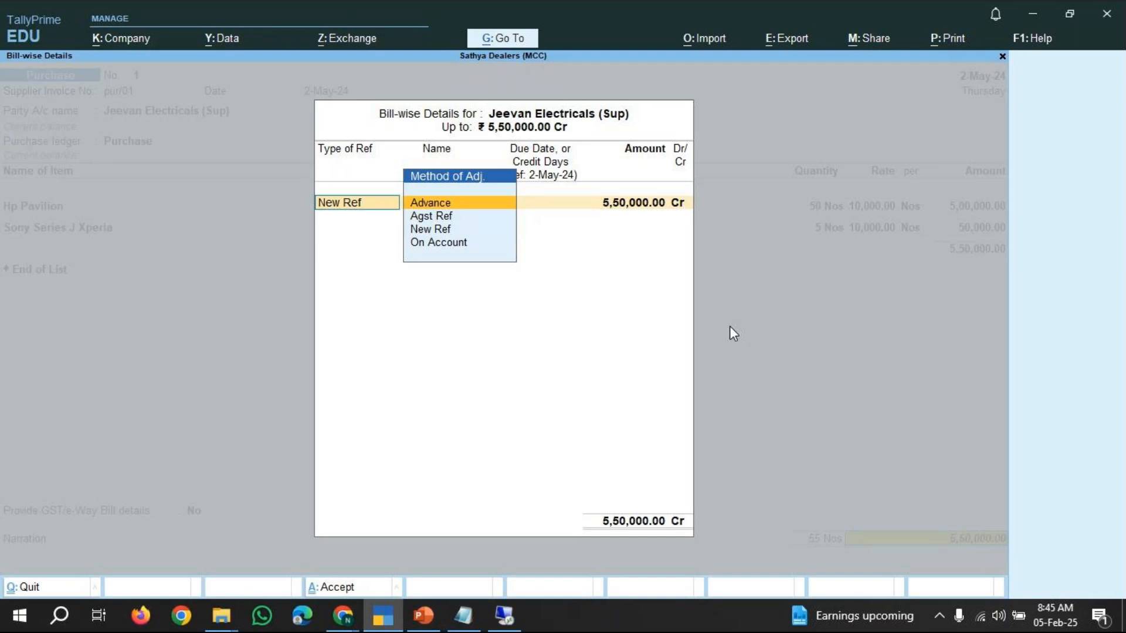
key(Down)
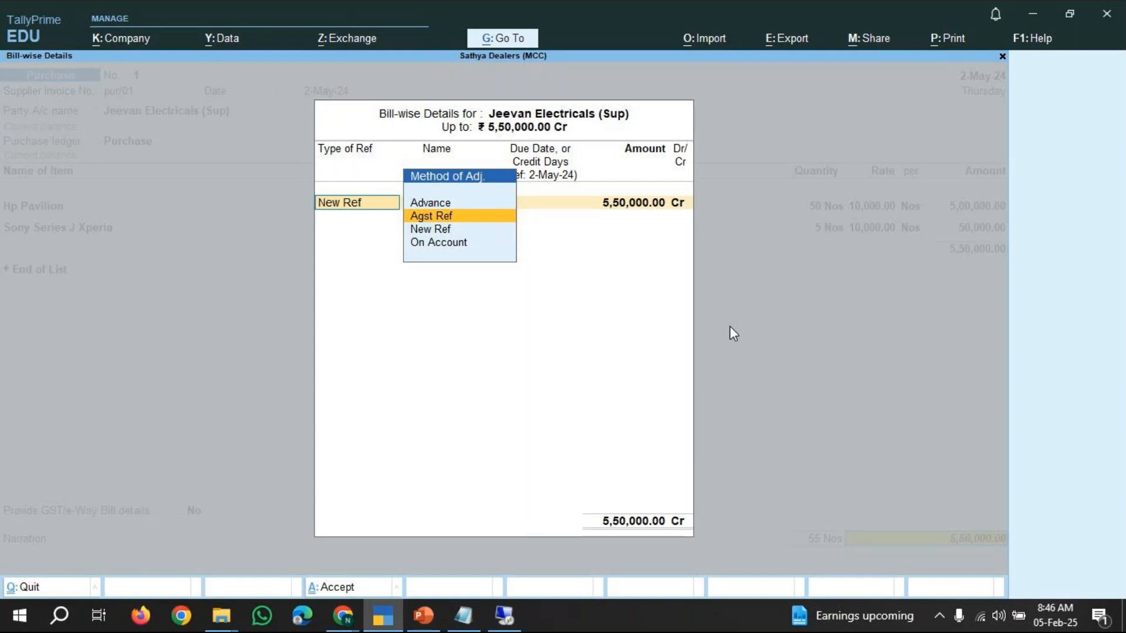
key(Down)
key(Down)
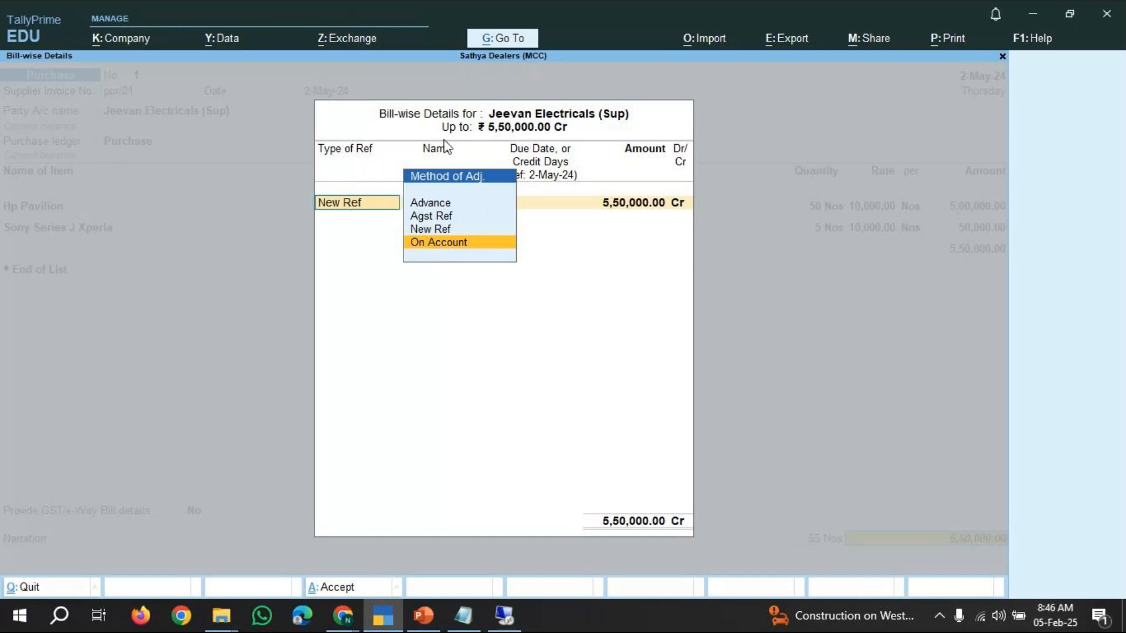
key(Up)
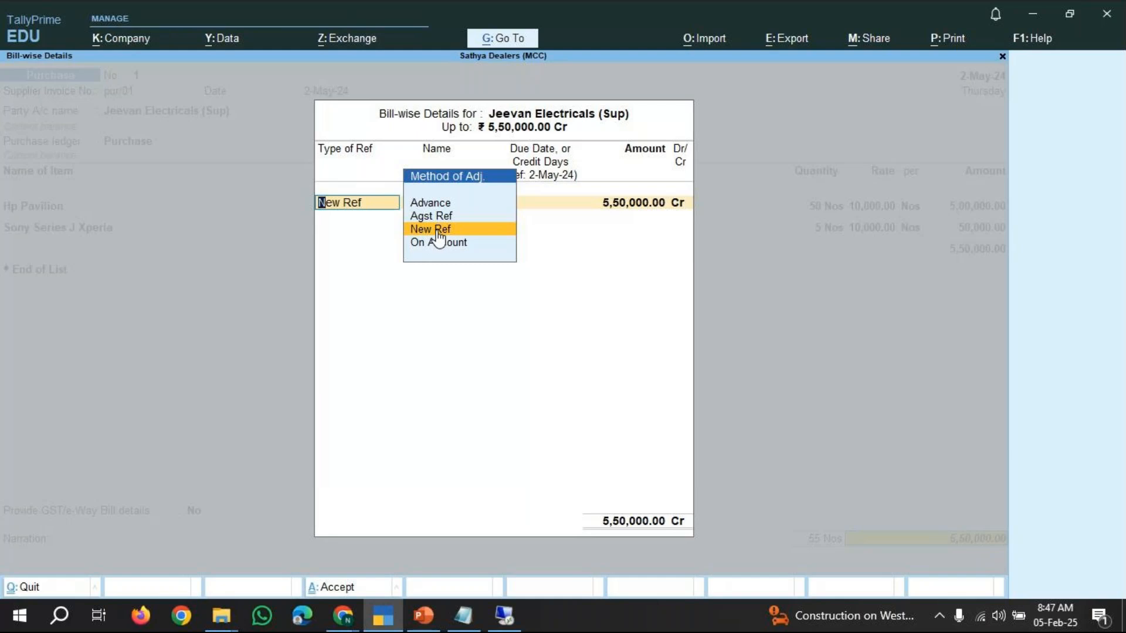
key(Up)
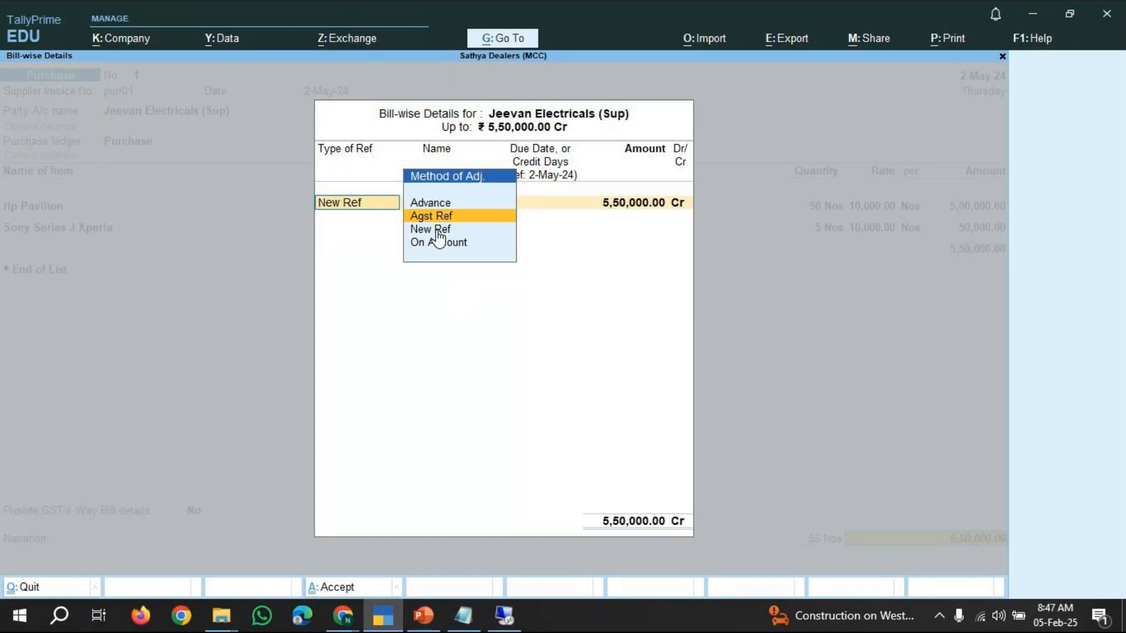
key(Up)
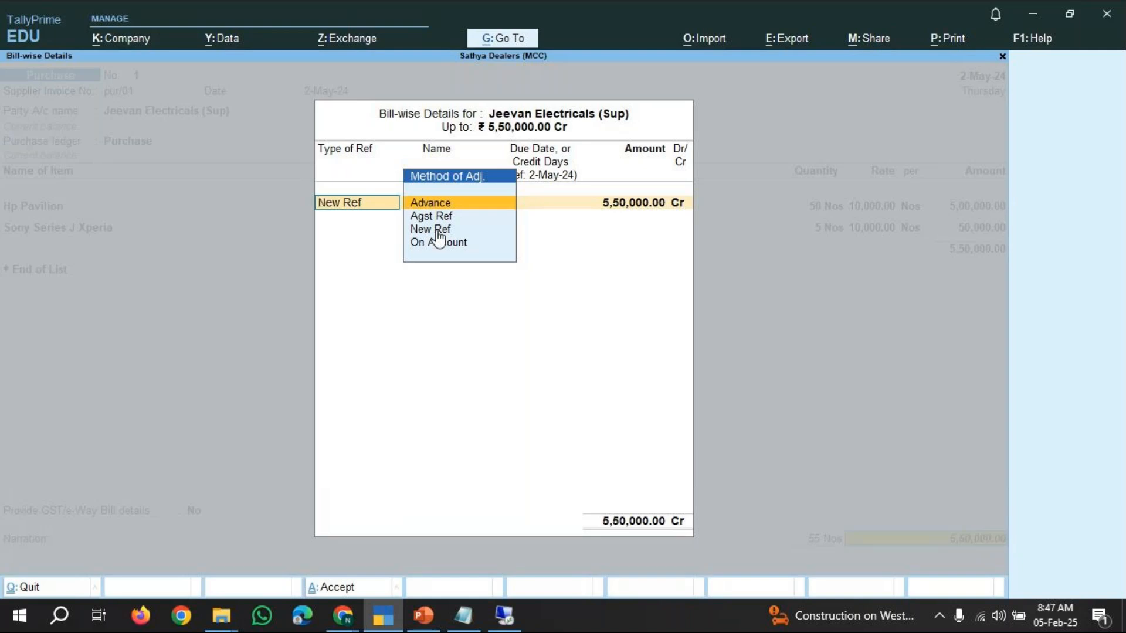
key(Down)
key(Down)
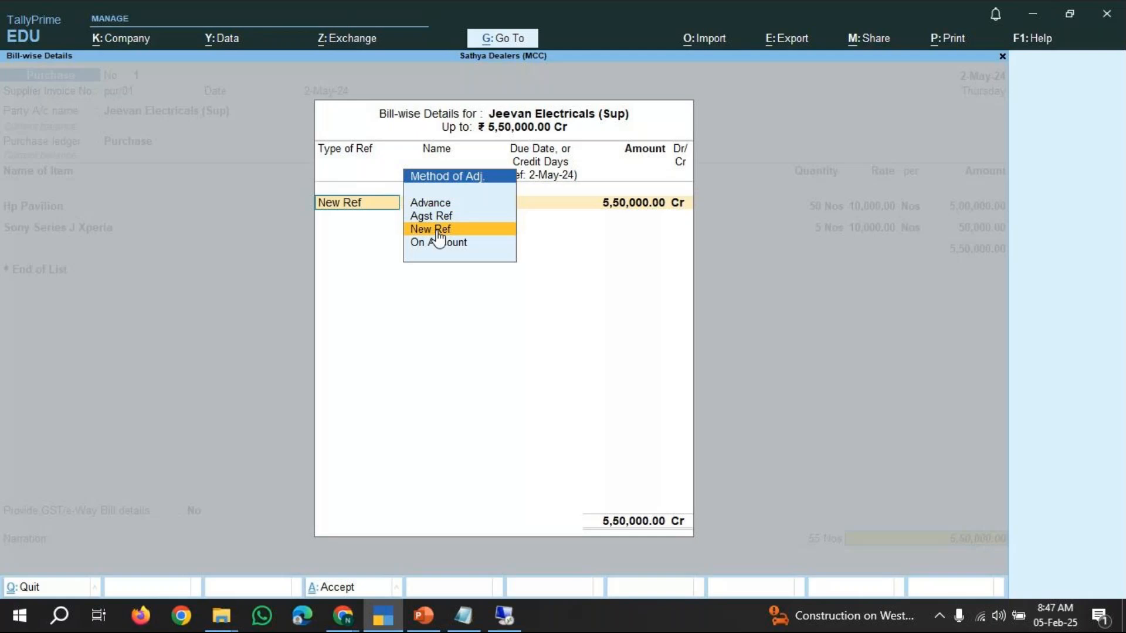
key(Down)
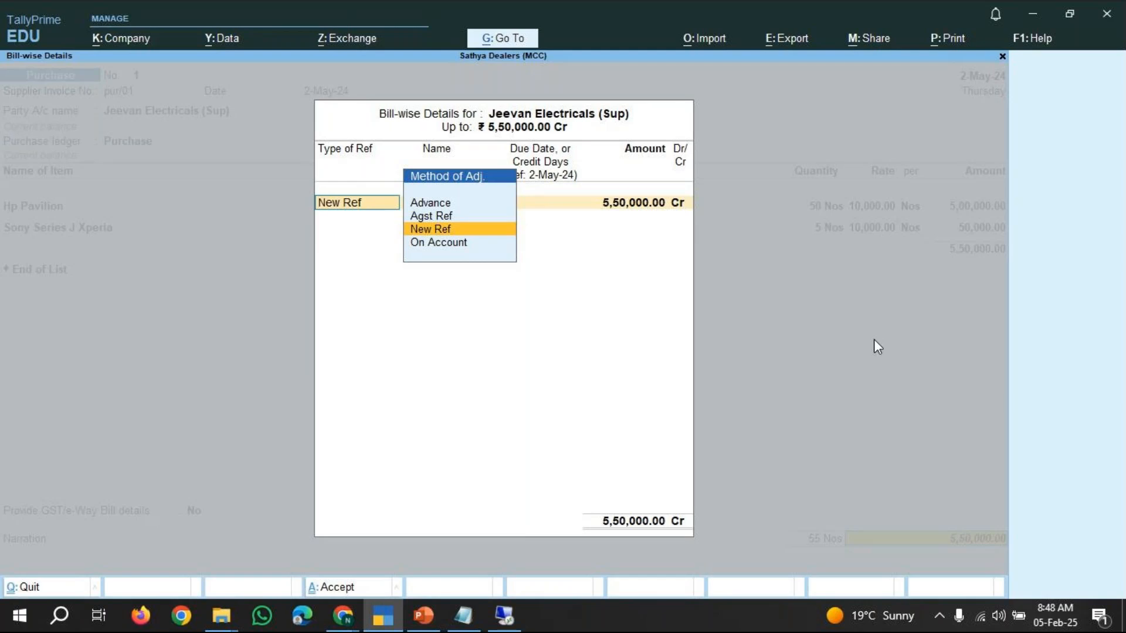
Set the bill-wise reference as New Ref pur/01 with 10 days credit for the full amount.
key(Return)
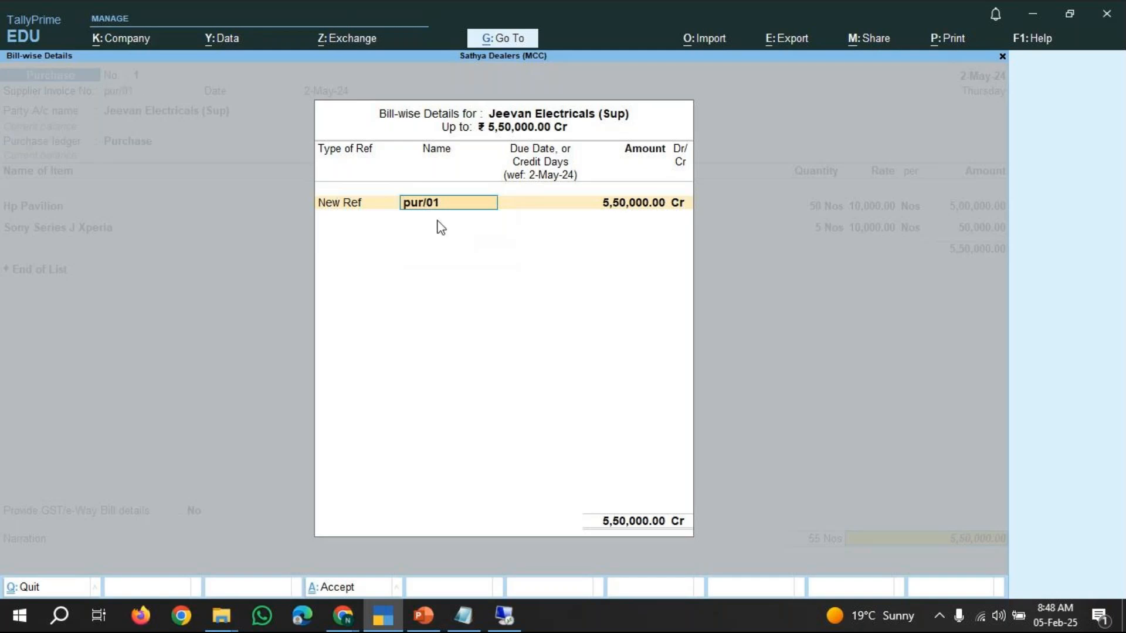
key(Return)
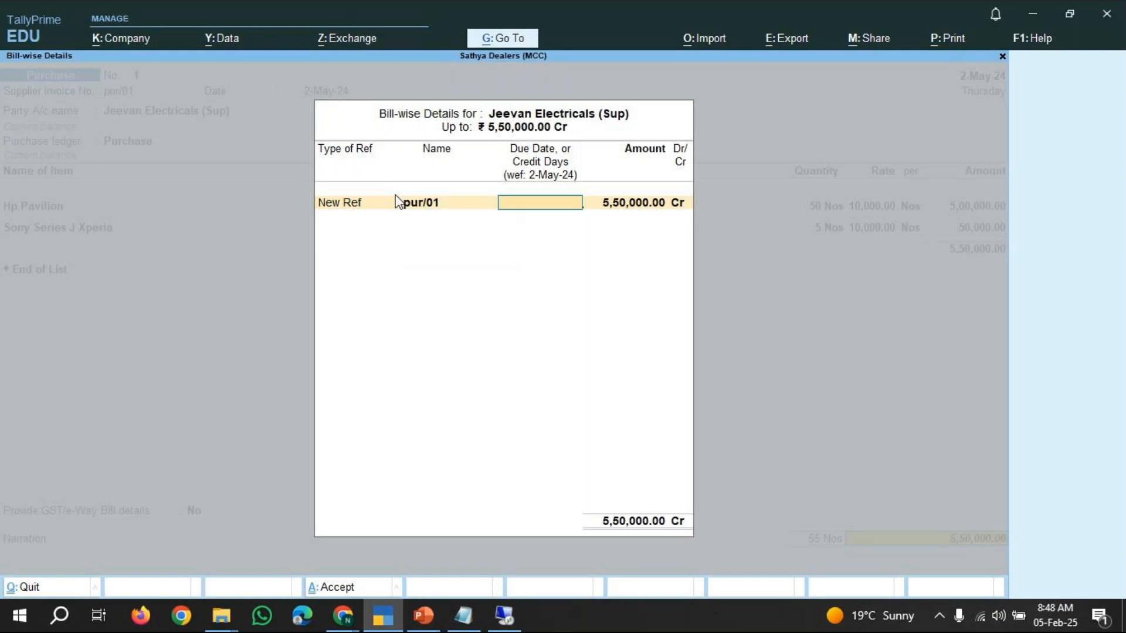
text(10)
key(Return)
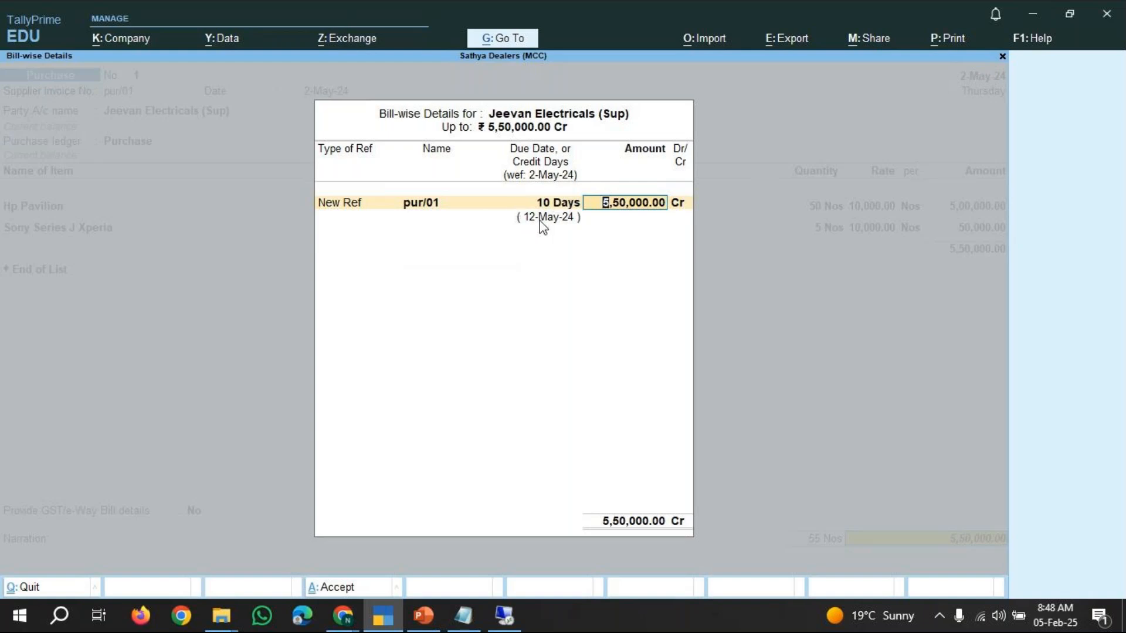
key(Return)
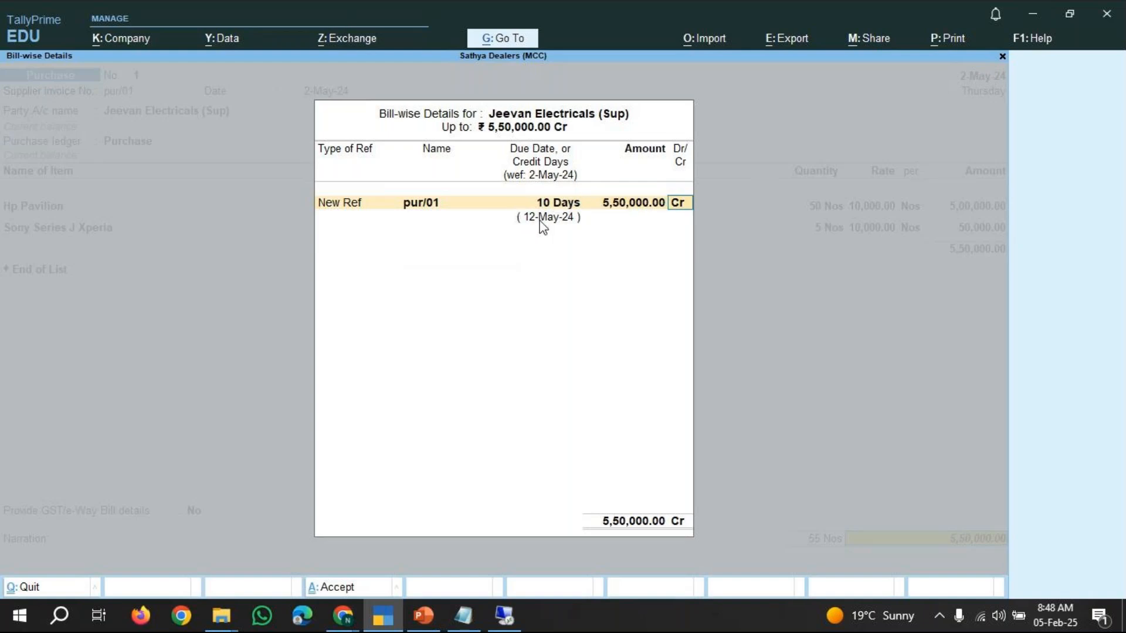
key(Return)
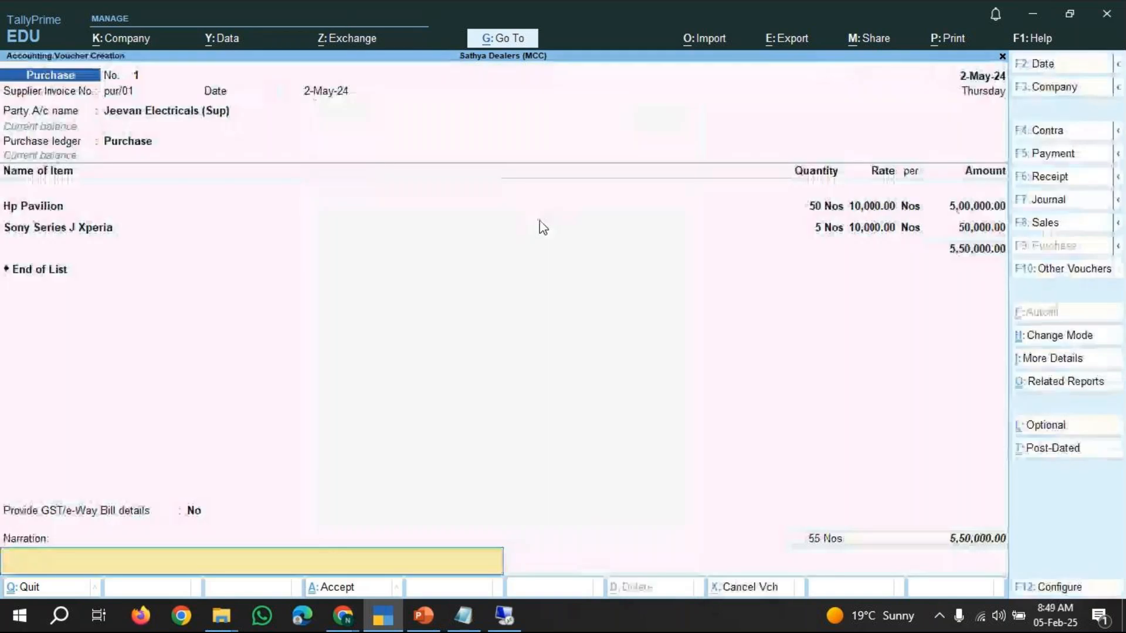
Enter the narration 'being goods purchased' and accept the purchase voucher.
text(being)
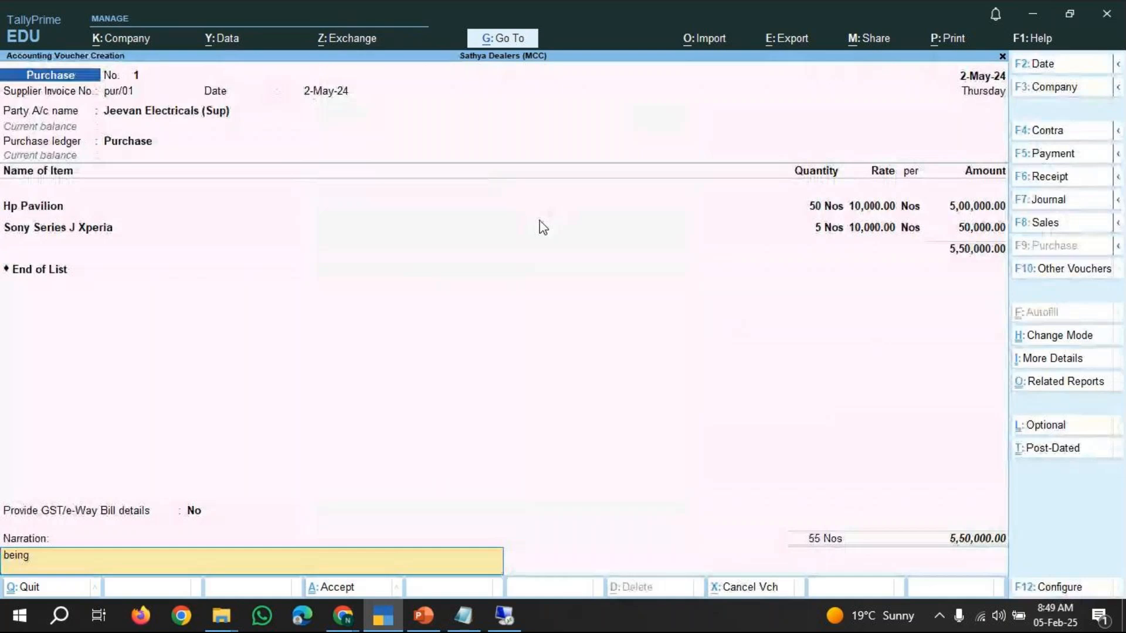
text( goods purchased)
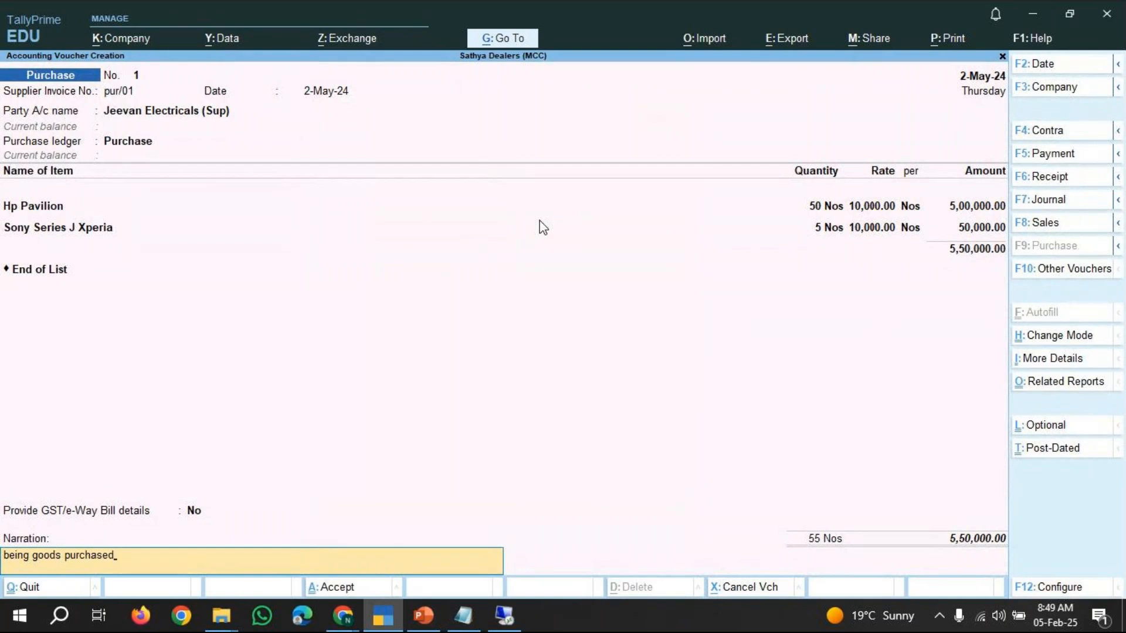
key(Return)
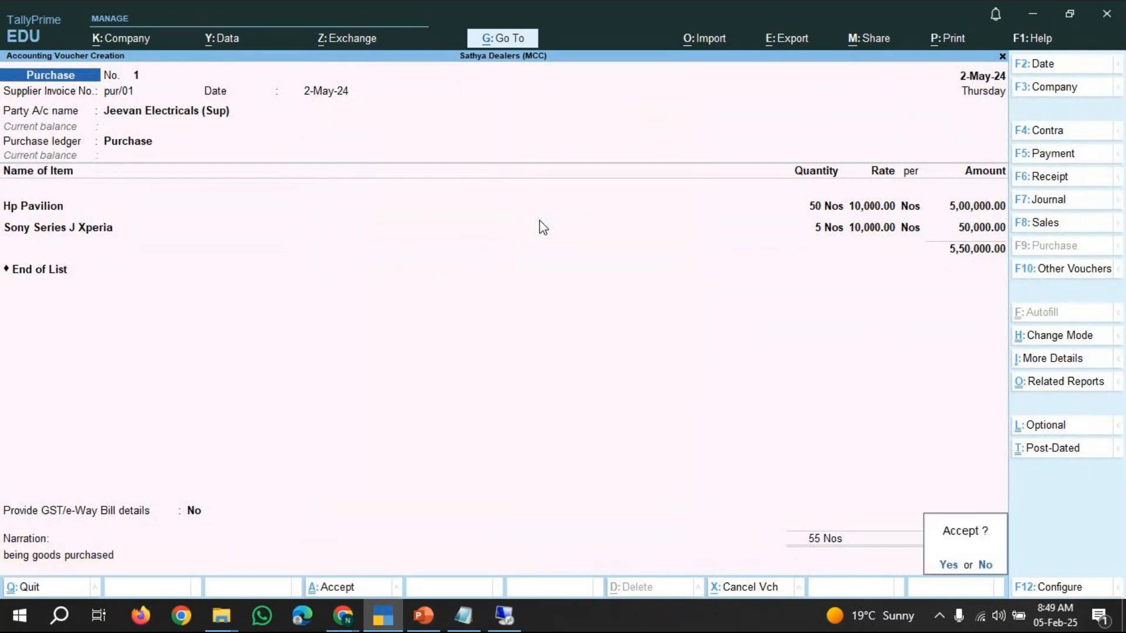
key(Return)
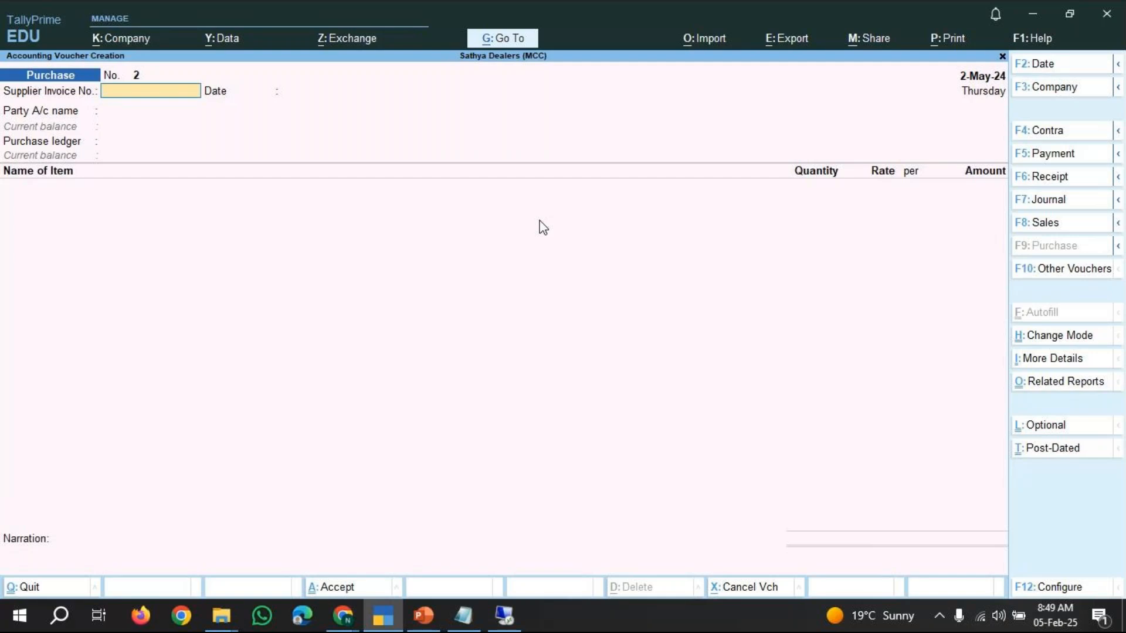
Review the reference notes, then open the Bills Payable report to check the supplier's pending bill.
click(461, 613)
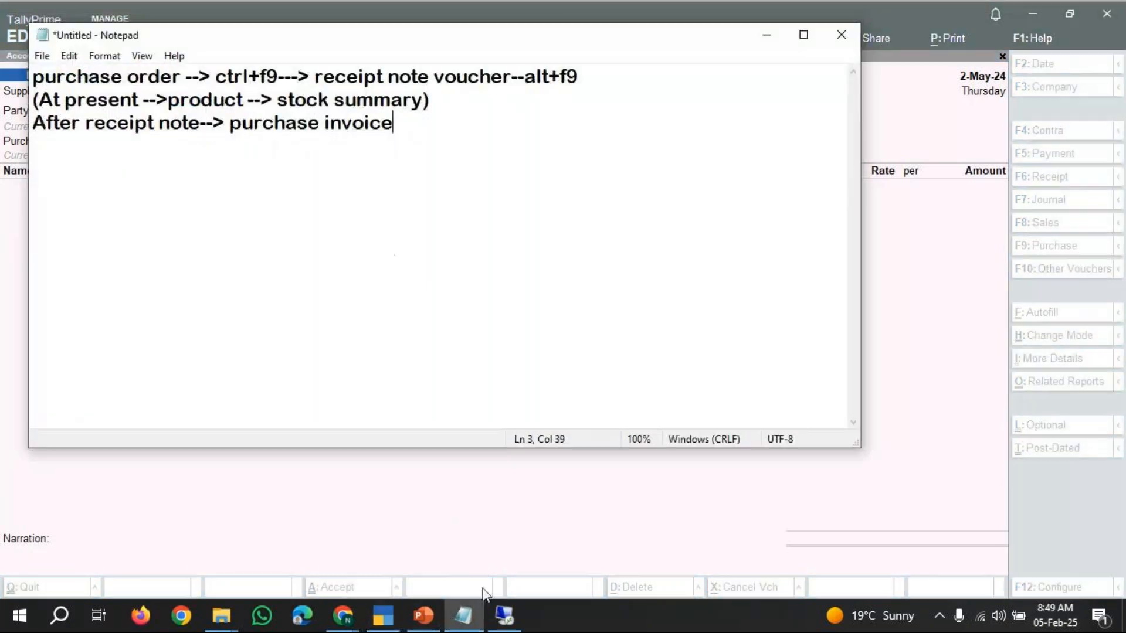
click(769, 36)
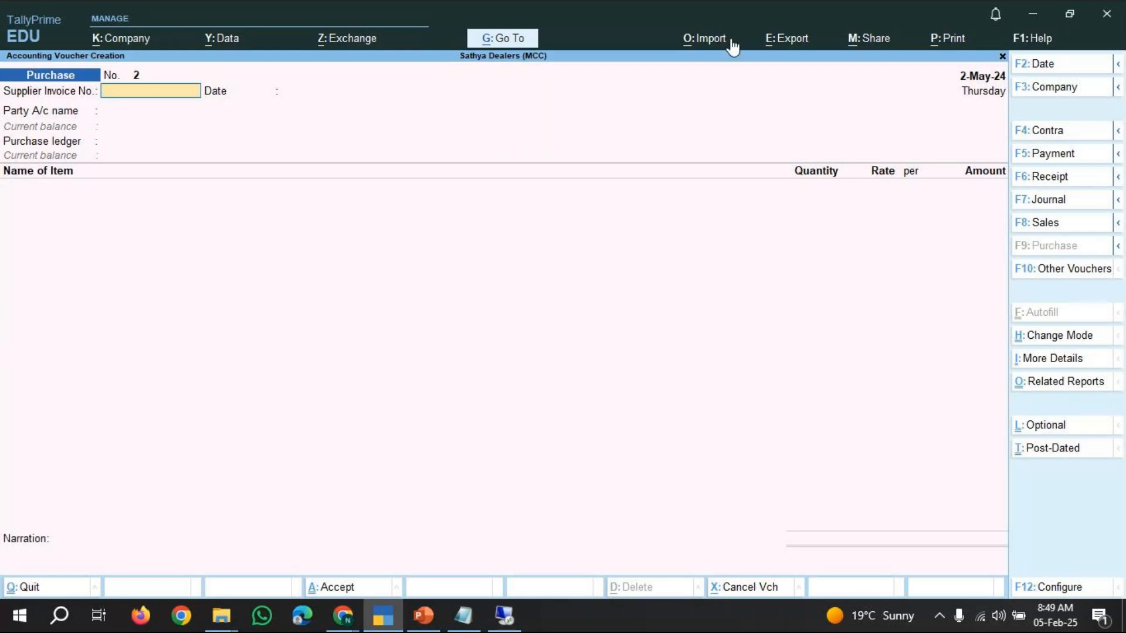
click(497, 46)
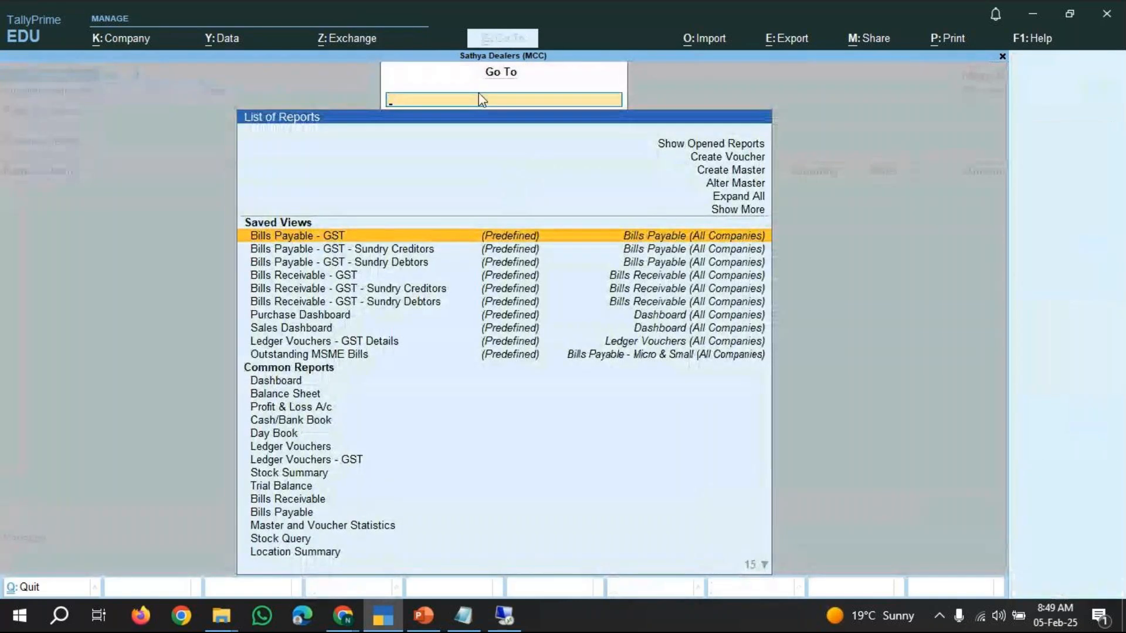
text(Bills Re)
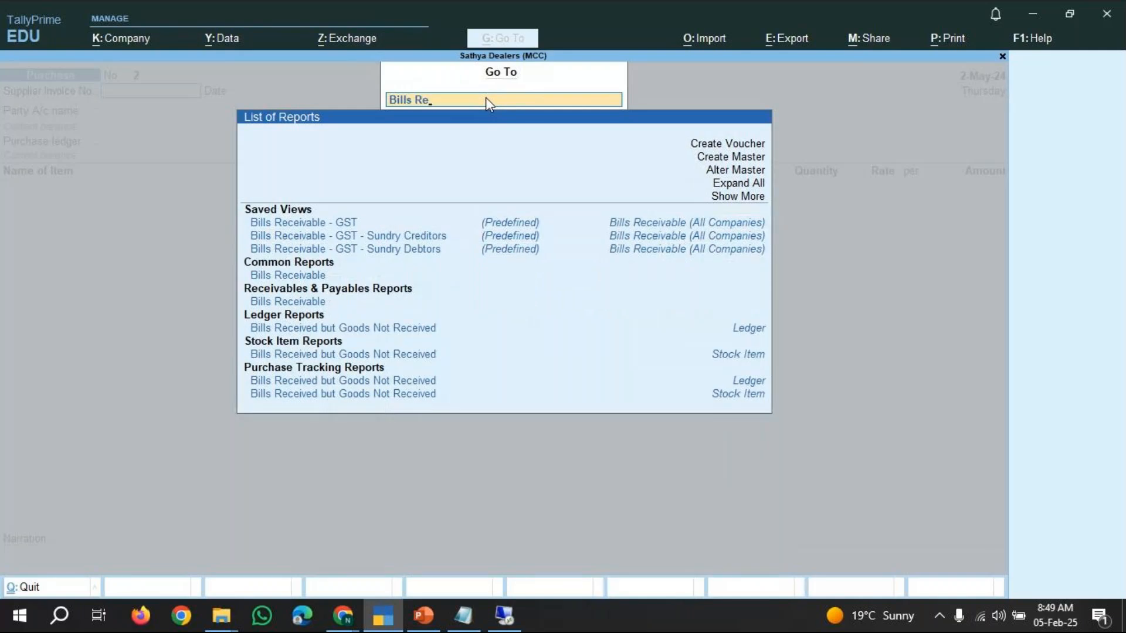
key(BackSpace)
key(BackSpace)
text(P)
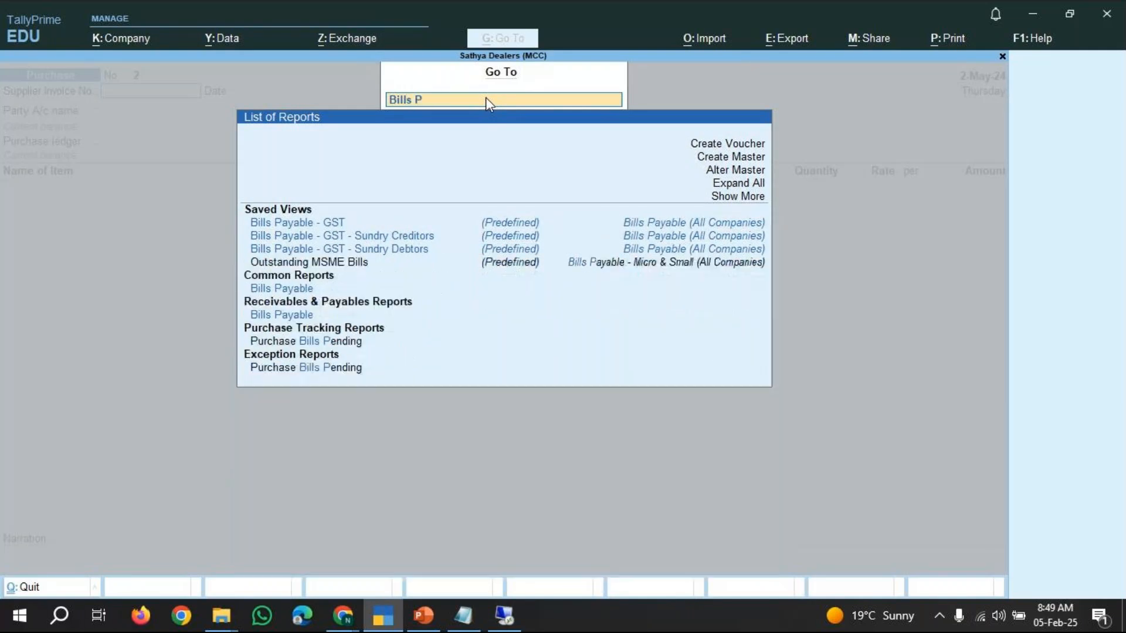
text(aya)
key(Down)
key(Down)
key(Down)
key(Down)
key(Down)
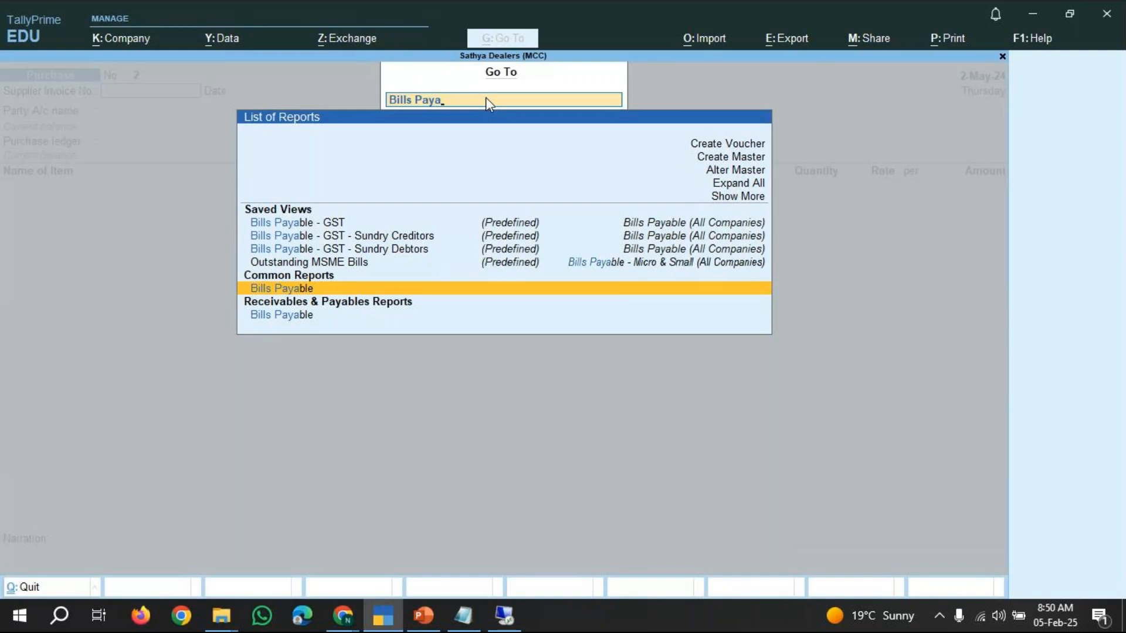
key(Return)
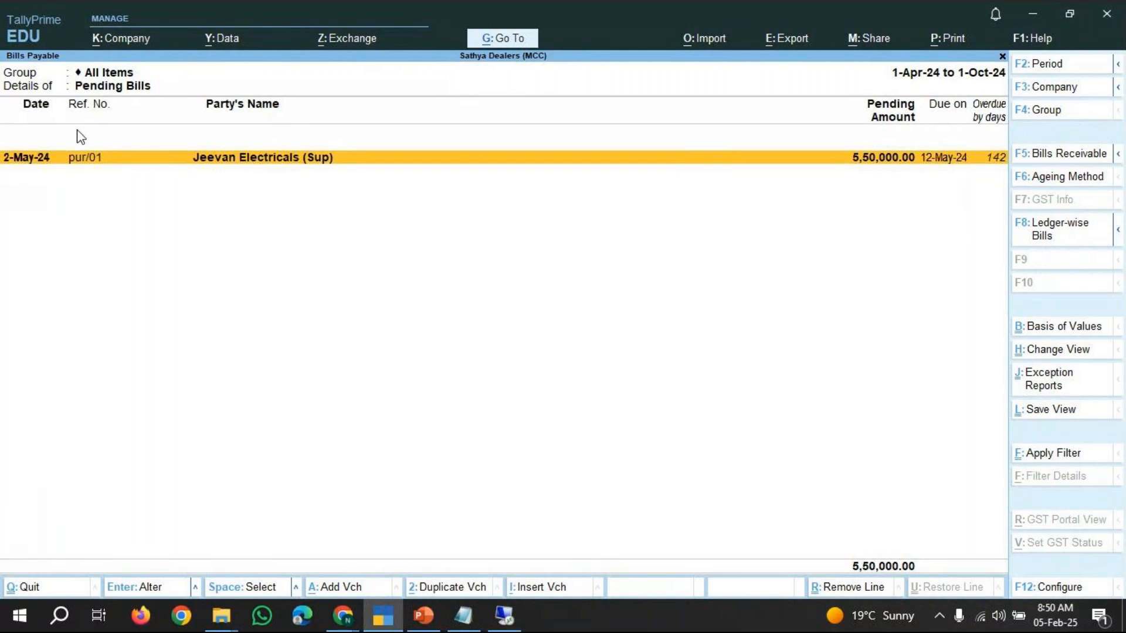
key(alt+a)
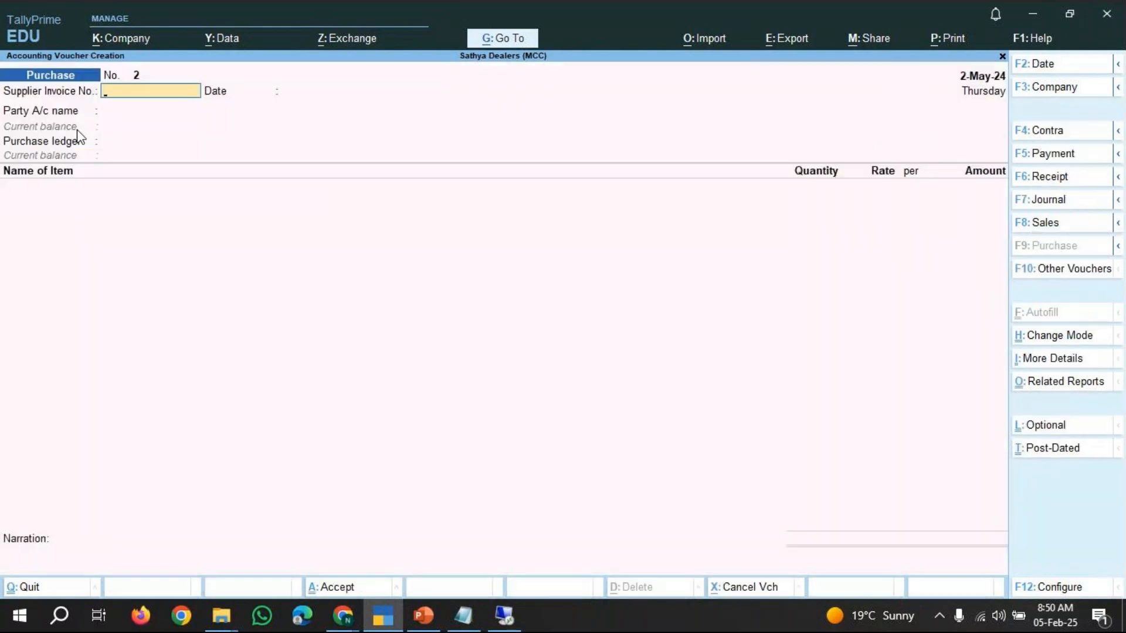
key(Escape)
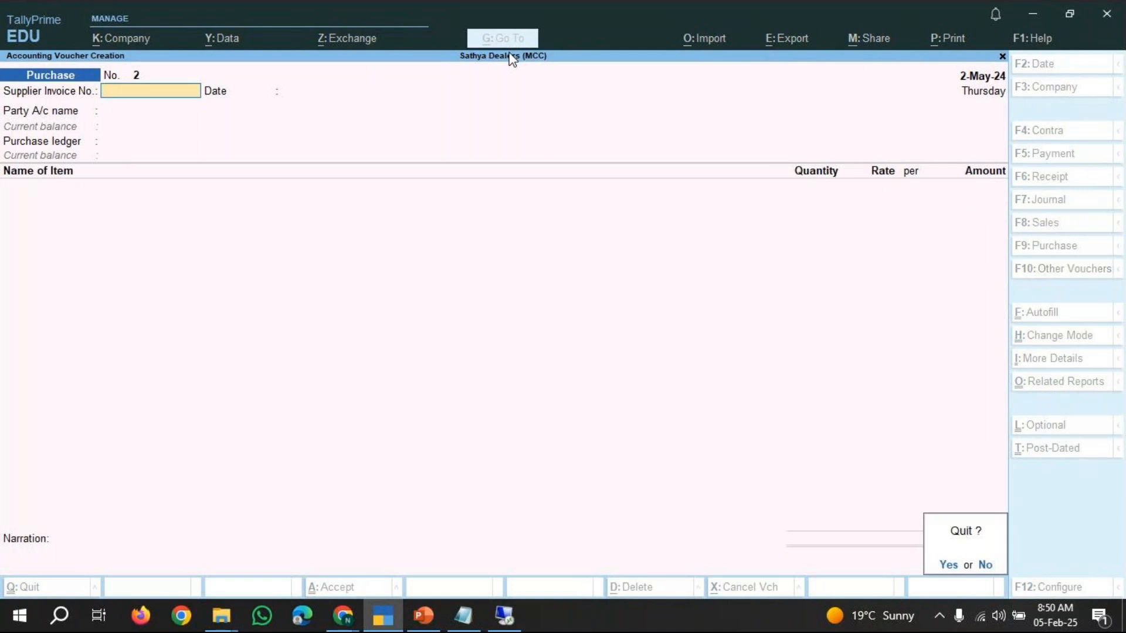
key(Return)
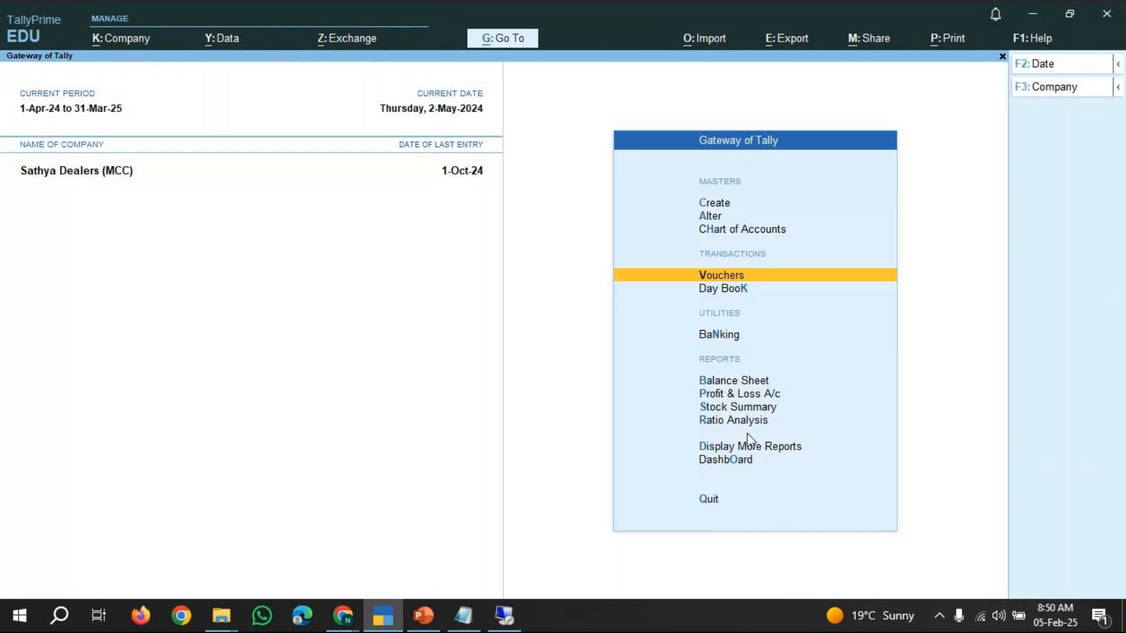
Open the payables outstandings report through Statements of Accounts and return to the Gateway of Tally.
click(749, 449)
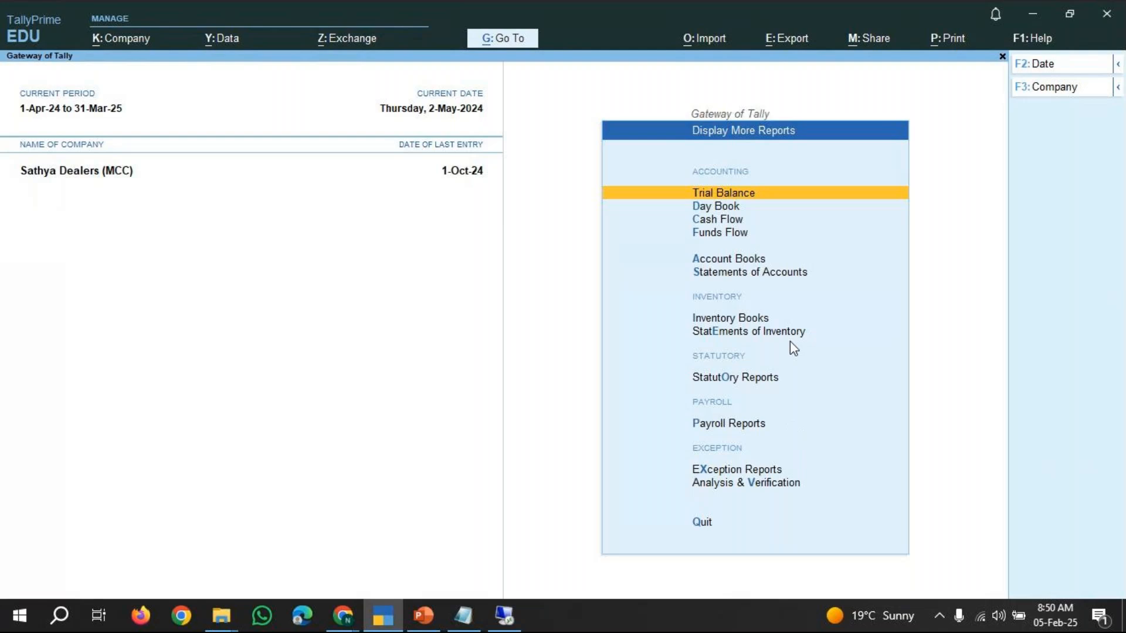
click(736, 280)
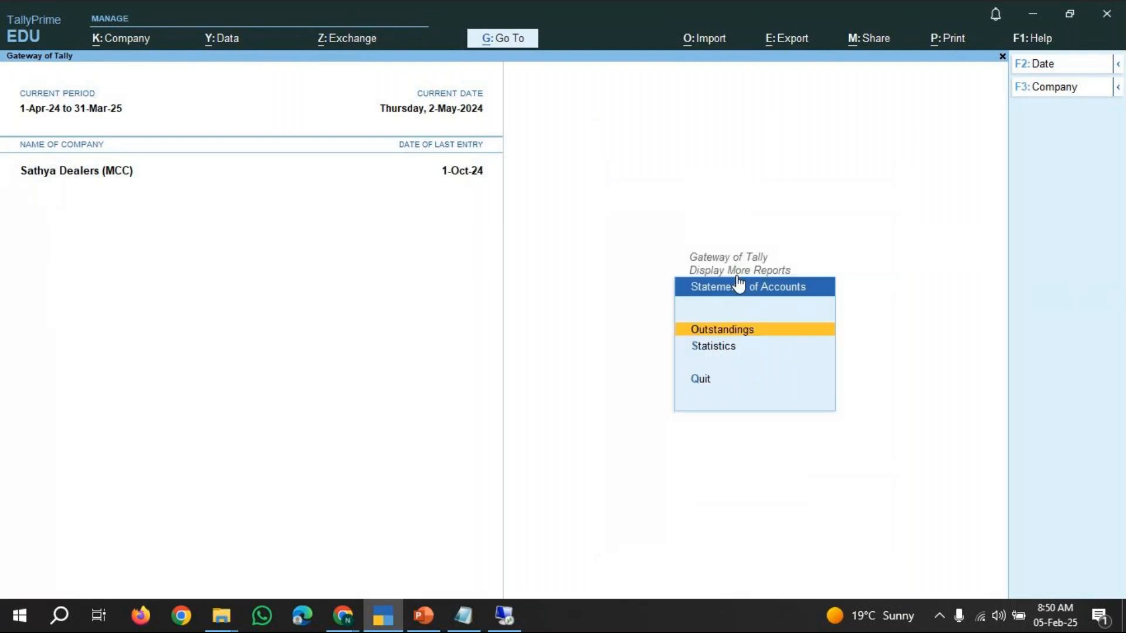
click(743, 332)
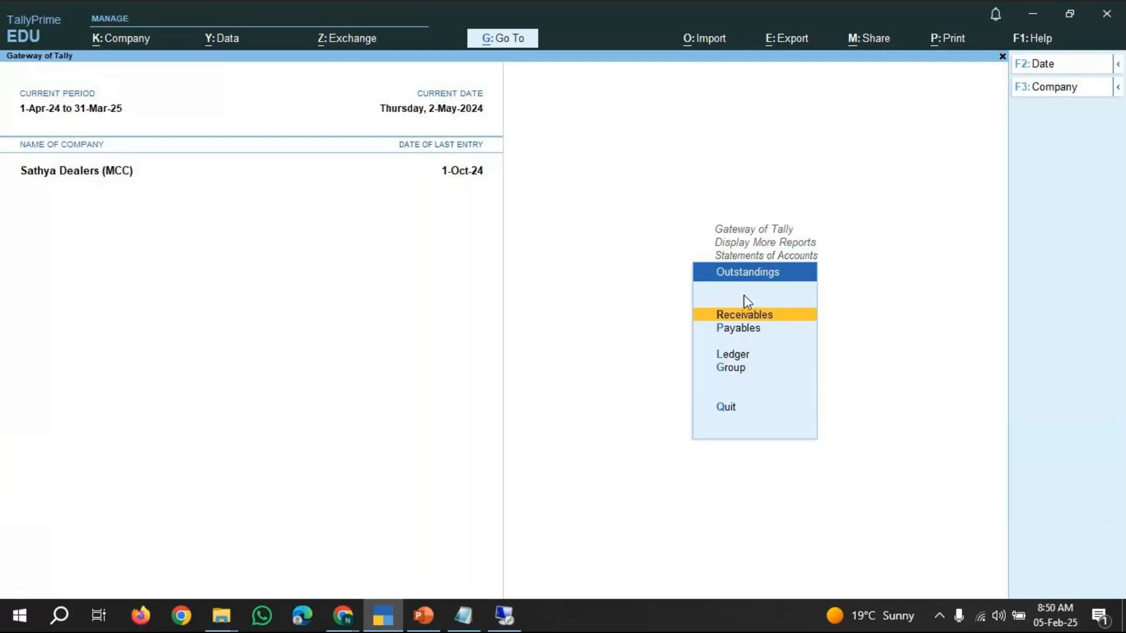
click(740, 332)
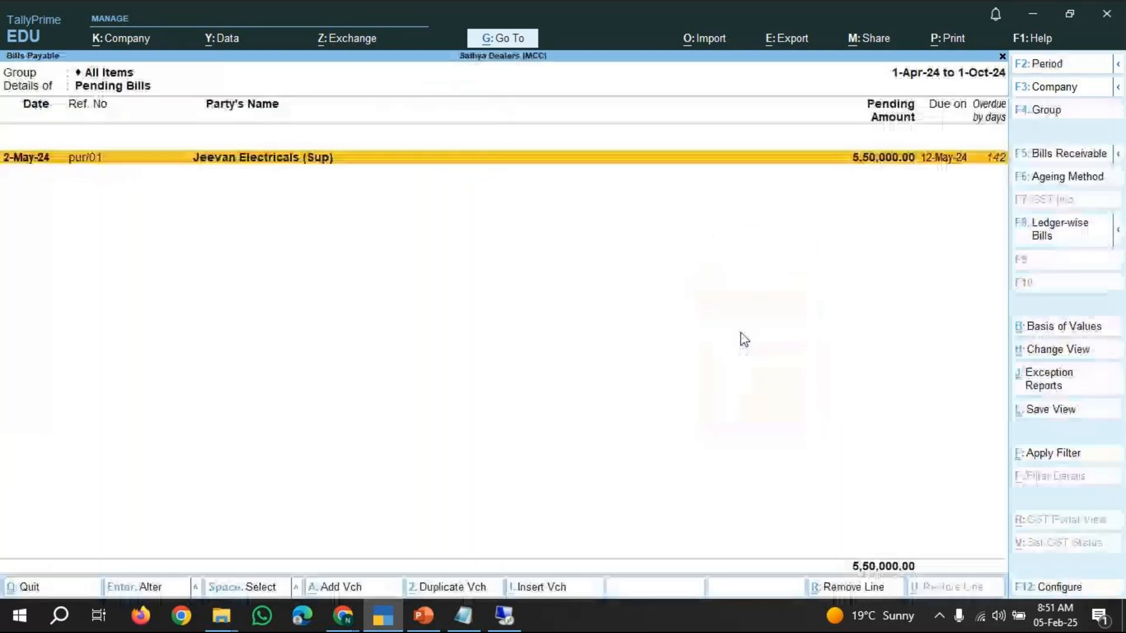
key(Escape)
key(Escape)
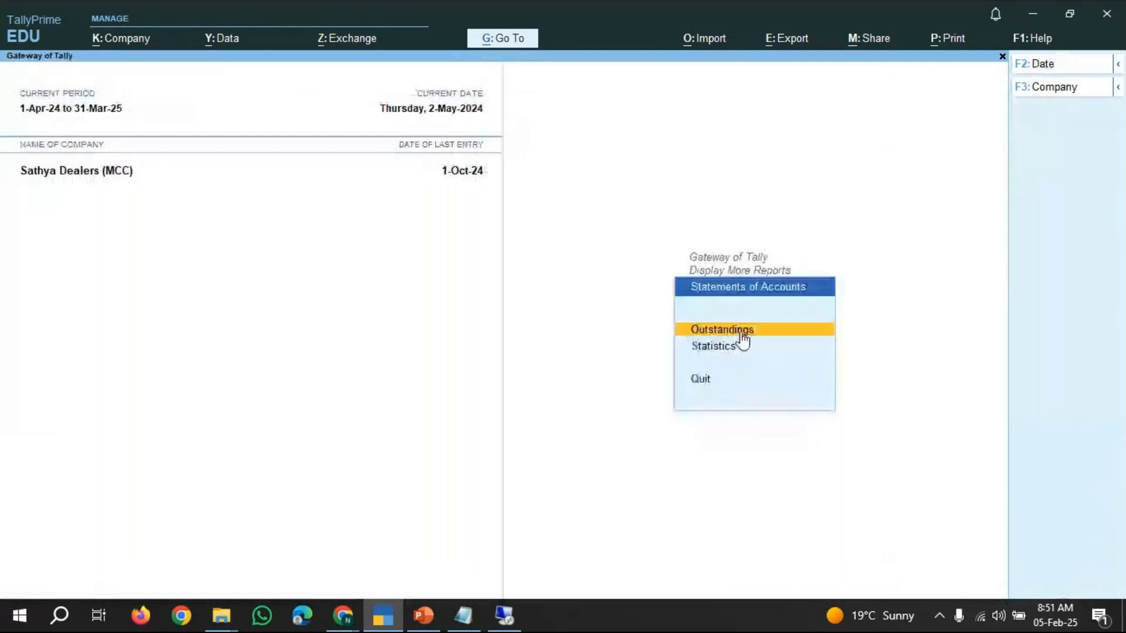
key(Escape)
key(Escape)
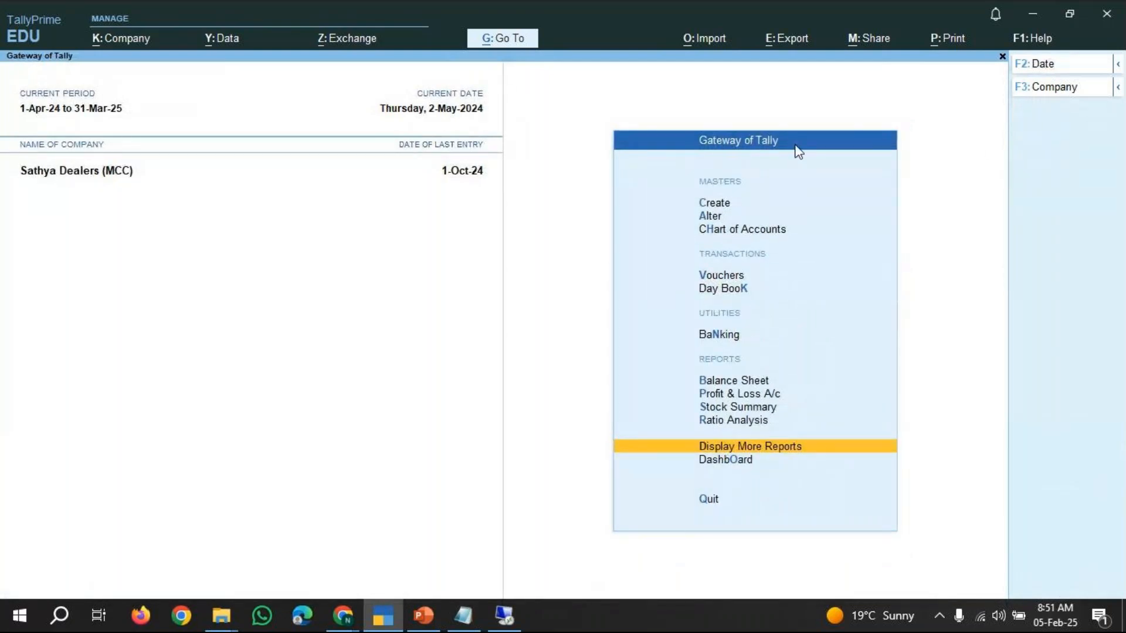
Reopen the payables outstandings and switch it to detailed view to review the bill's items.
click(769, 449)
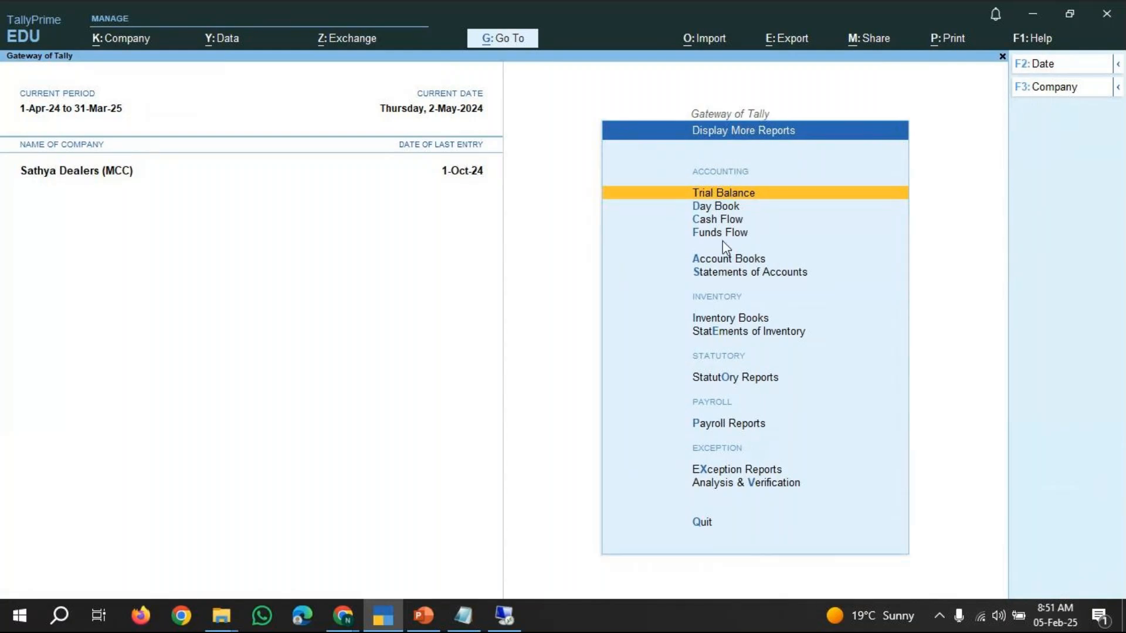
click(743, 275)
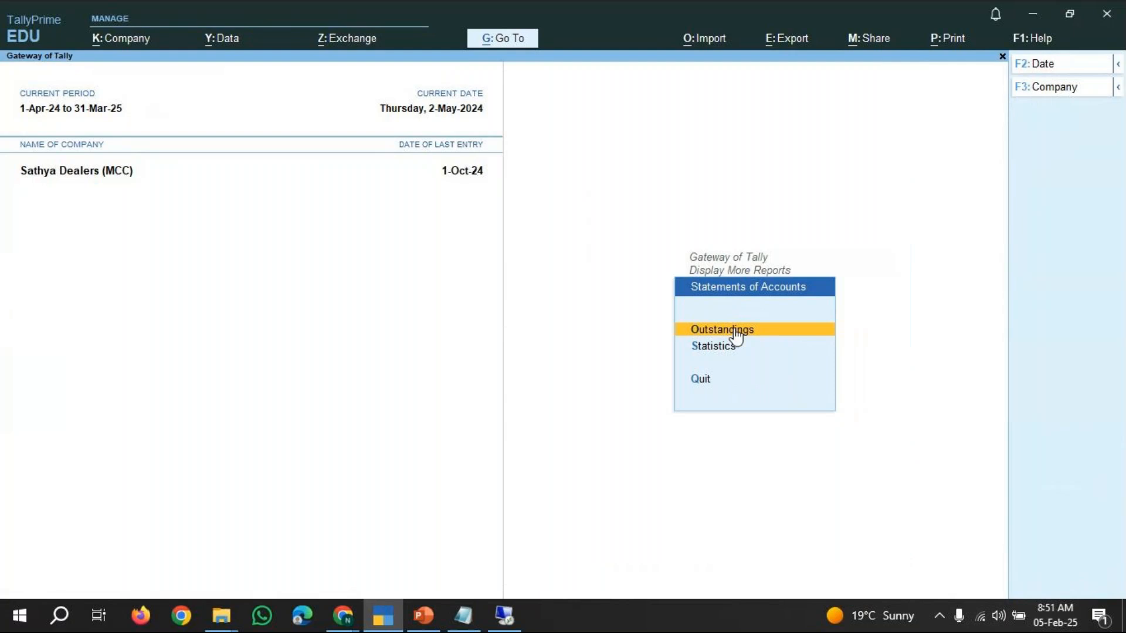
click(734, 332)
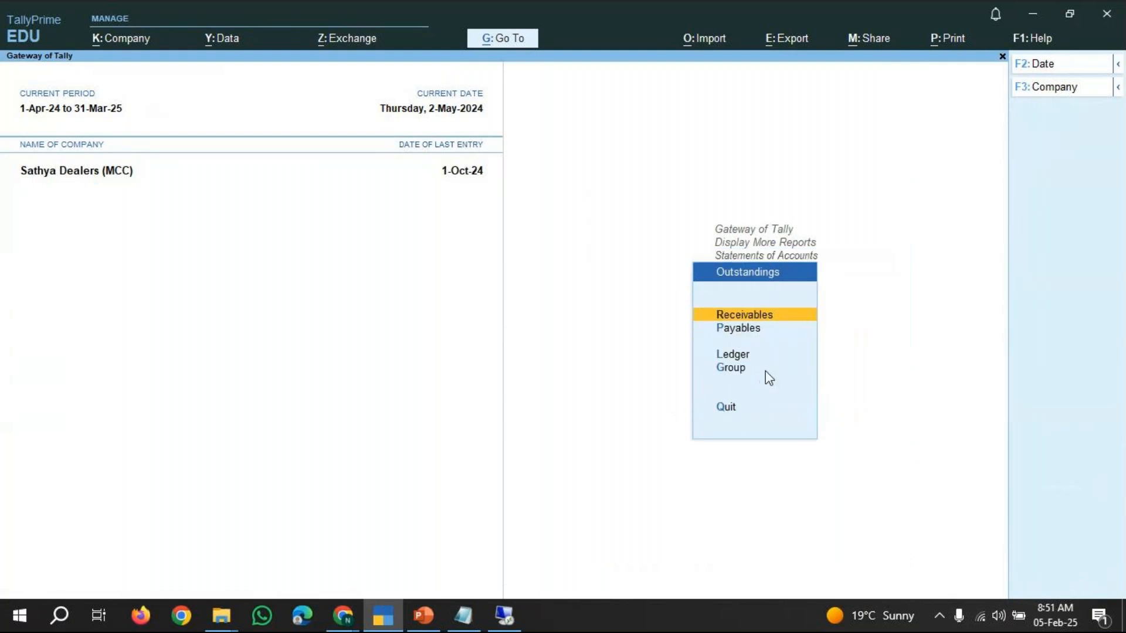
key(Down)
key(Up)
key(Down)
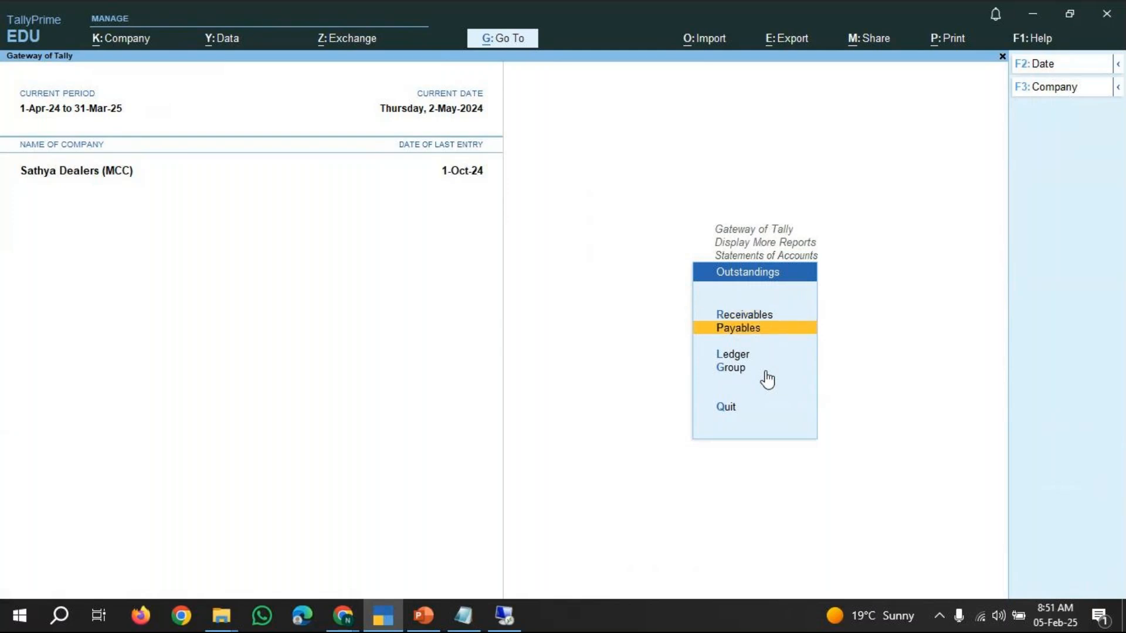
key(Return)
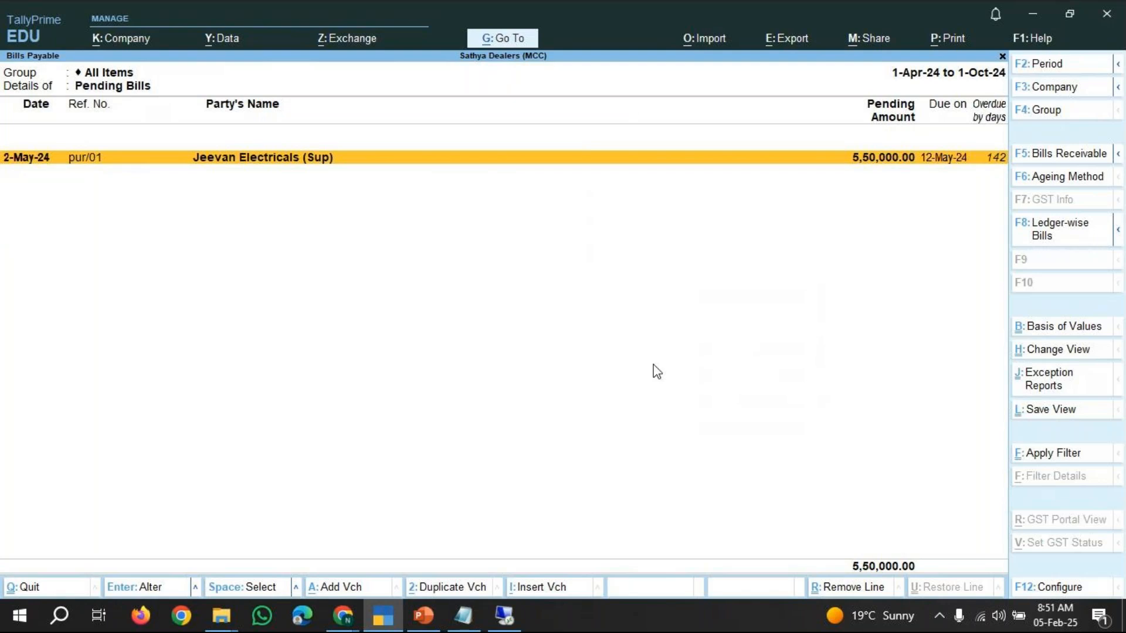
key(alt+F5)
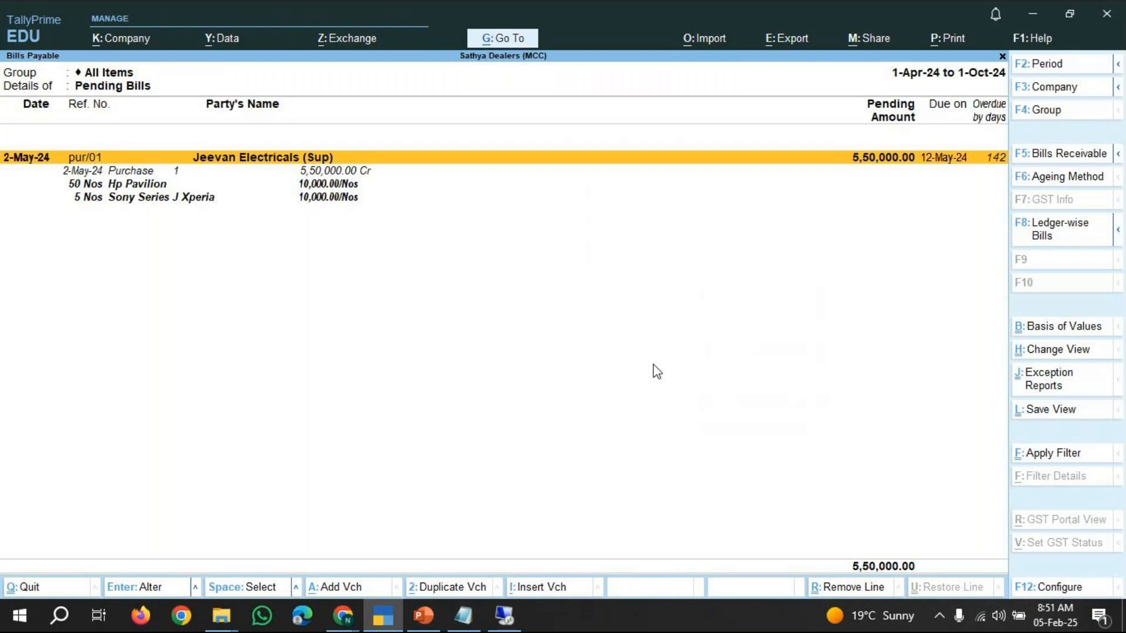
key(Escape)
key(Escape)
key(Escape)
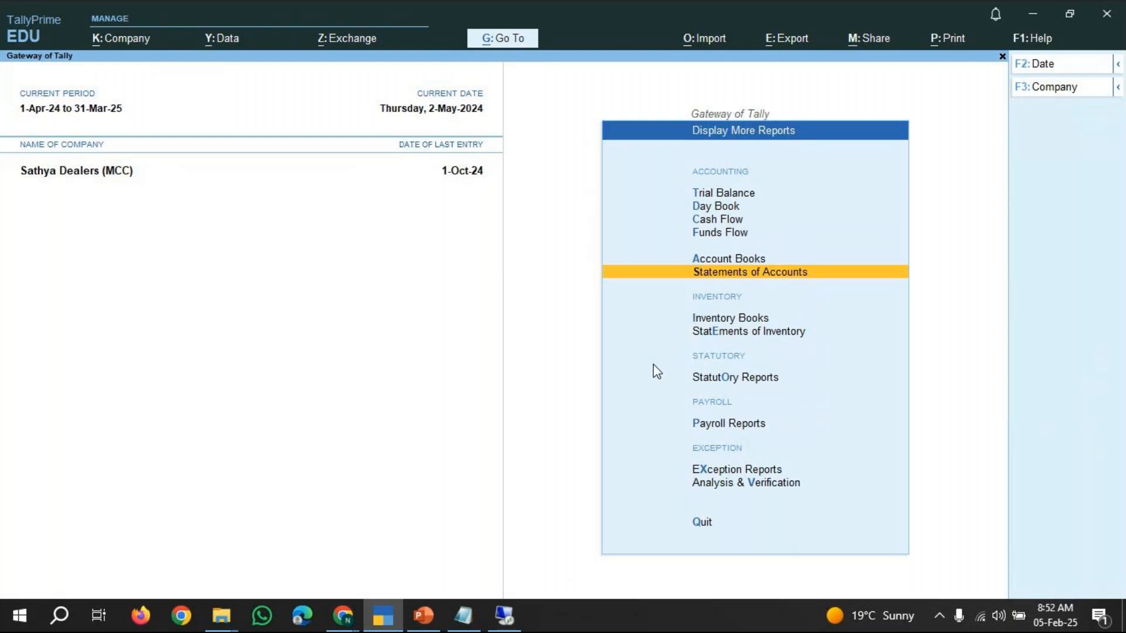
key(Escape)
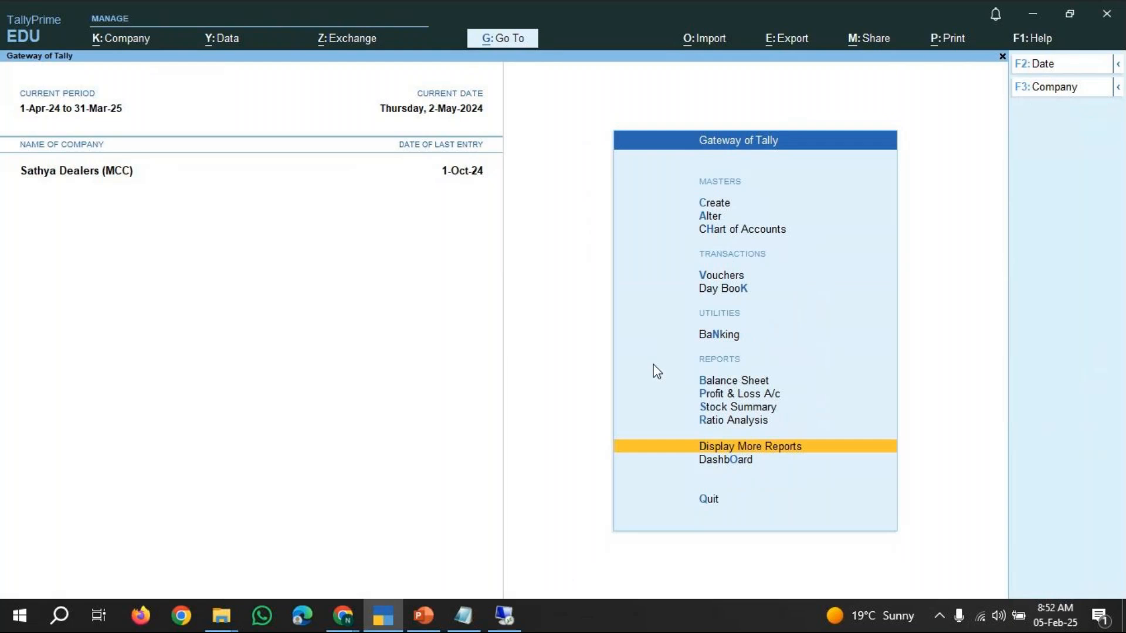
Open the Balance Sheet in detailed view and drill into Sundry Creditors to review supplier balances.
key(Up)
key(Up)
key(Up)
key(Up)
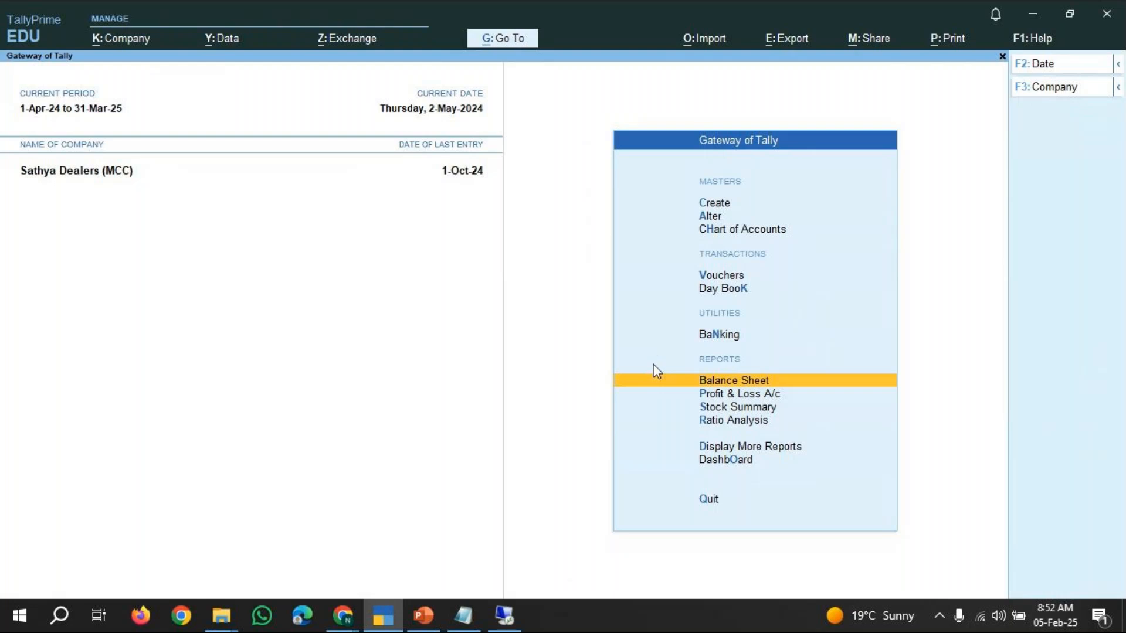
key(Return)
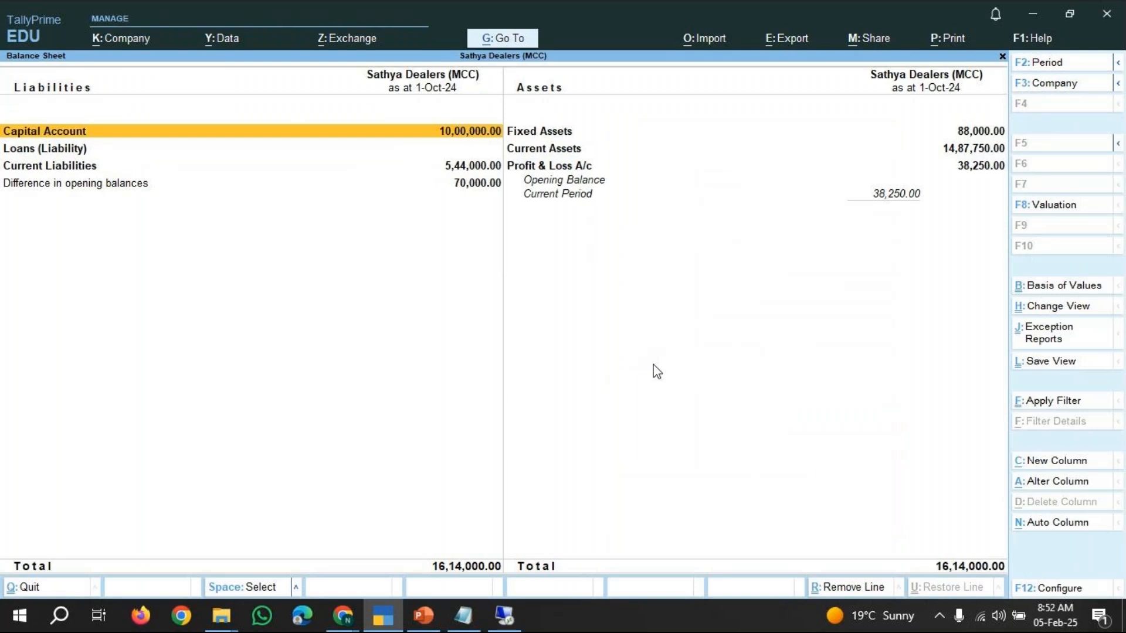
key(alt)
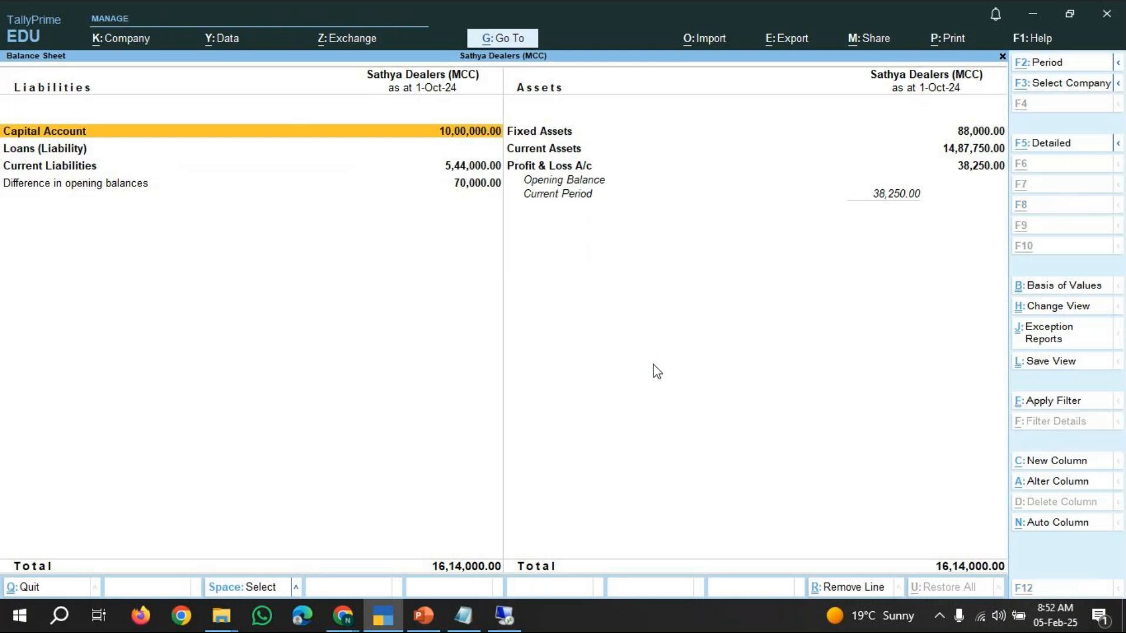
key(alt+F5)
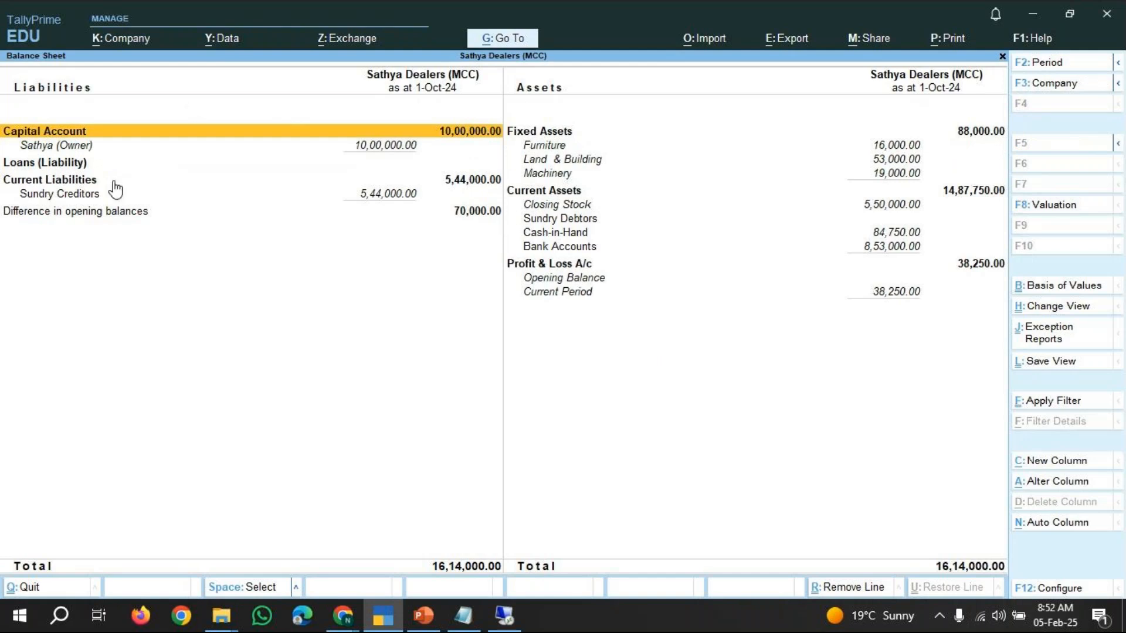
key(Down)
key(Up)
key(Down)
key(Down)
key(Down)
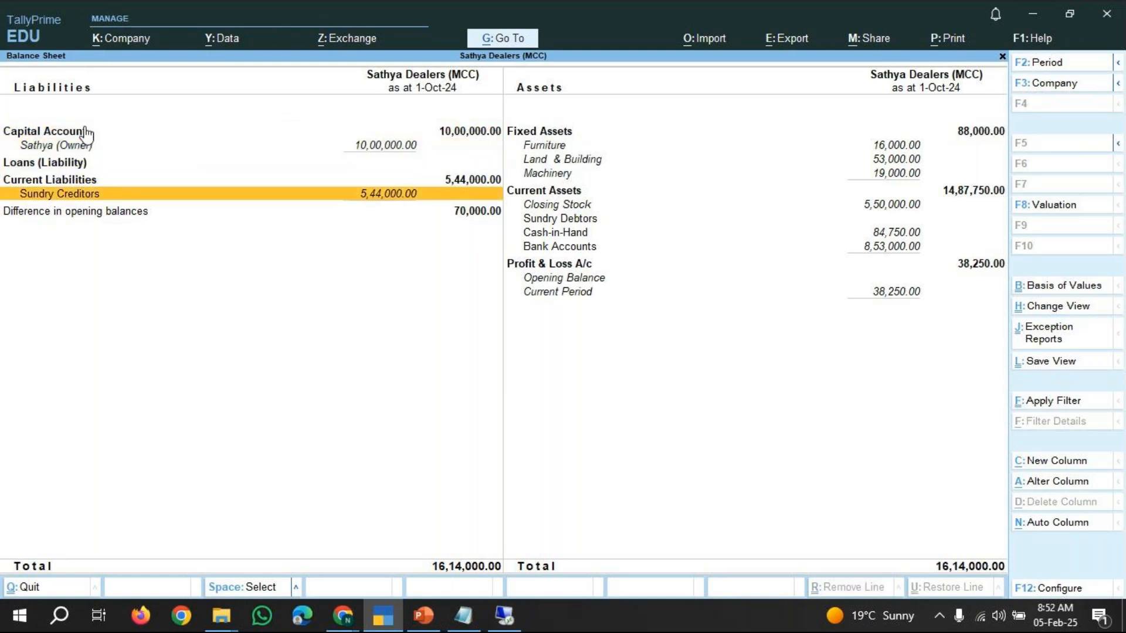
key(Return)
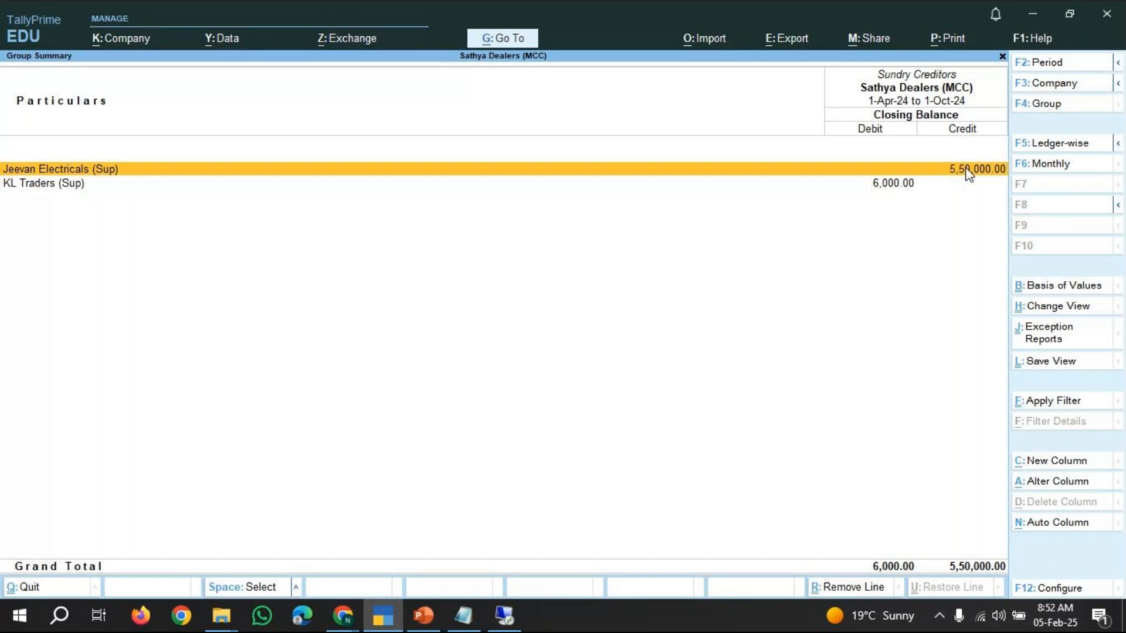
key(Down)
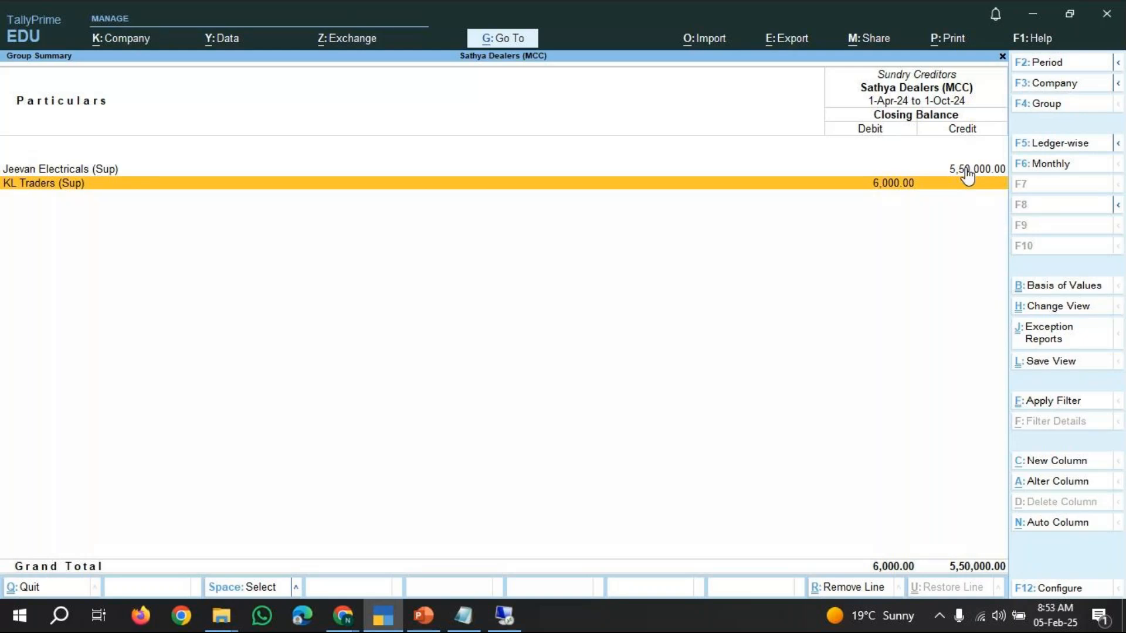
key(Escape)
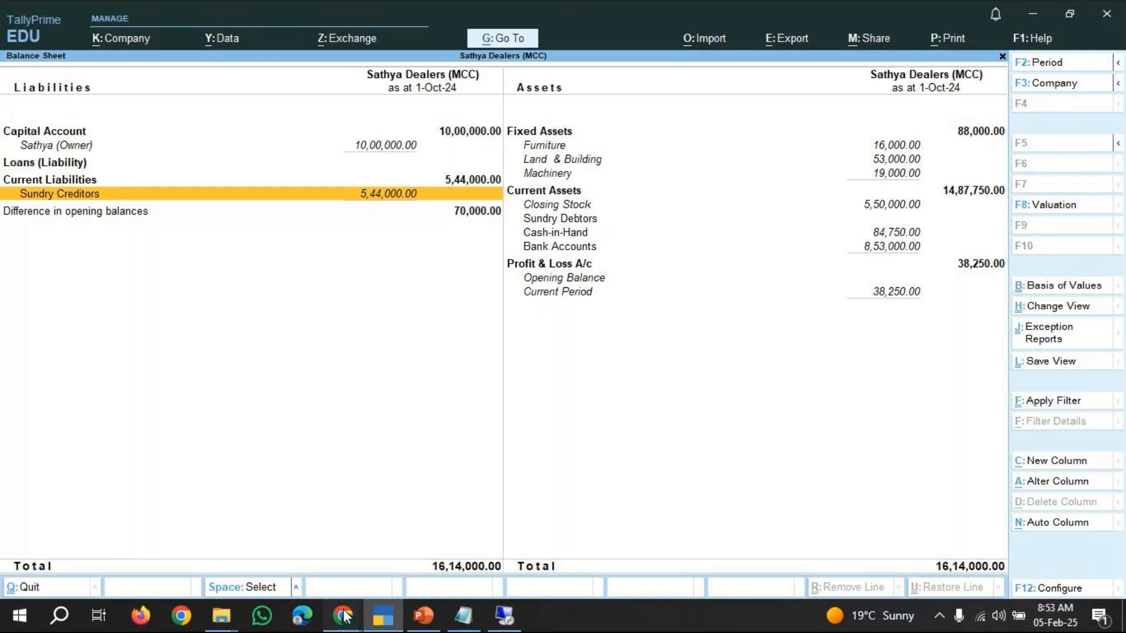
Switch to the GoTo Meeting browser window and open the Leave session options.
mouse_move(345, 616)
click(469, 563)
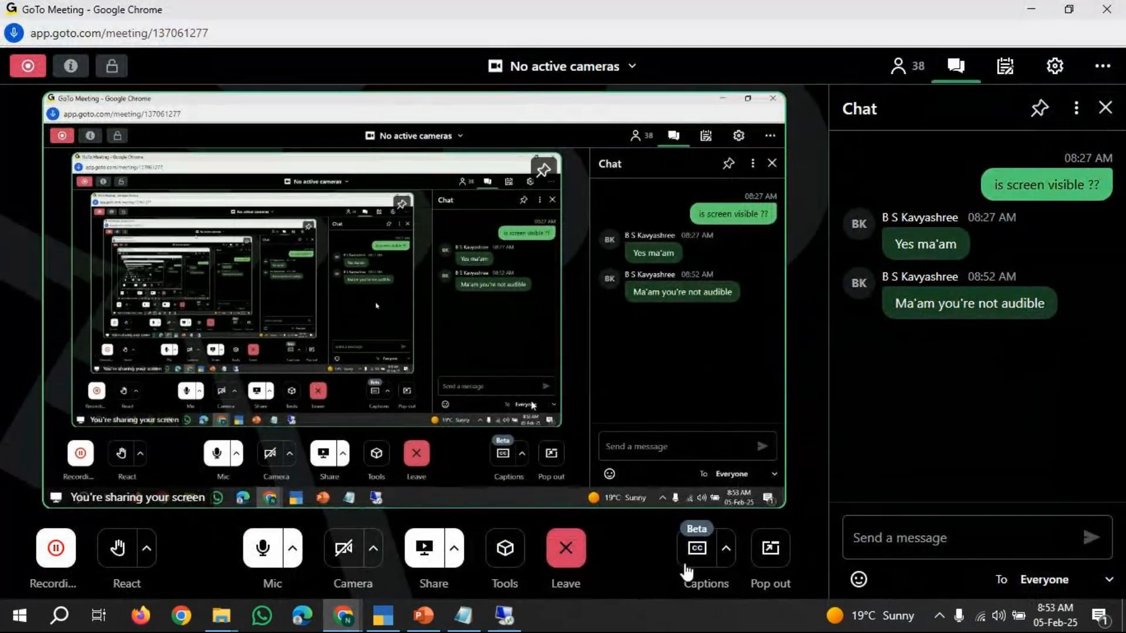
click(568, 545)
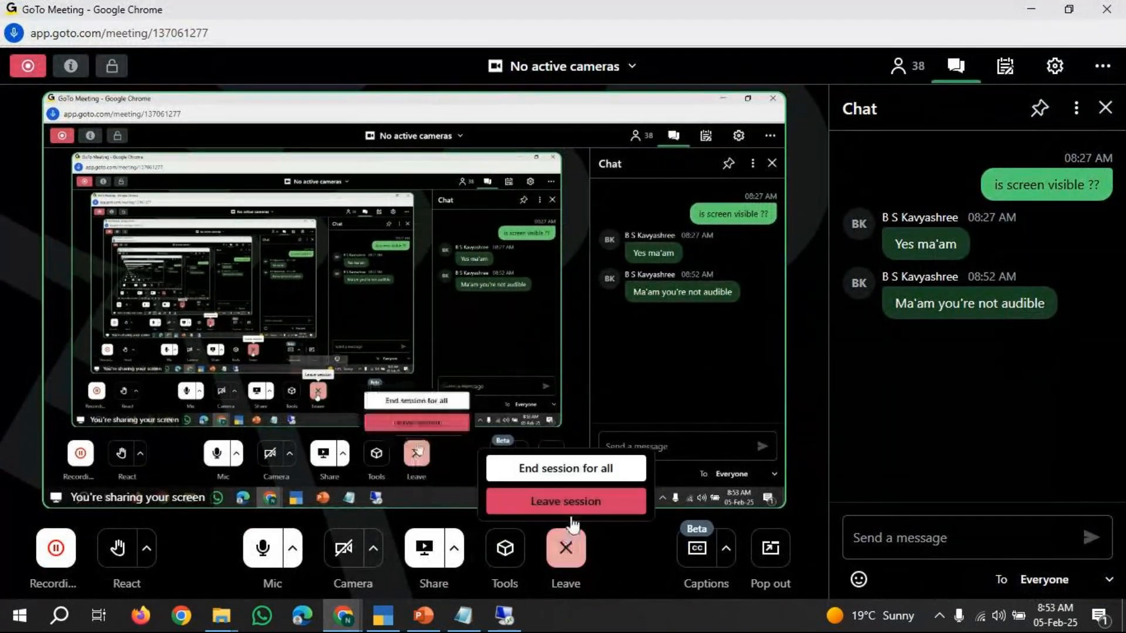